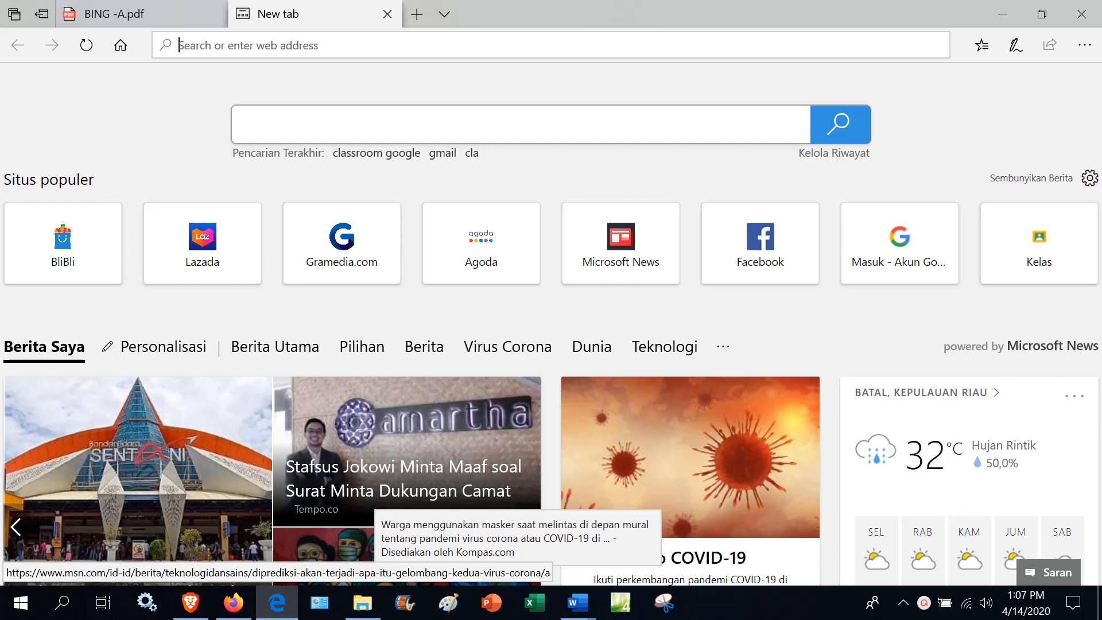
# Step: Open classroom.google.com in Edge from the 'class' address-bar suggestion
pyautogui.write('cl')
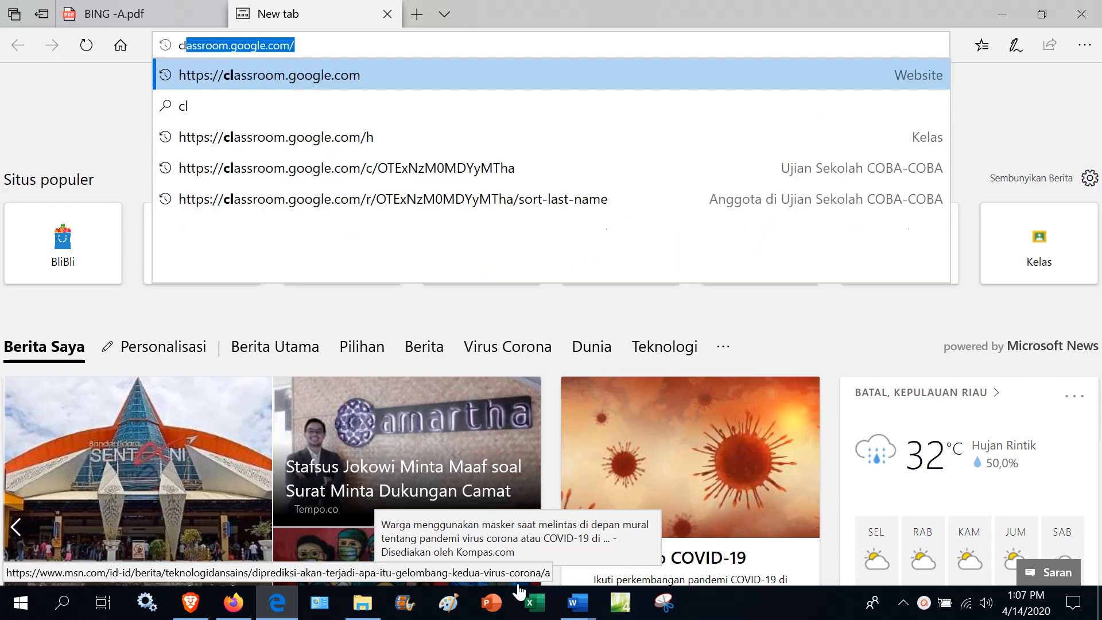
pyautogui.write('ass')
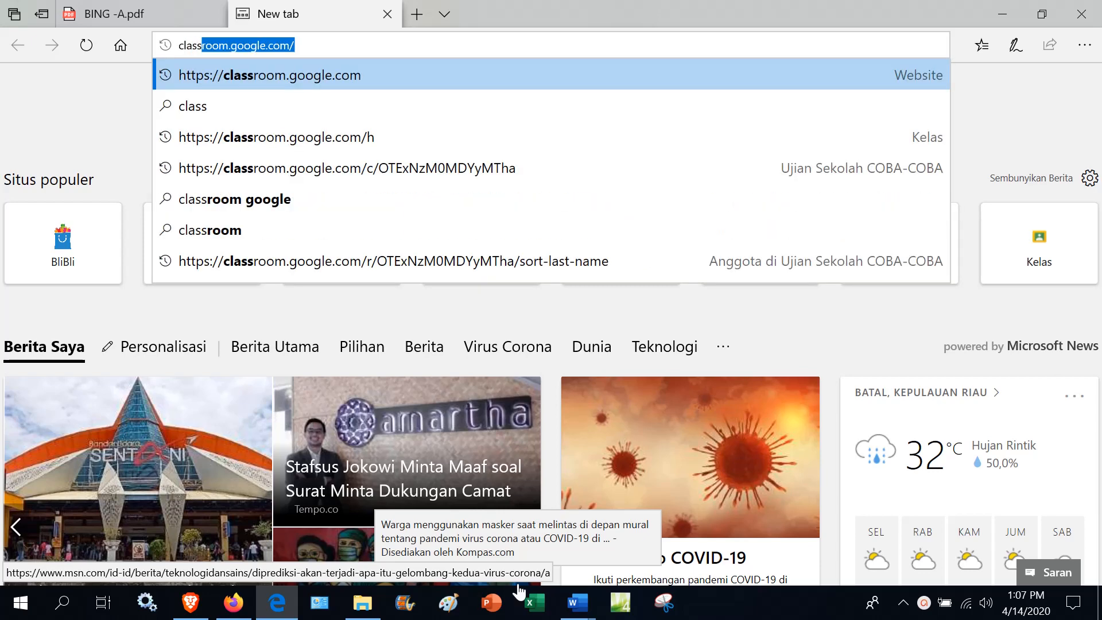
pyautogui.press('Return')
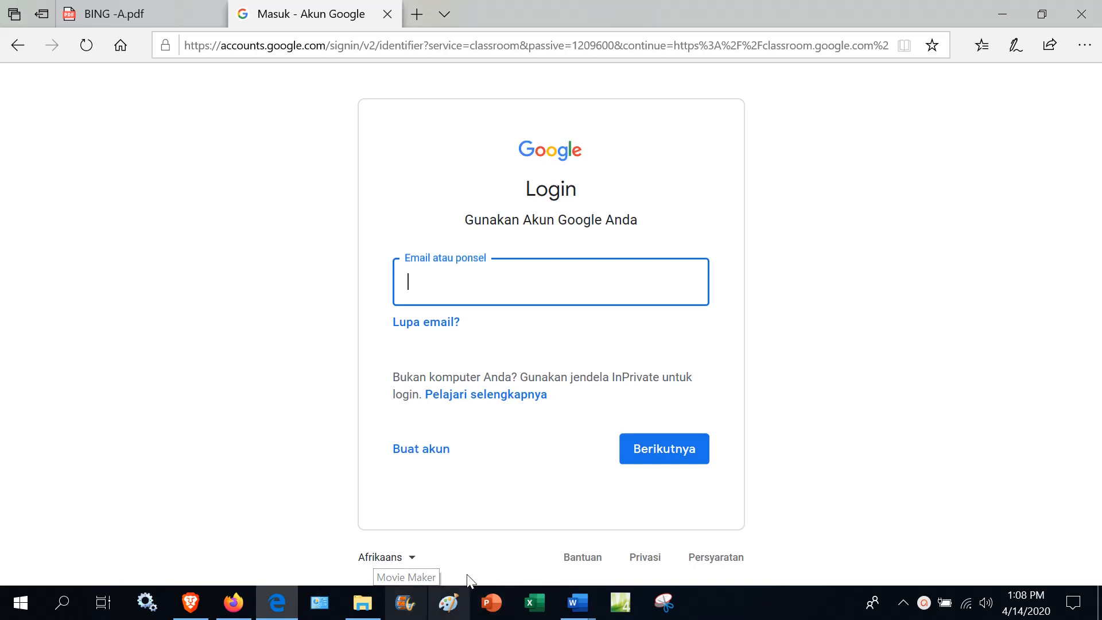
# Step: Copy the school account e-mail from the Word document into the Google sign-in Email field and continue
pyautogui.moveTo(576, 599)
pyautogui.click(572, 461)
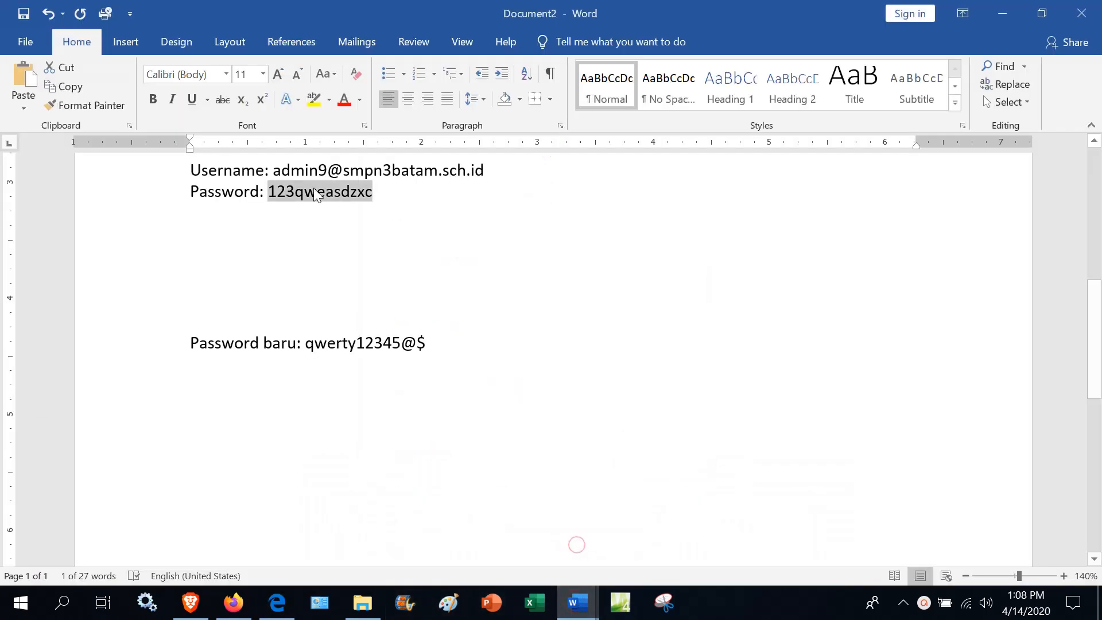
pyautogui.moveTo(272, 170); pyautogui.dragTo(484, 169)
pyautogui.hotkey('ctrl', 'c')
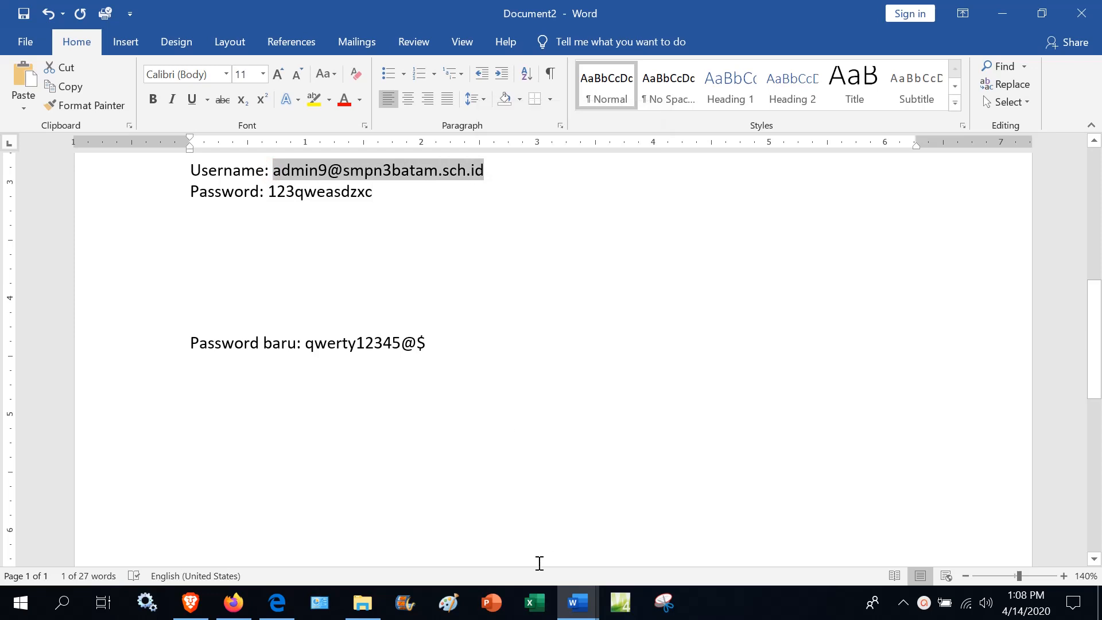
pyautogui.click(278, 601)
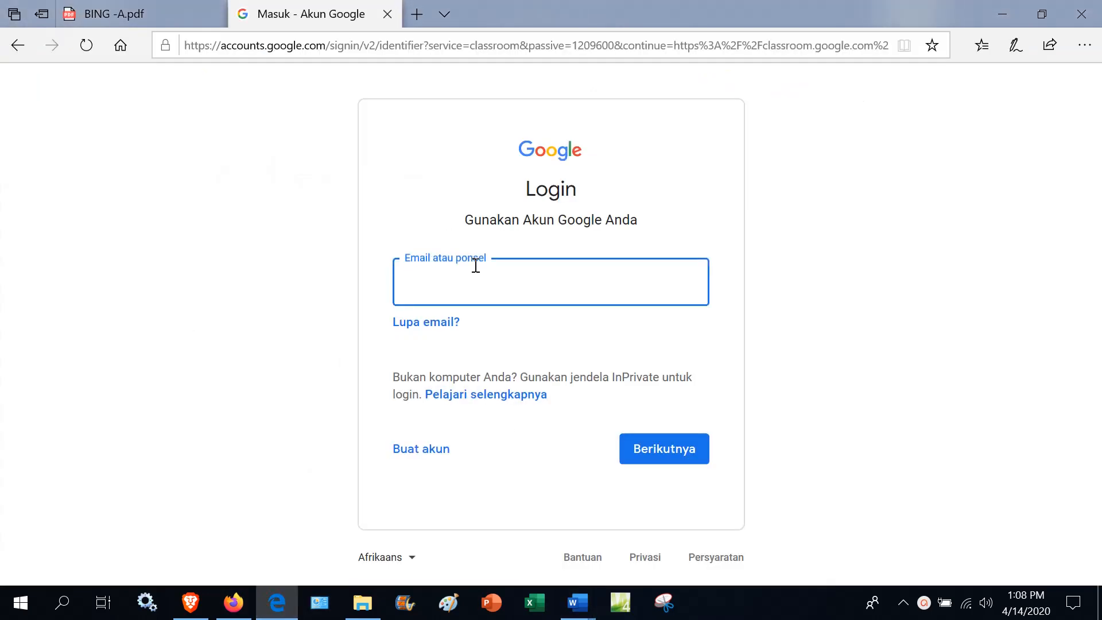
pyautogui.hotkey('ctrl', 'v')
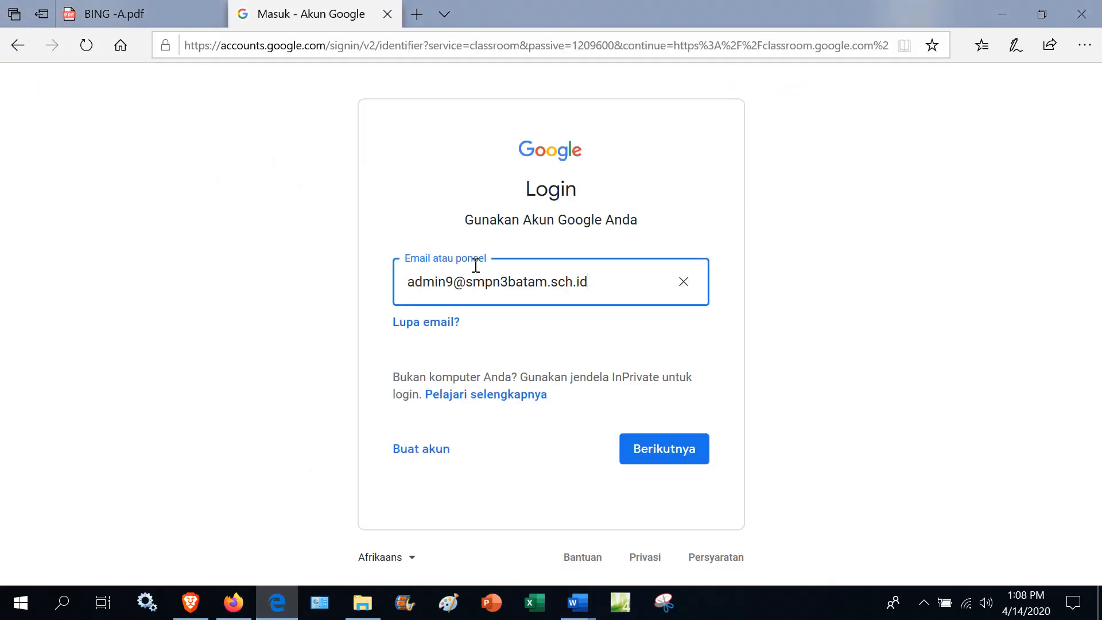
pyautogui.press('Return')
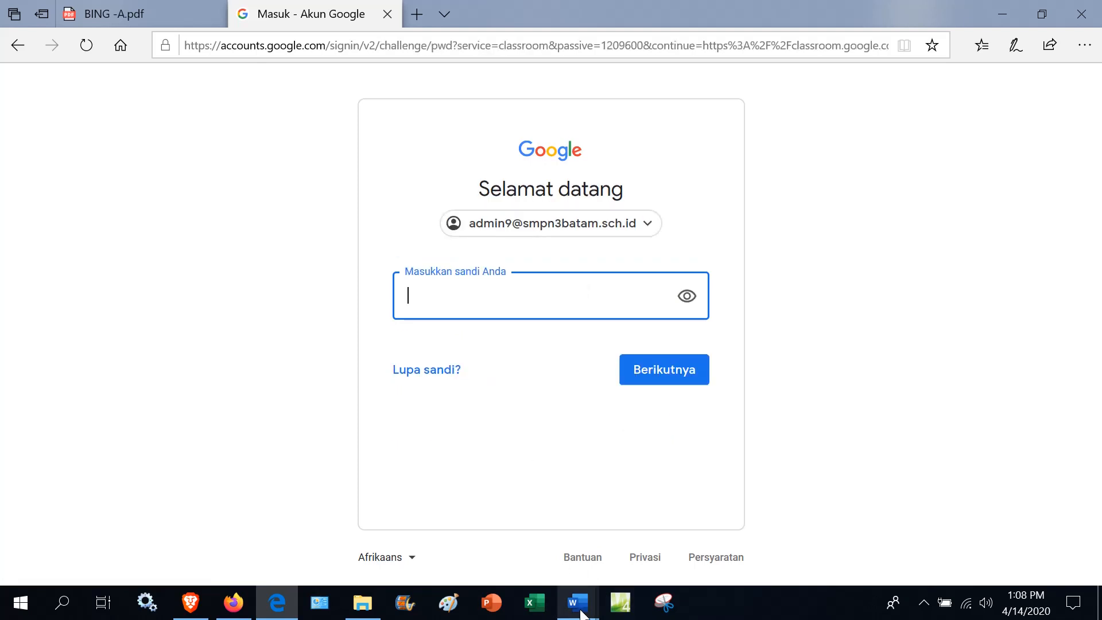
# Step: Copy the account password from the Word document into the Google password field
pyautogui.moveTo(581, 613)
pyautogui.click(572, 558)
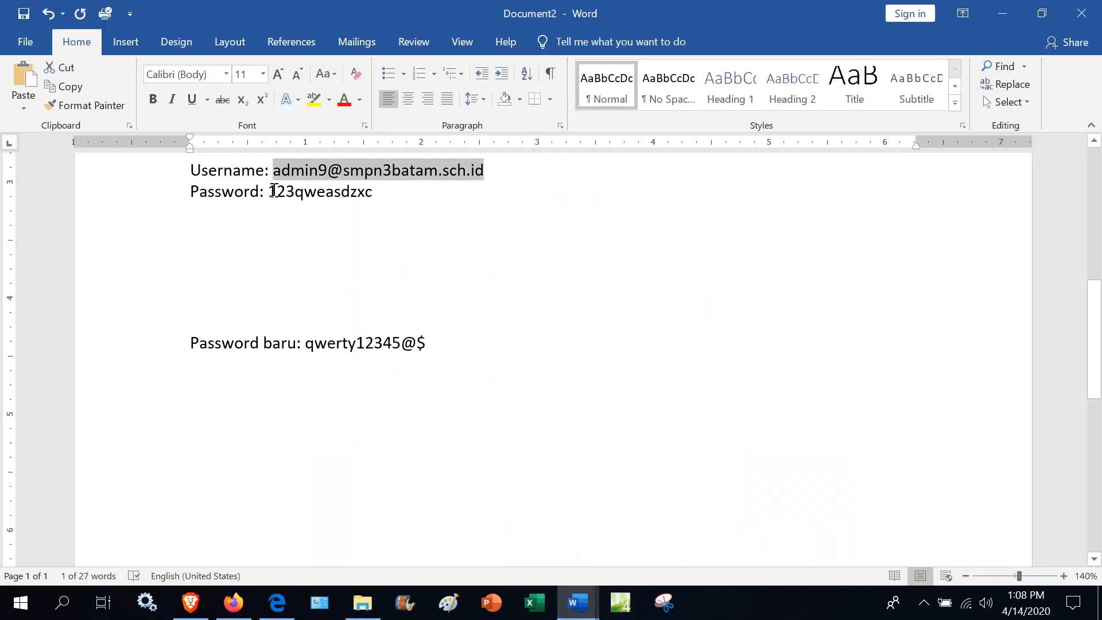
pyautogui.moveTo(269, 191); pyautogui.dragTo(376, 192)
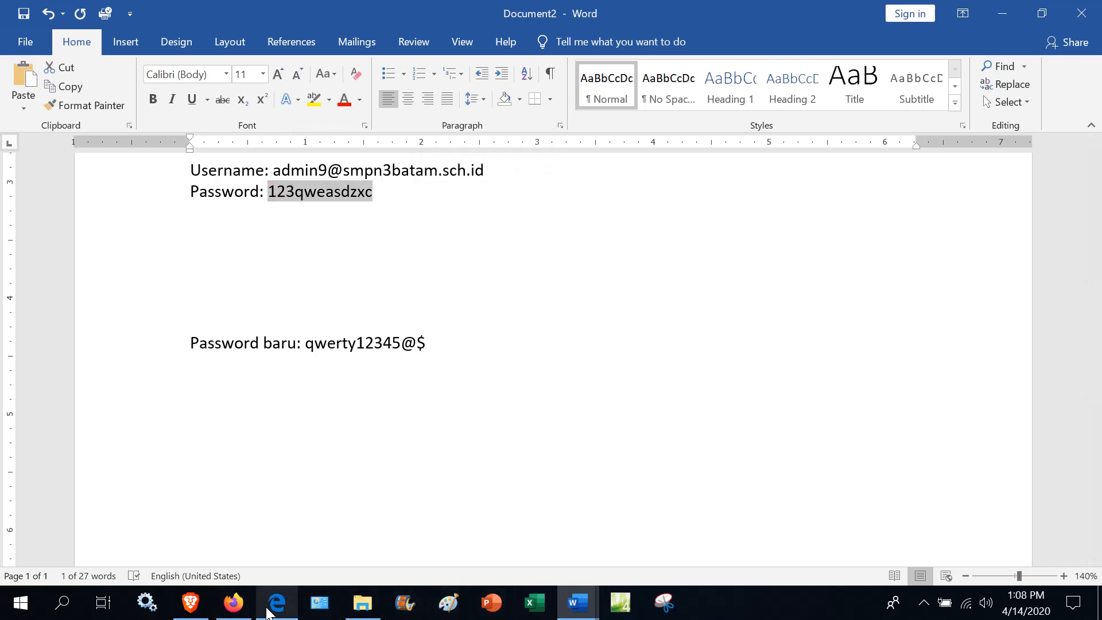
pyautogui.click(277, 602)
pyautogui.hotkey('ctrl', 'v')
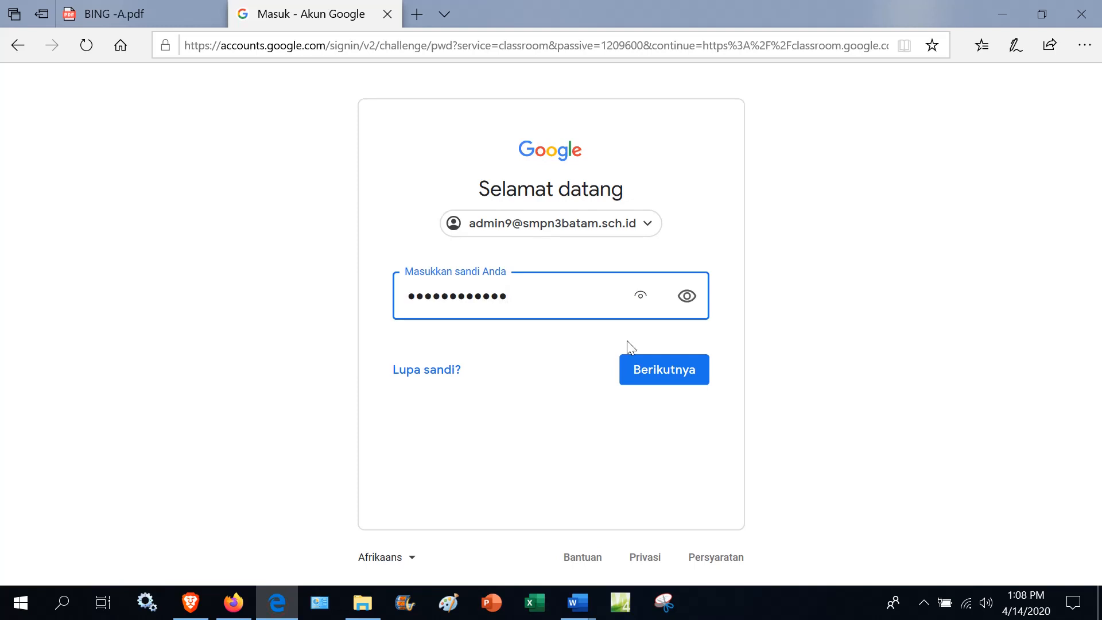
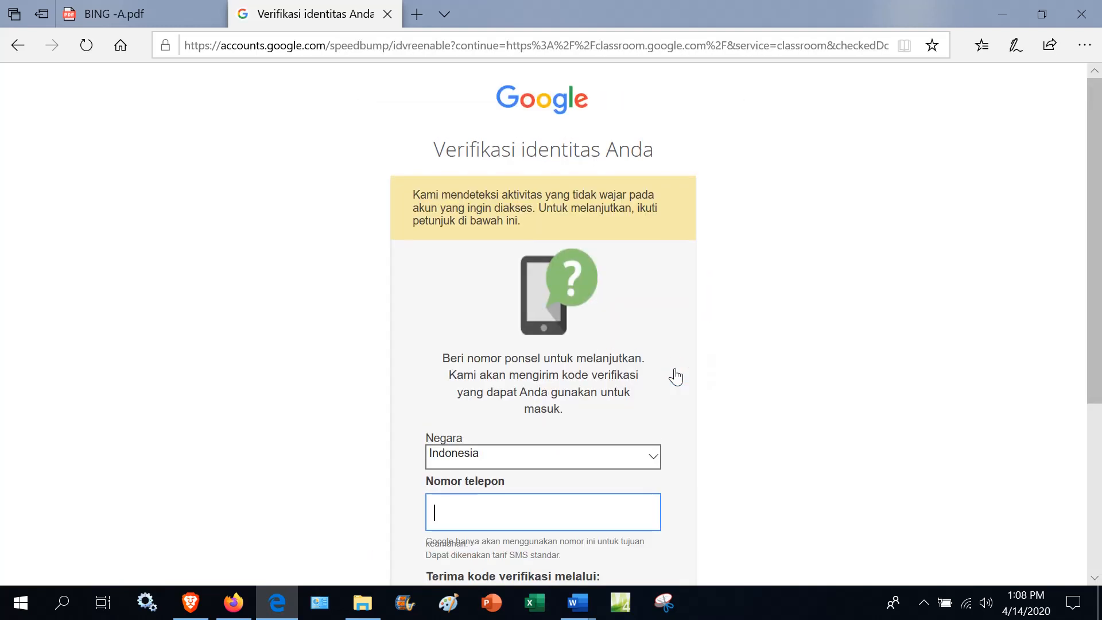
# Step: Enter the account's phone number in Nomor telepon and request an SMS verification code
pyautogui.scroll(-3, 524, 394)
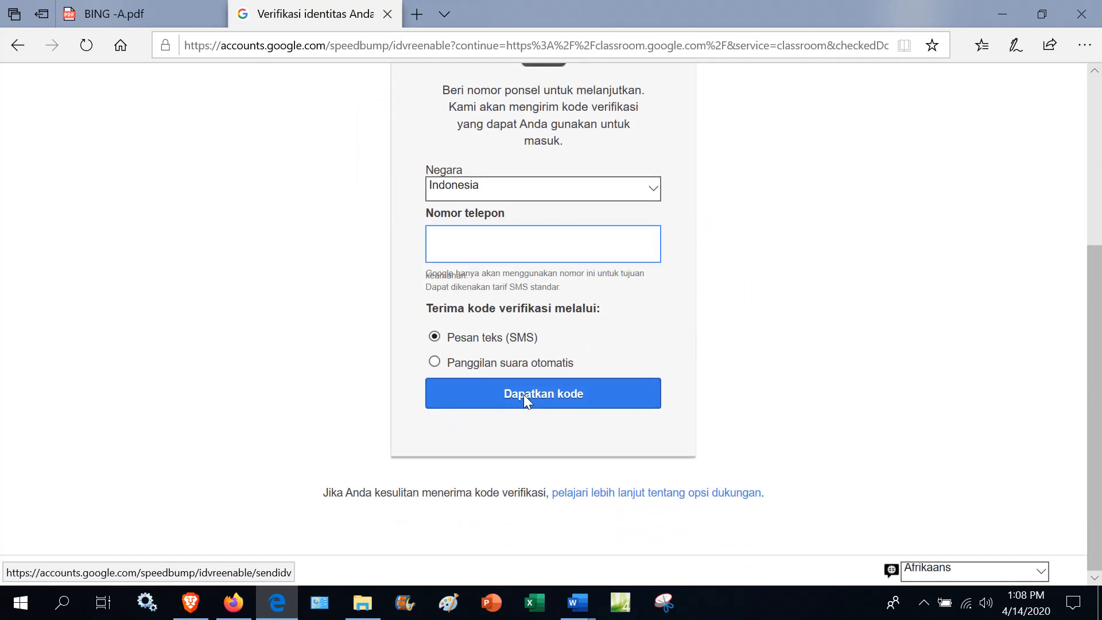
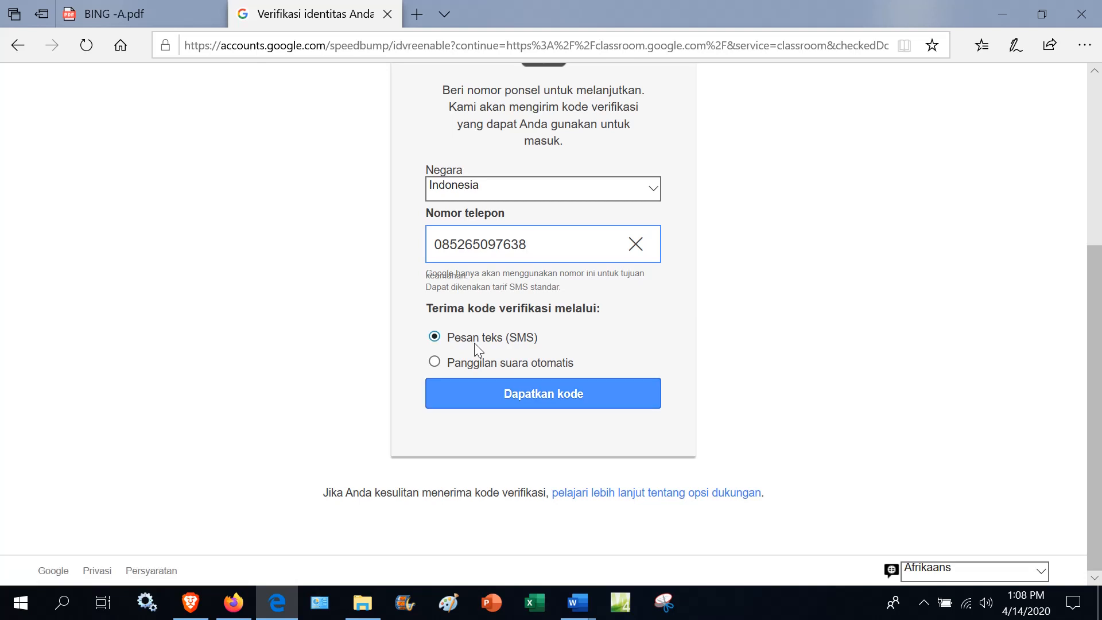
pyautogui.click(565, 392)
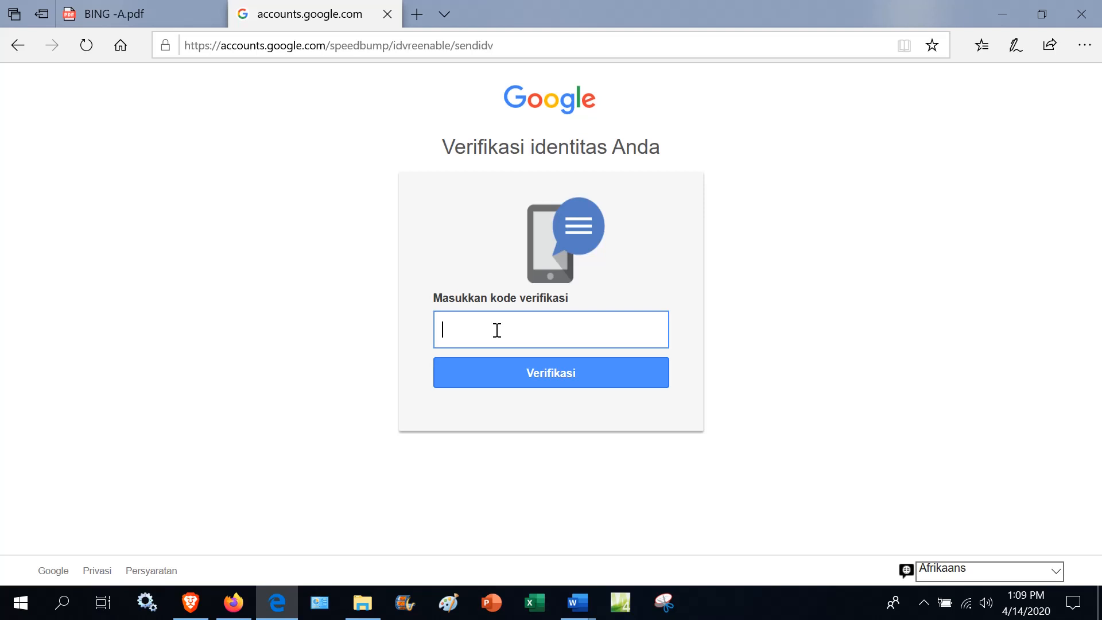
# Step: Enter the received SMS verification code and submit it
pyautogui.click(561, 378)
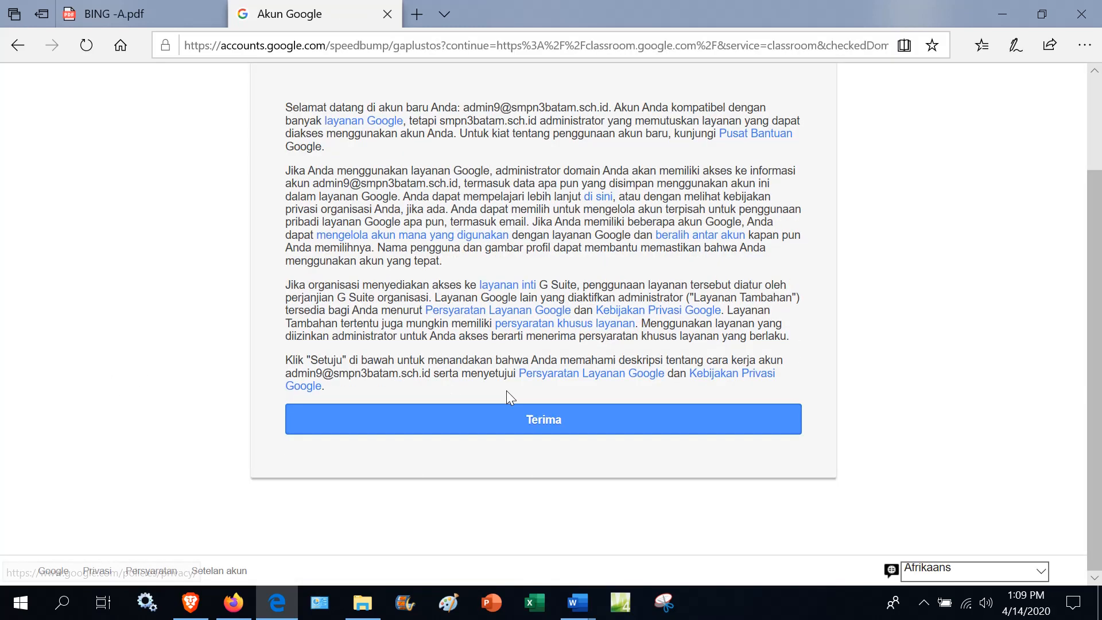
# Step: Accept the new-account terms, then bring the Word notes document (Document2) forward
pyautogui.click(557, 424)
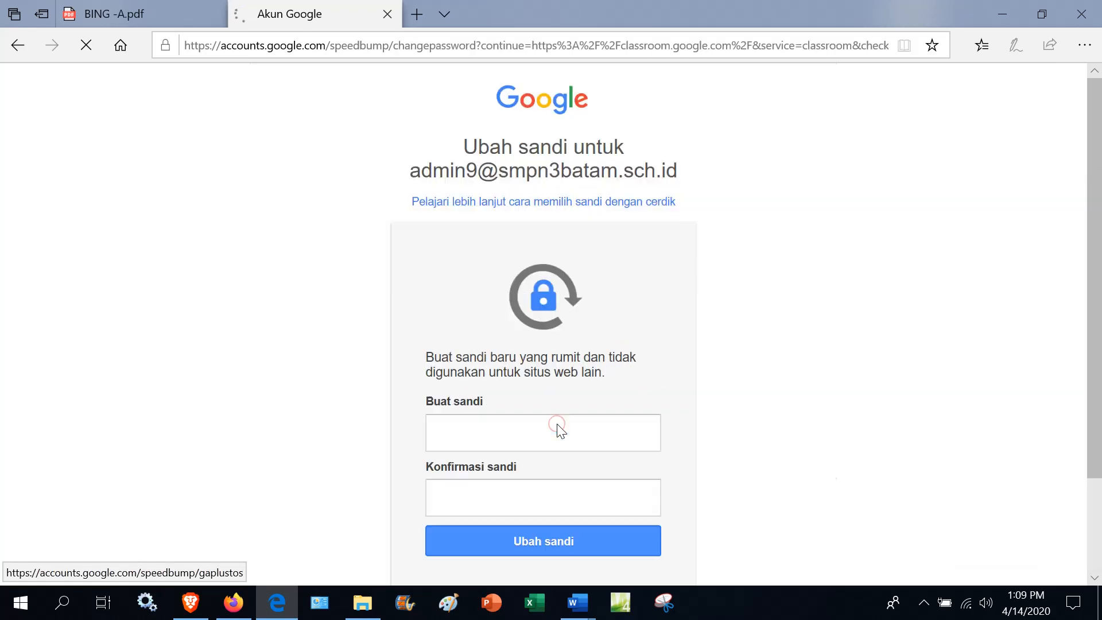
pyautogui.scroll(-2, 499, 416)
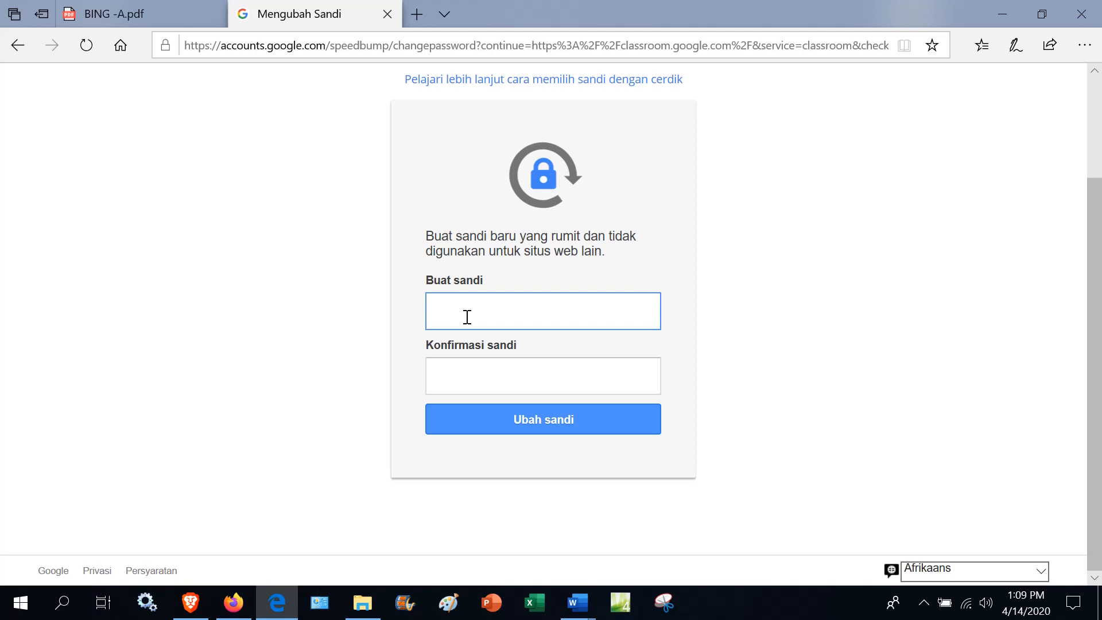
pyautogui.moveTo(576, 603)
pyautogui.click(564, 553)
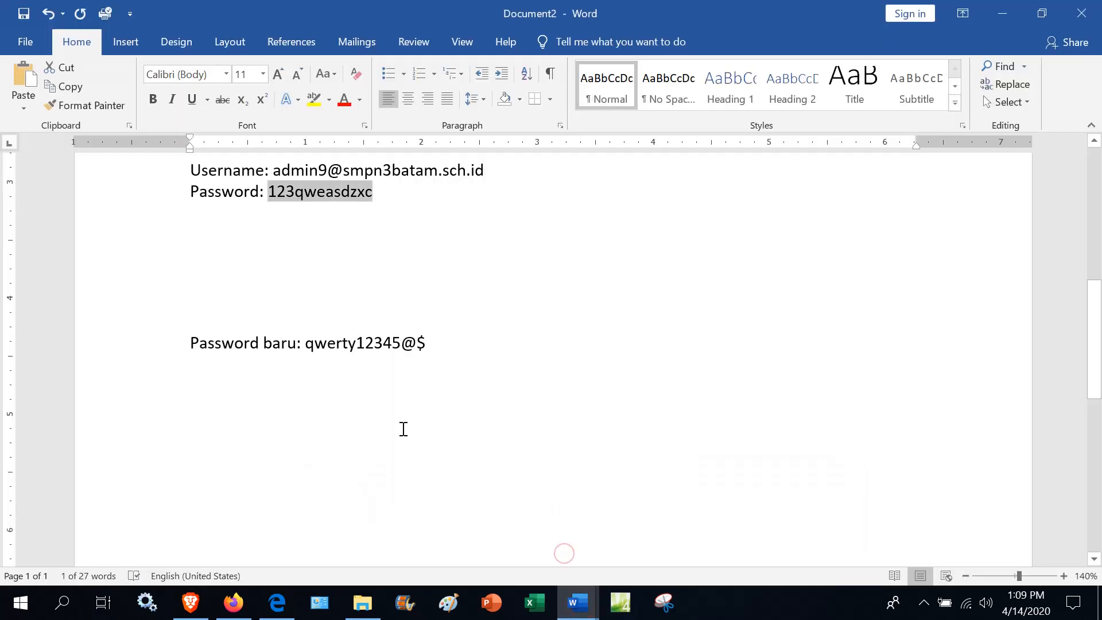
# Step: Copy the new password from the 'Password baru' line in Word and return to the browser
pyautogui.doubleClick(324, 342)
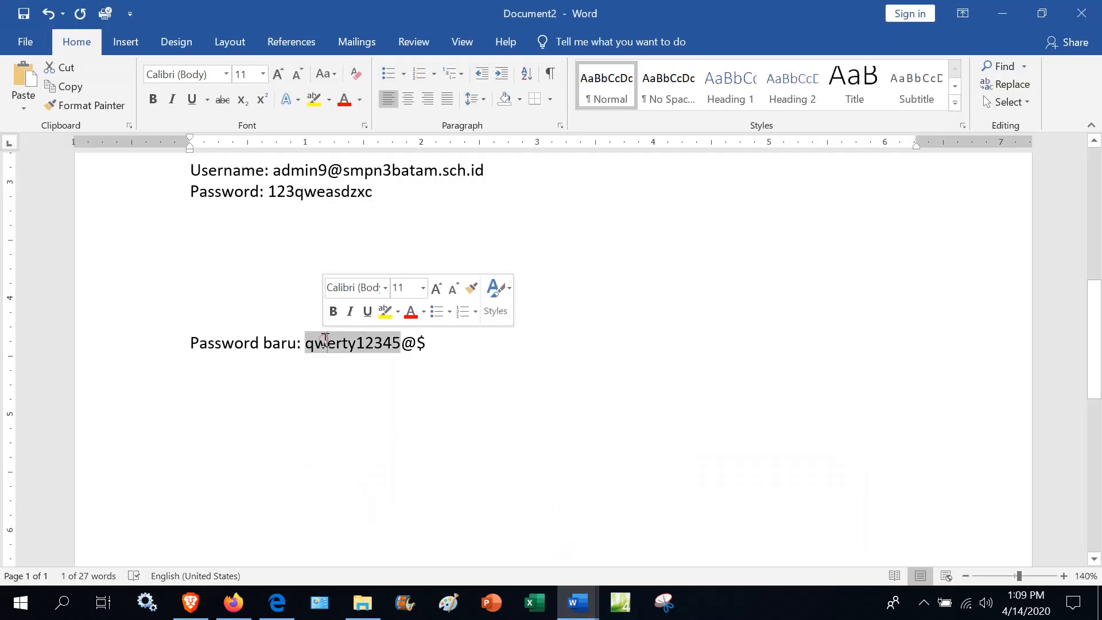
pyautogui.click(378, 344)
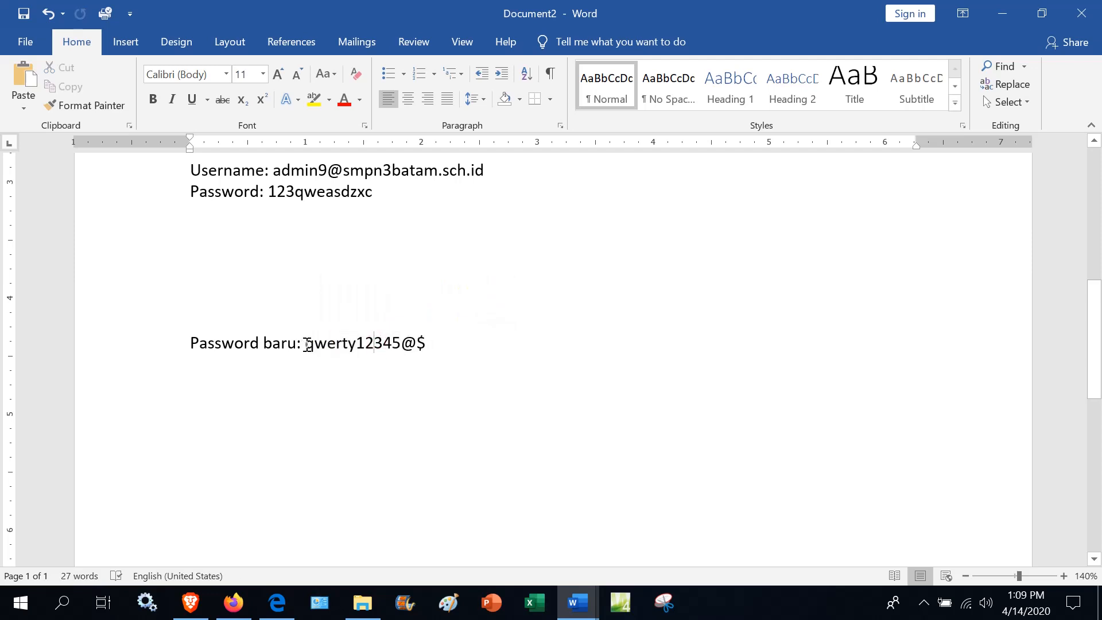
pyautogui.moveTo(308, 344); pyautogui.dragTo(424, 336)
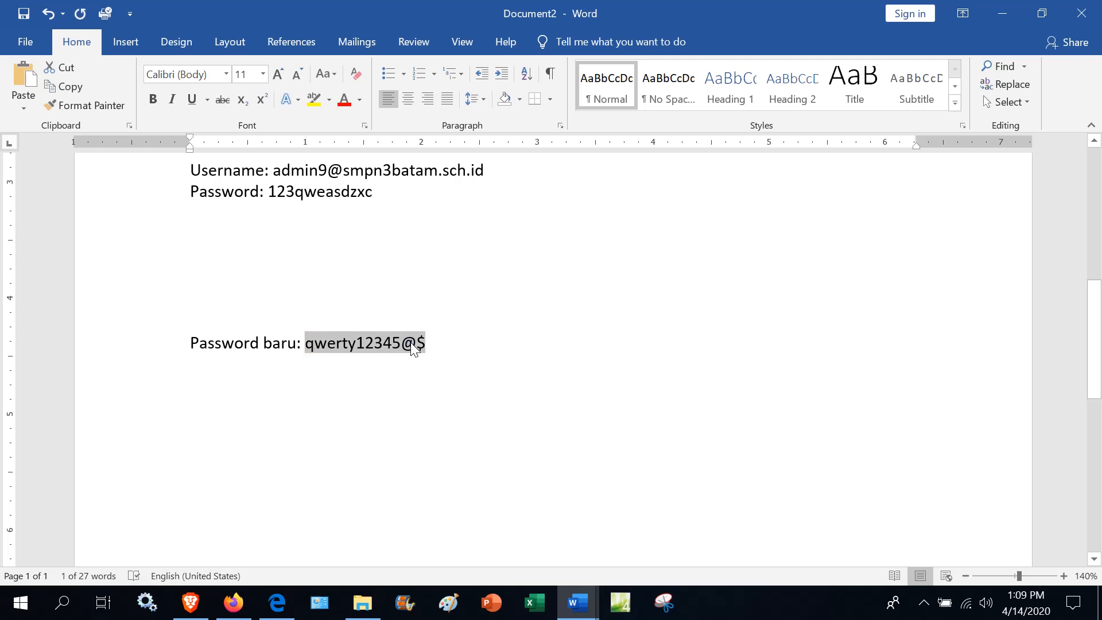
pyautogui.rightClick(422, 342)
pyautogui.click(450, 376)
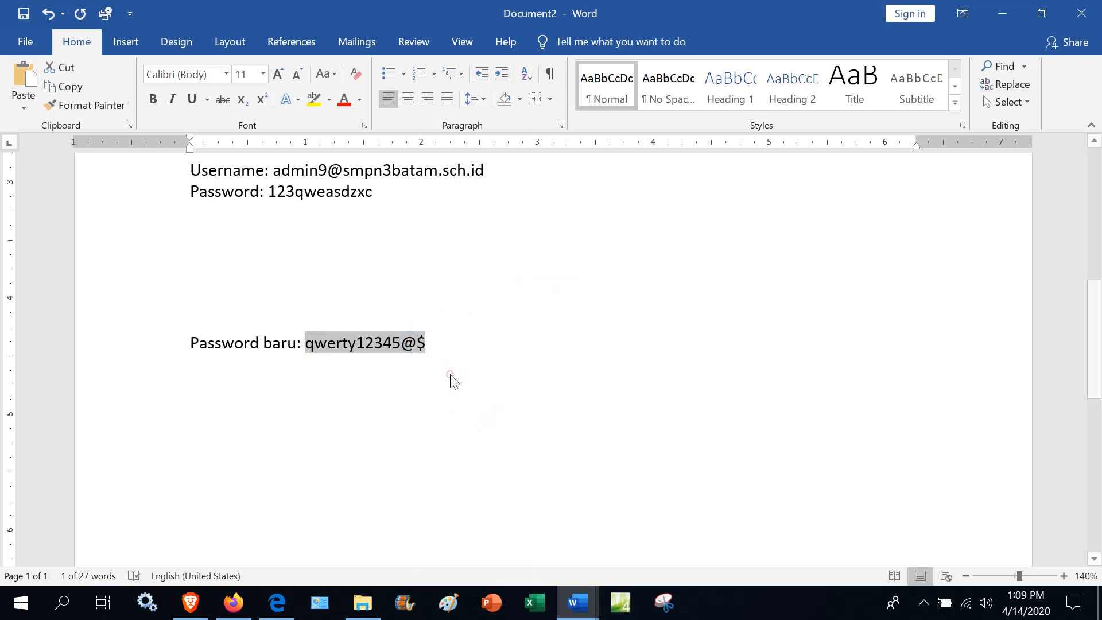
pyautogui.click(277, 601)
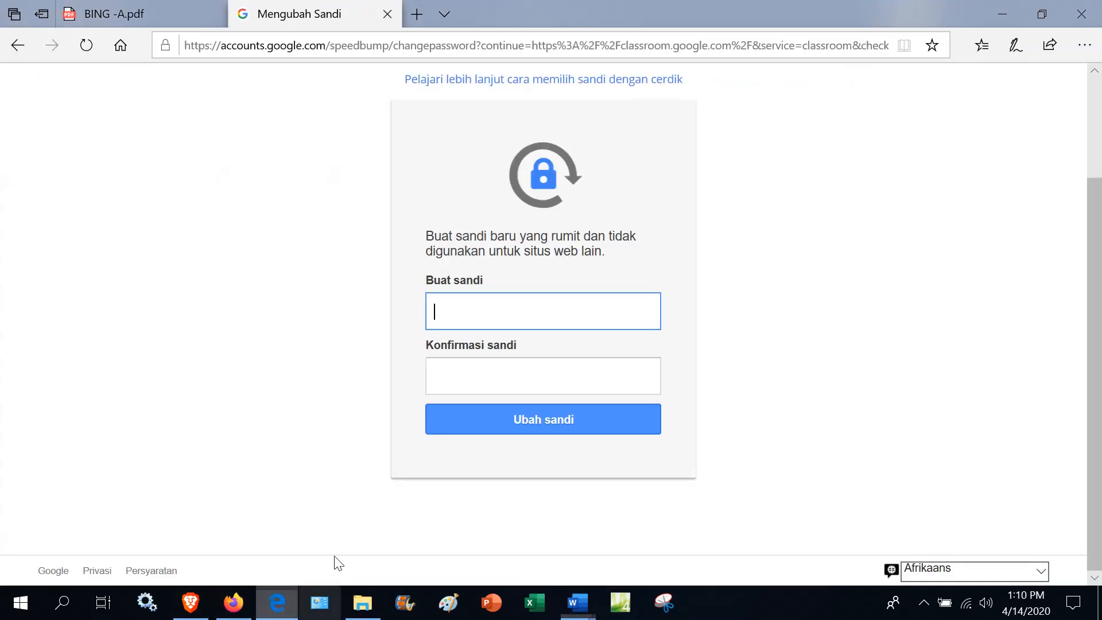
# Step: Paste the new password into Buat sandi and Konfirmasi sandi, check it, and save it
pyautogui.rightClick(444, 308)
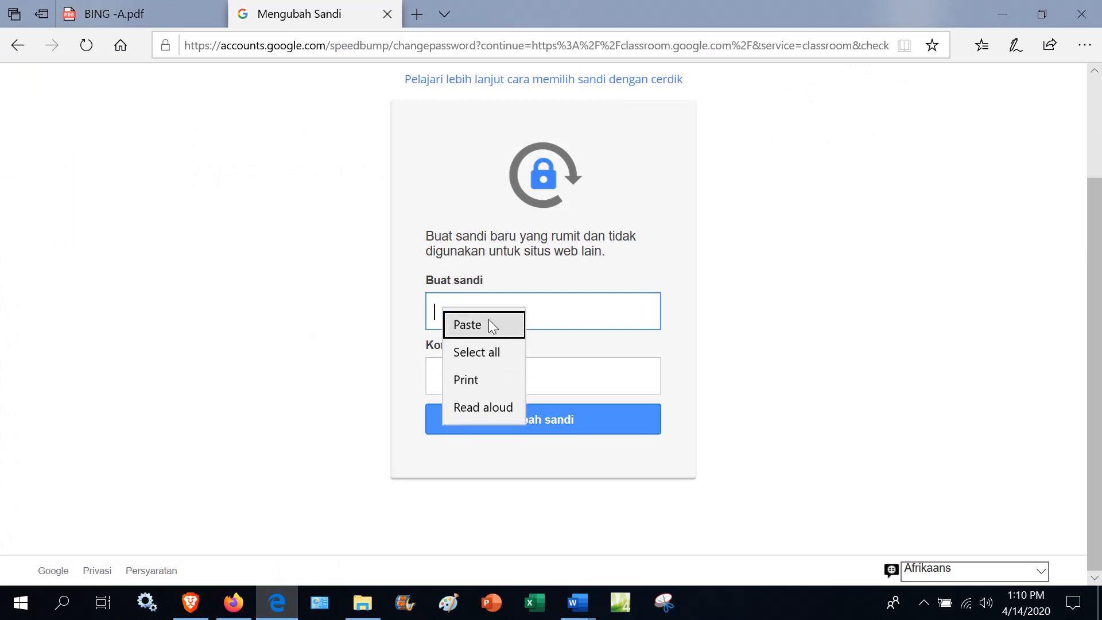
pyautogui.click(488, 319)
pyautogui.click(476, 375)
pyautogui.rightClick(474, 376)
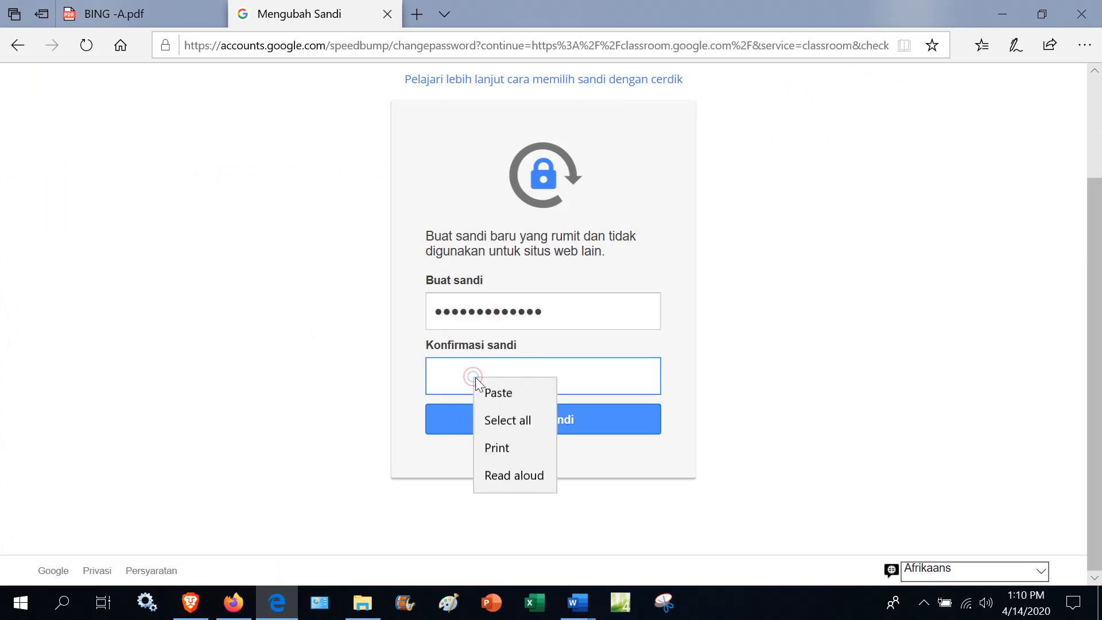
pyautogui.click(498, 392)
pyautogui.moveTo(635, 376); pyautogui.dragTo(555, 419)
pyautogui.click(555, 418)
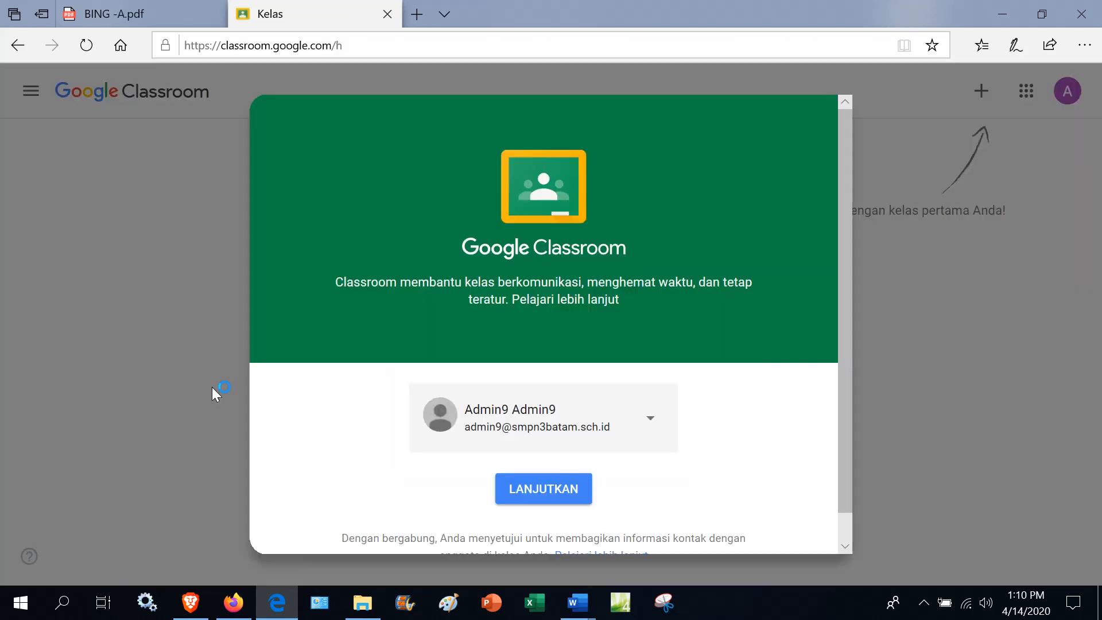
# Step: Continue into Google Classroom as a teacher (Saya seorang pengajar) and open the + class menu
pyautogui.click(559, 503)
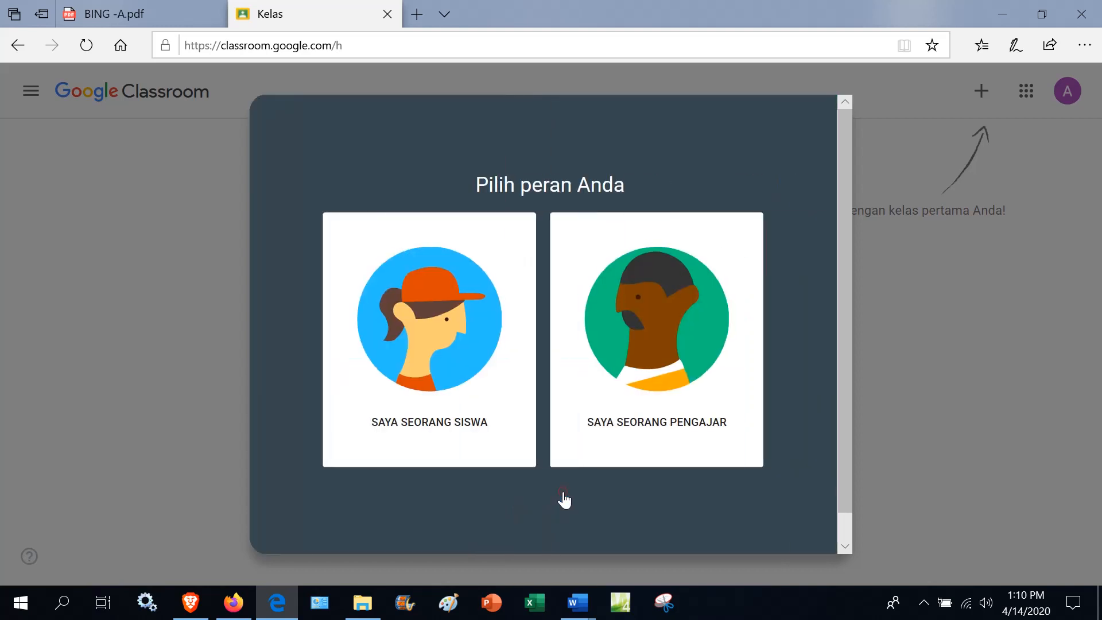
pyautogui.click(666, 357)
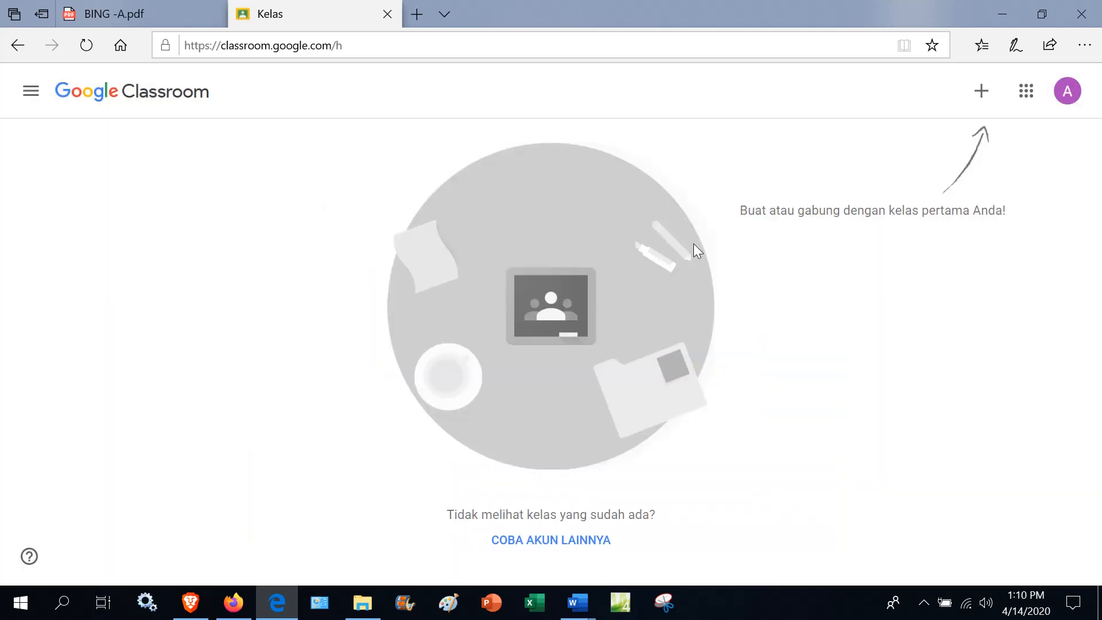
pyautogui.click(983, 96)
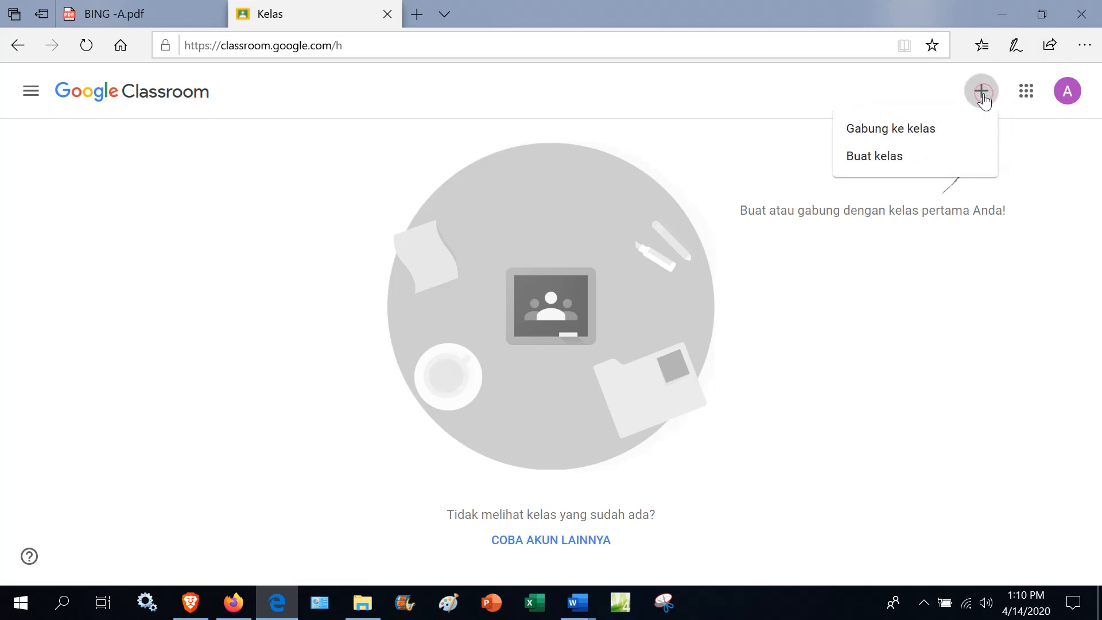
# Step: Start a new class named 'UJIAN SEKOLAH' with section 'TIK'
pyautogui.click(878, 160)
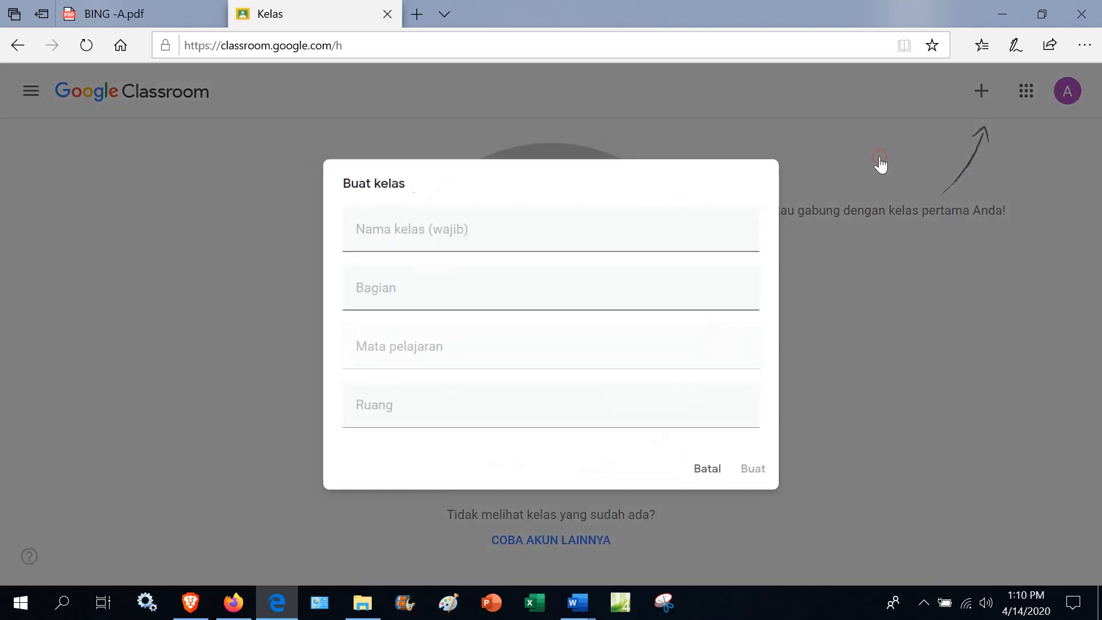
pyautogui.click(499, 230)
pyautogui.write('UJIAN SEKOLAH')
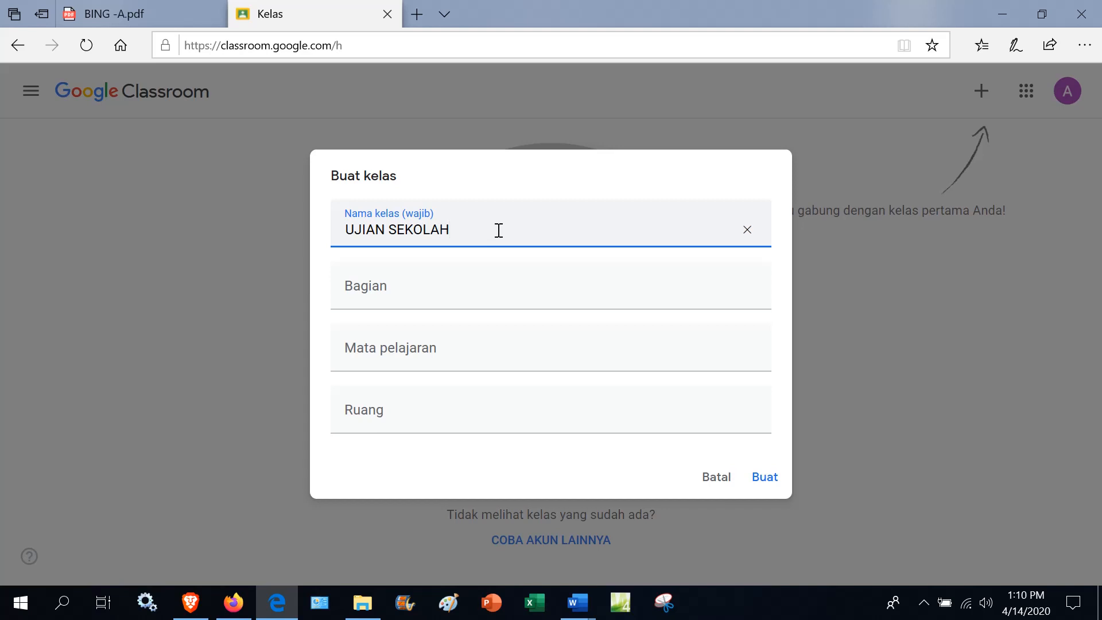
pyautogui.click(372, 286)
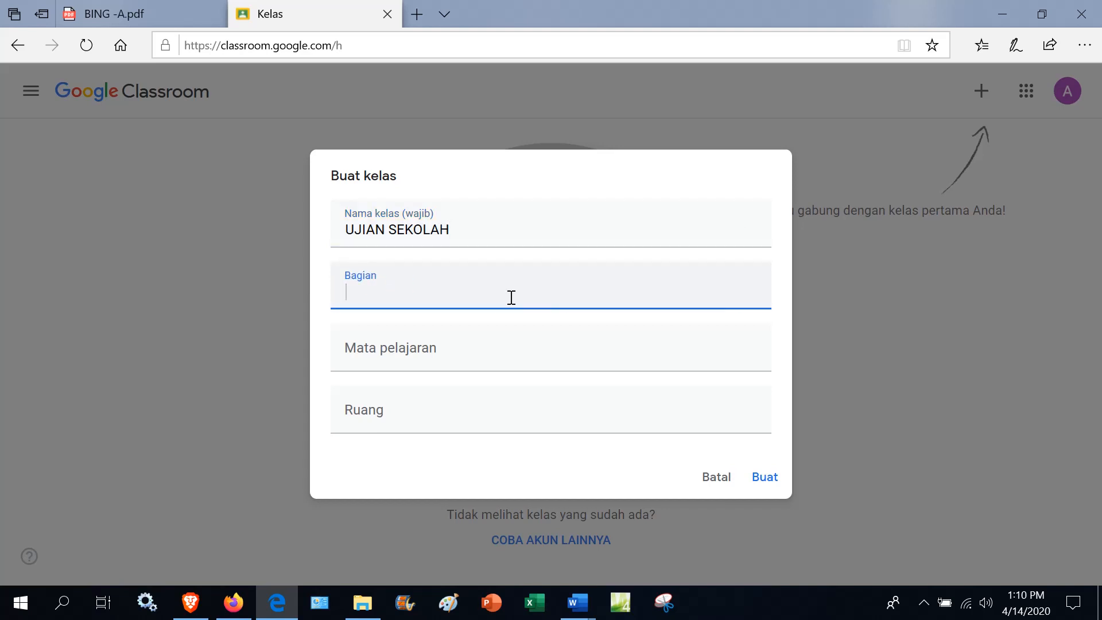
pyautogui.write('C')
pyautogui.press('BackSpace')
pyautogui.write('TIK')
# Step: Add subject 'TIK' and room '9', create the class, and dismiss the invite notice
pyautogui.click(401, 346)
pyautogui.hotkey('shift', 'Tab')
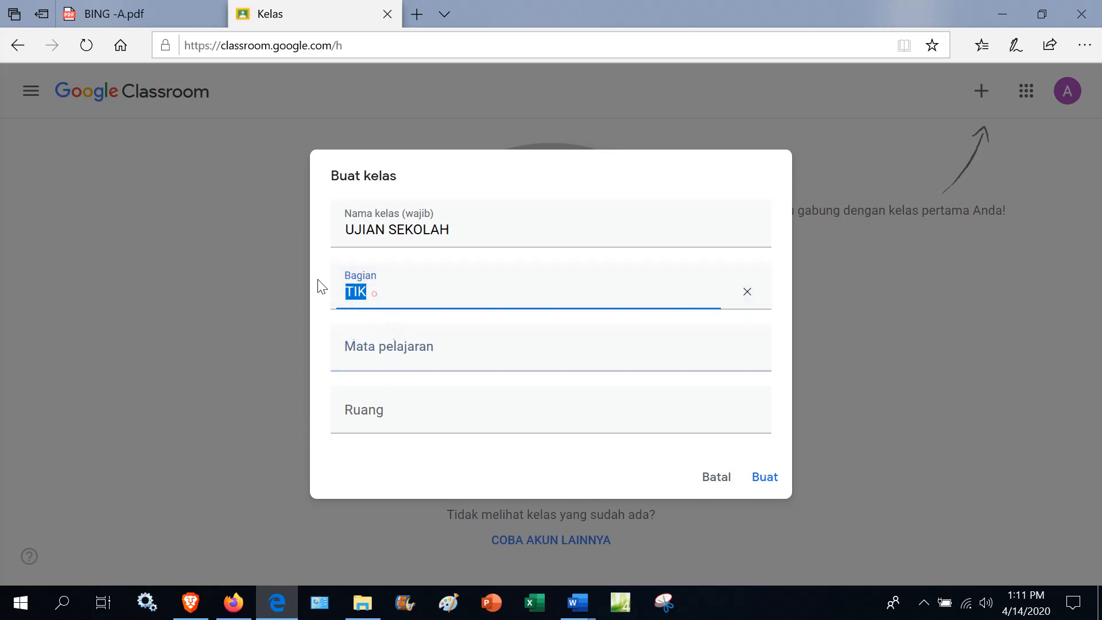
pyautogui.press('Tab')
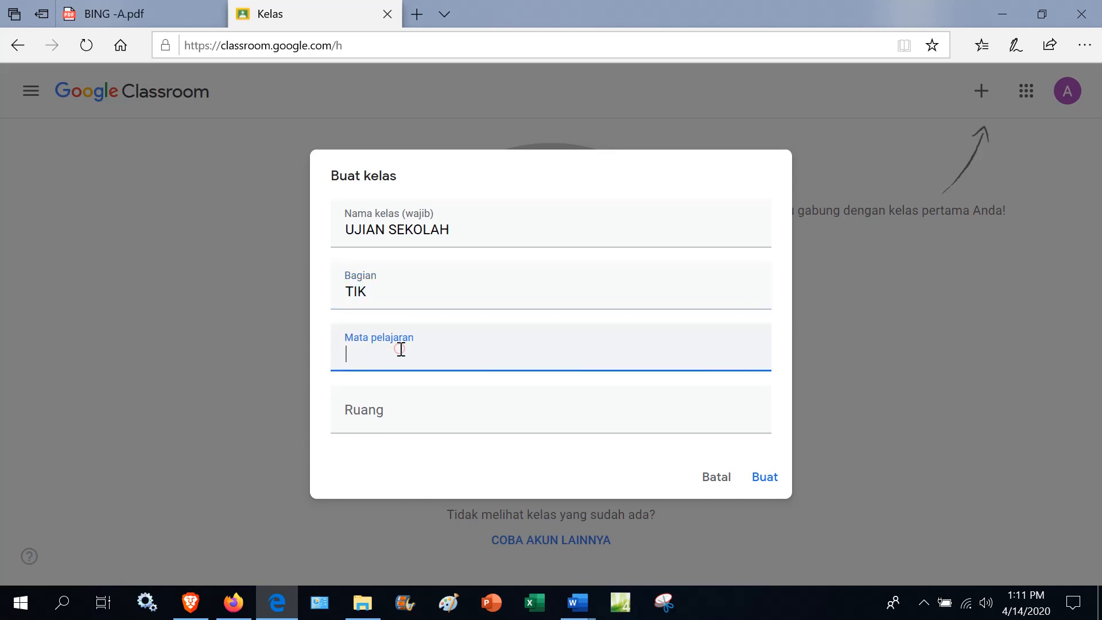
pyautogui.write('TIK')
pyautogui.click(388, 401)
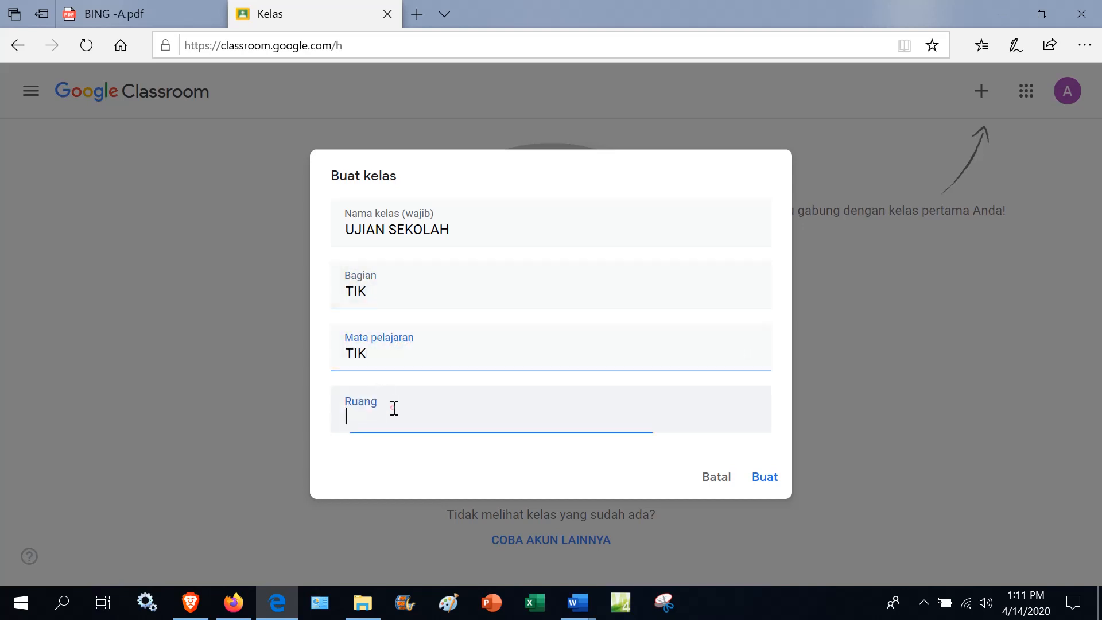
pyautogui.write('9')
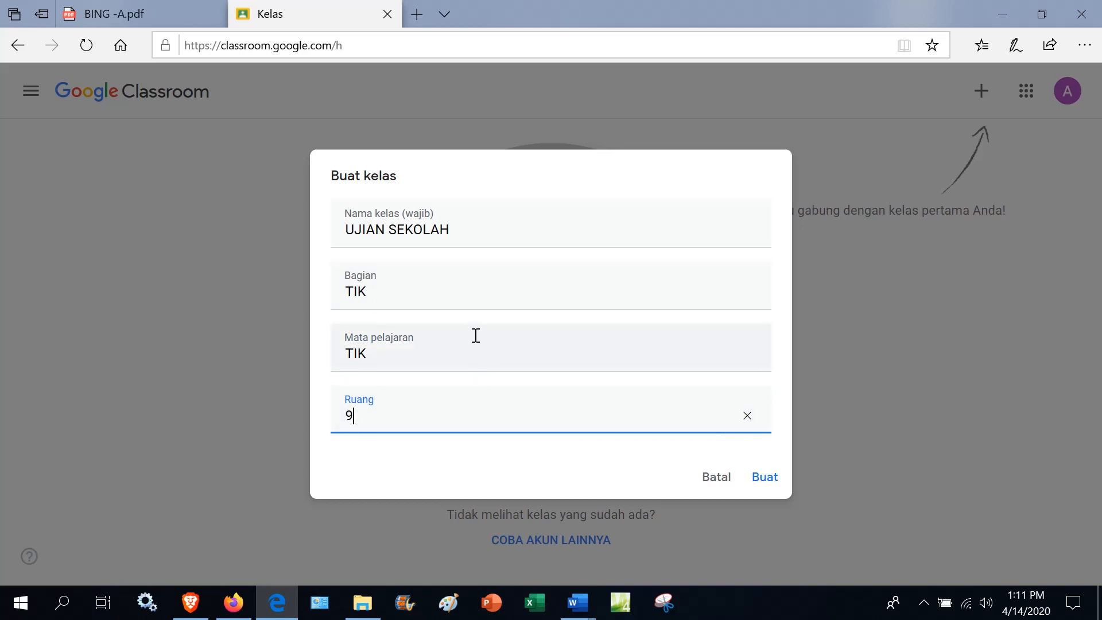
pyautogui.click(772, 487)
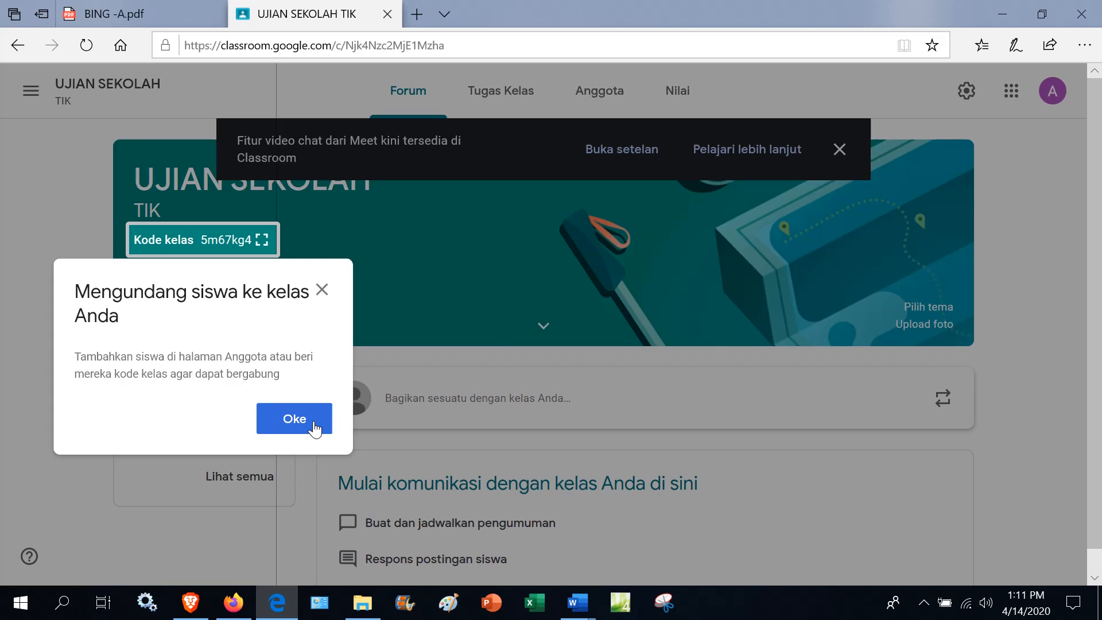
pyautogui.click(315, 428)
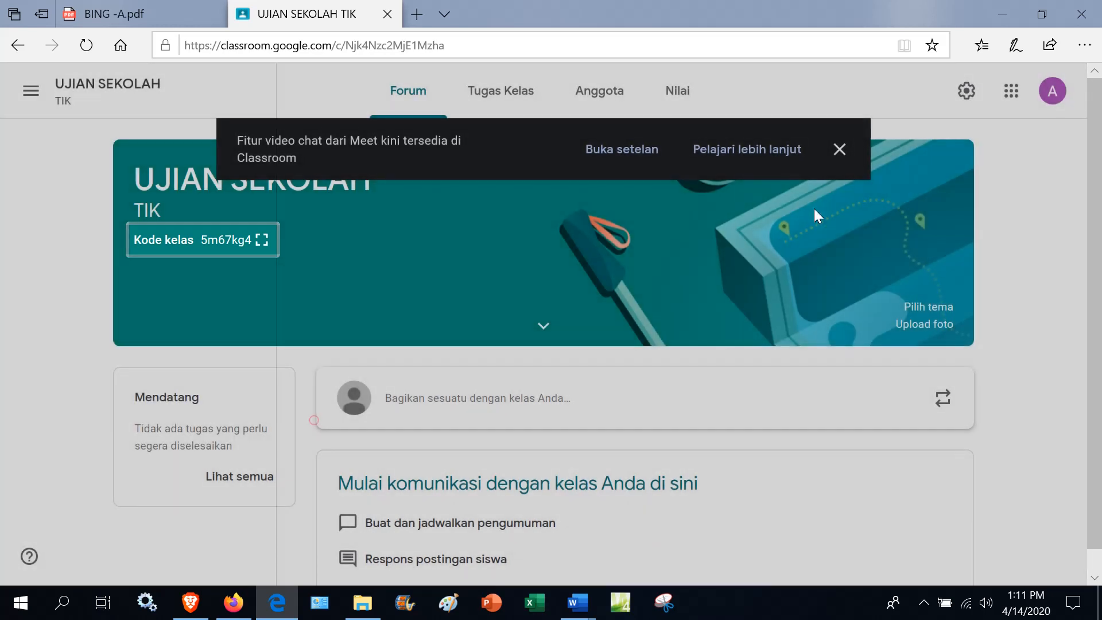
# Step: Dismiss the video-chat banner, view the class code enlarged, then close that view
pyautogui.click(839, 150)
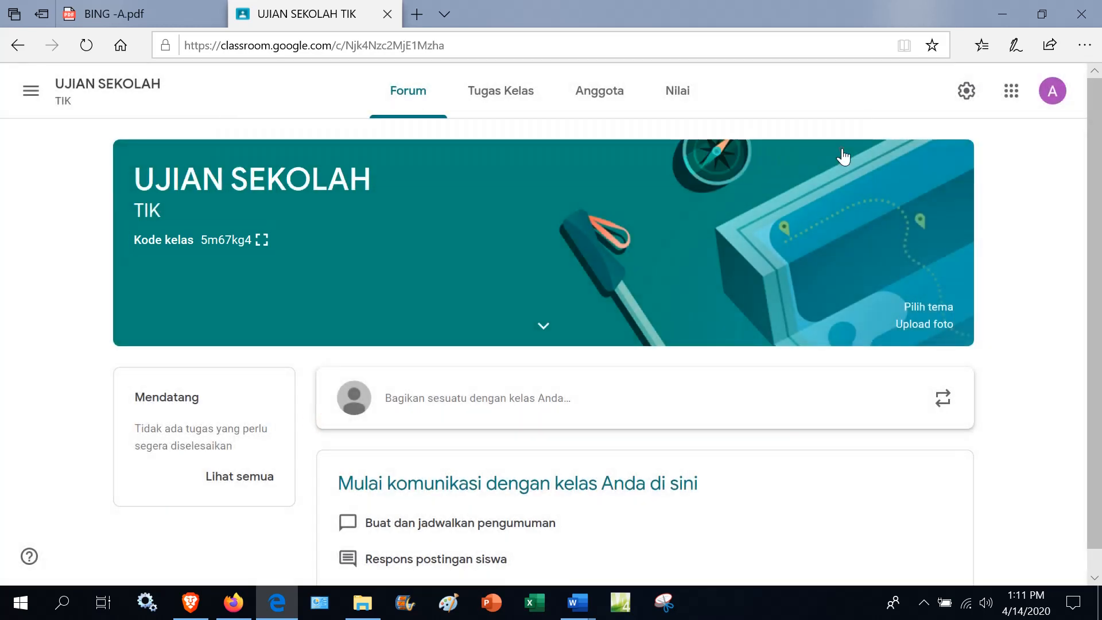
pyautogui.click(263, 243)
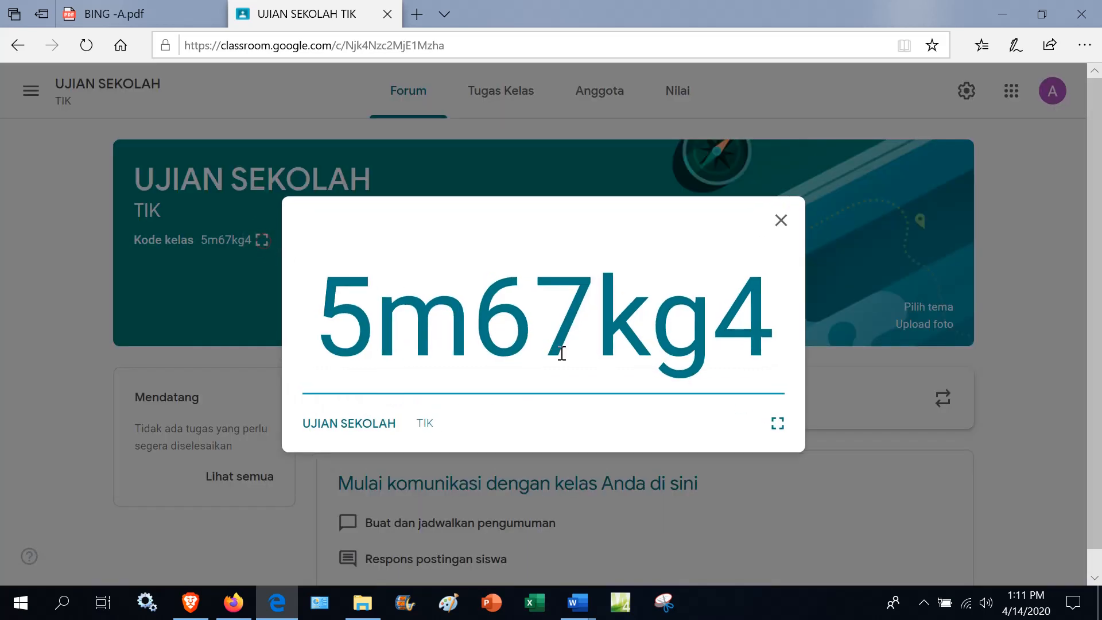
pyautogui.moveTo(333, 314); pyautogui.dragTo(753, 328)
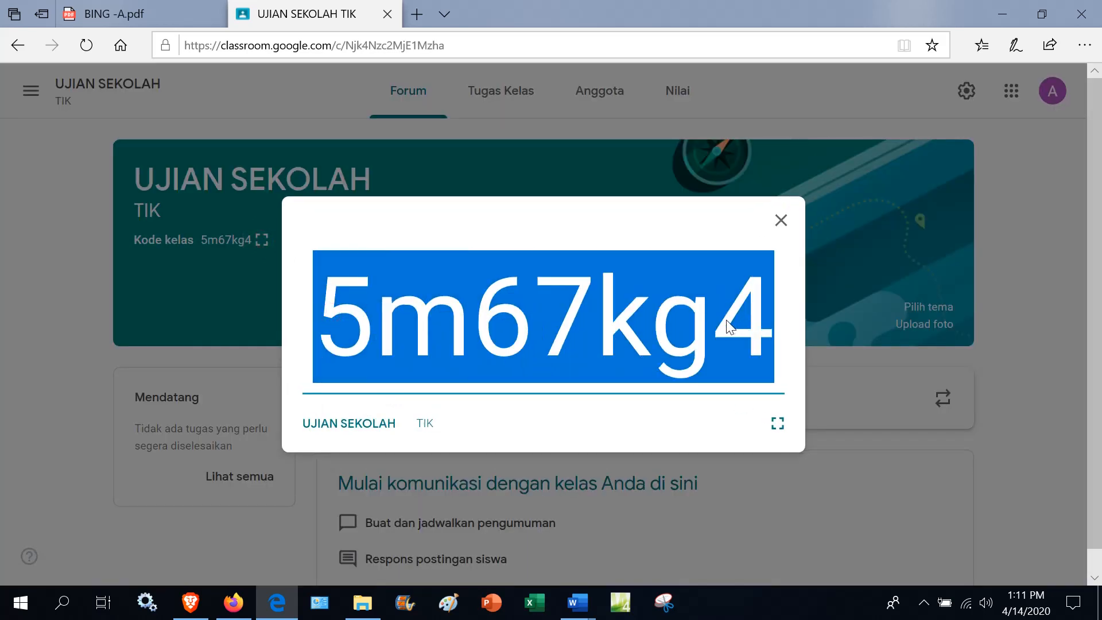
pyautogui.click(690, 320)
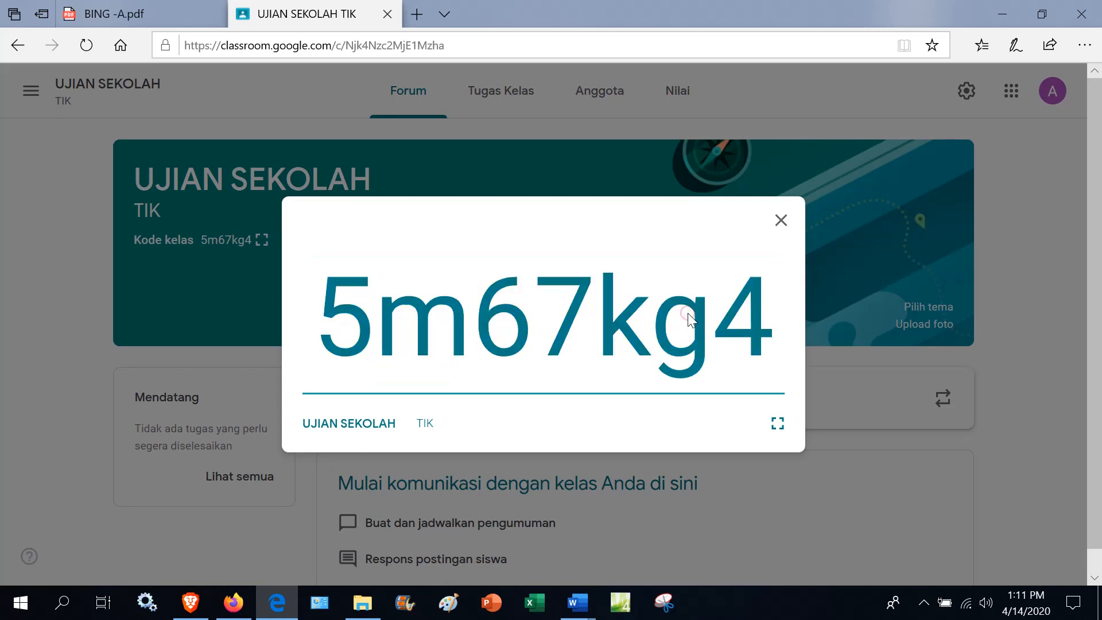
pyautogui.click(781, 222)
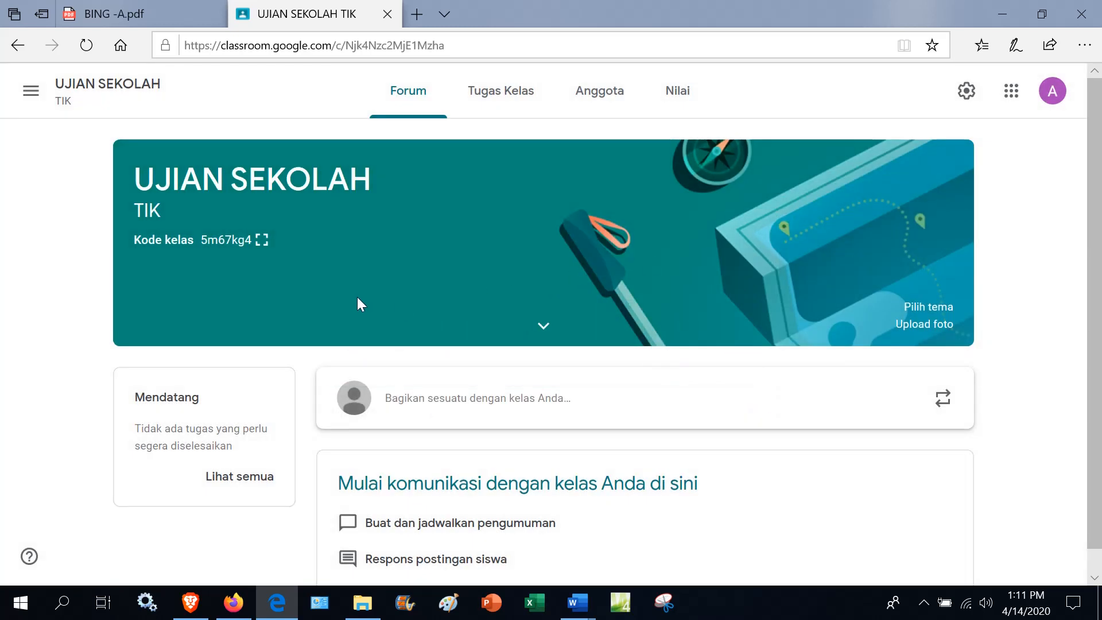
pyautogui.scroll(-1, 408, 306)
pyautogui.scroll(1, 405, 313)
# Step: Create a new Tugas kuis (quiz assignment) from the Tugas Kelas page
pyautogui.click(522, 99)
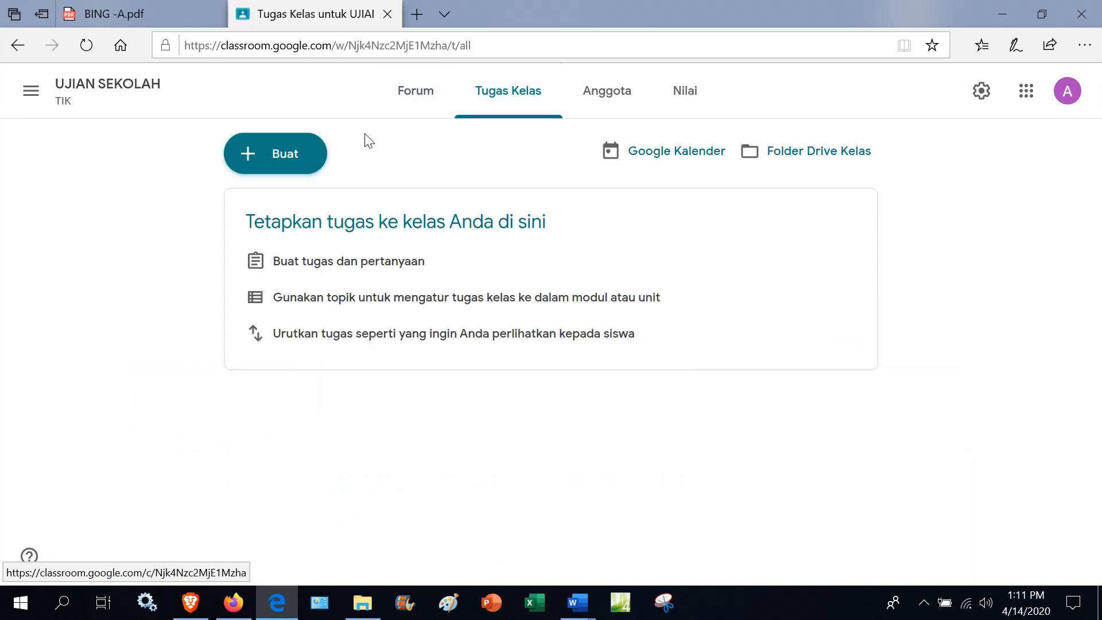
pyautogui.click(284, 159)
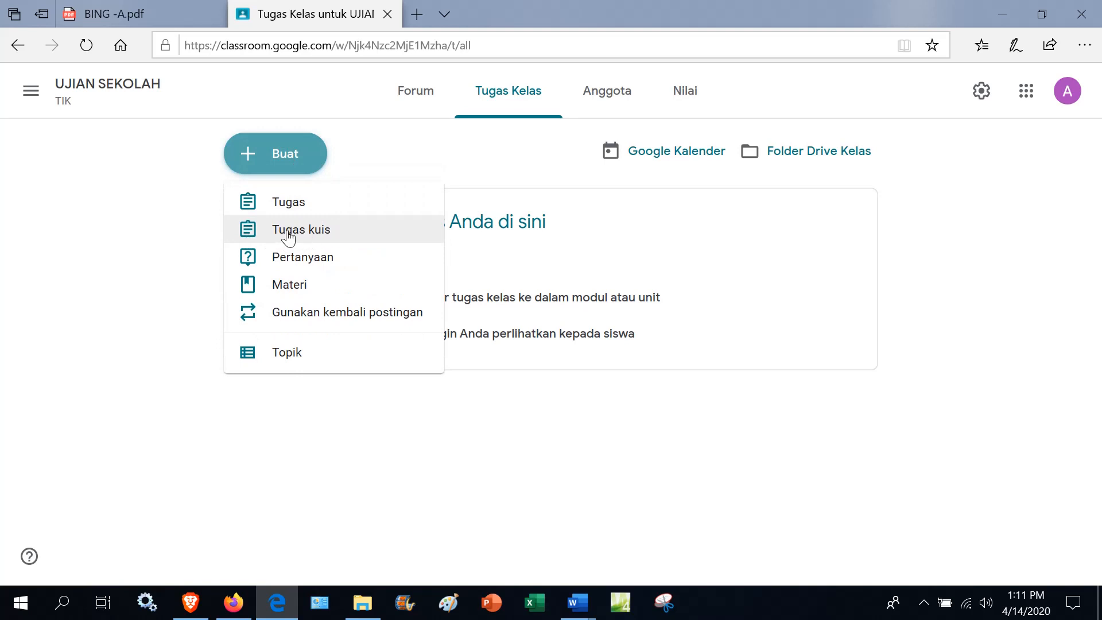
pyautogui.click(309, 232)
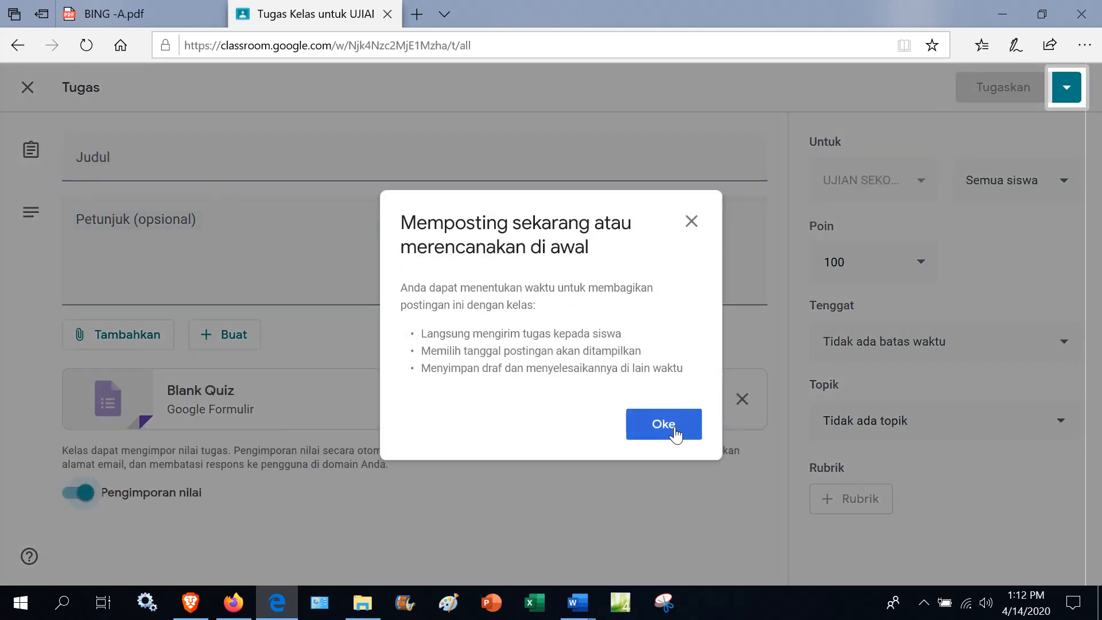
# Step: Dismiss the posting notice, enter the title 'Ujian Sekolah TIK', and open the Blank Quiz attachment
pyautogui.click(677, 432)
pyautogui.click(156, 163)
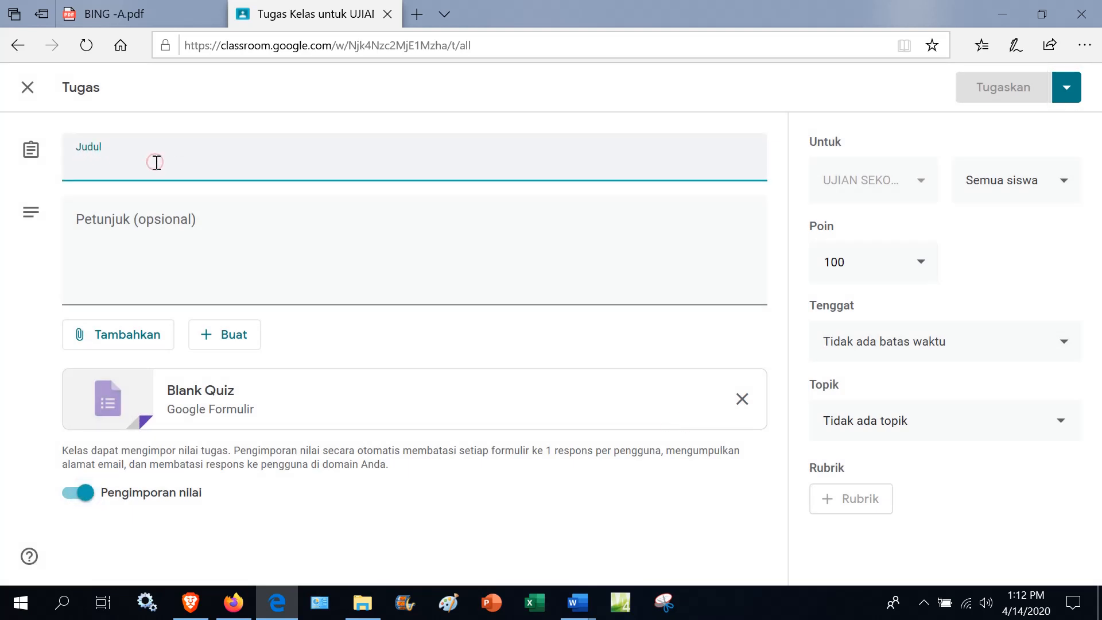
pyautogui.write('UJ')
pyautogui.press('BackSpace')
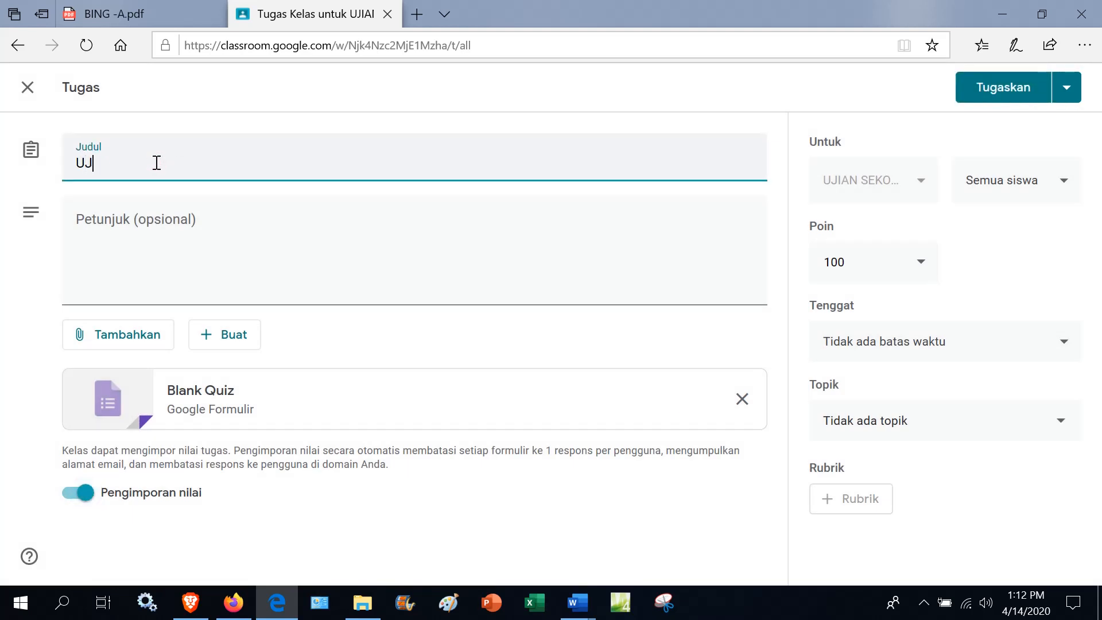
pyautogui.write('jian Sekolah')
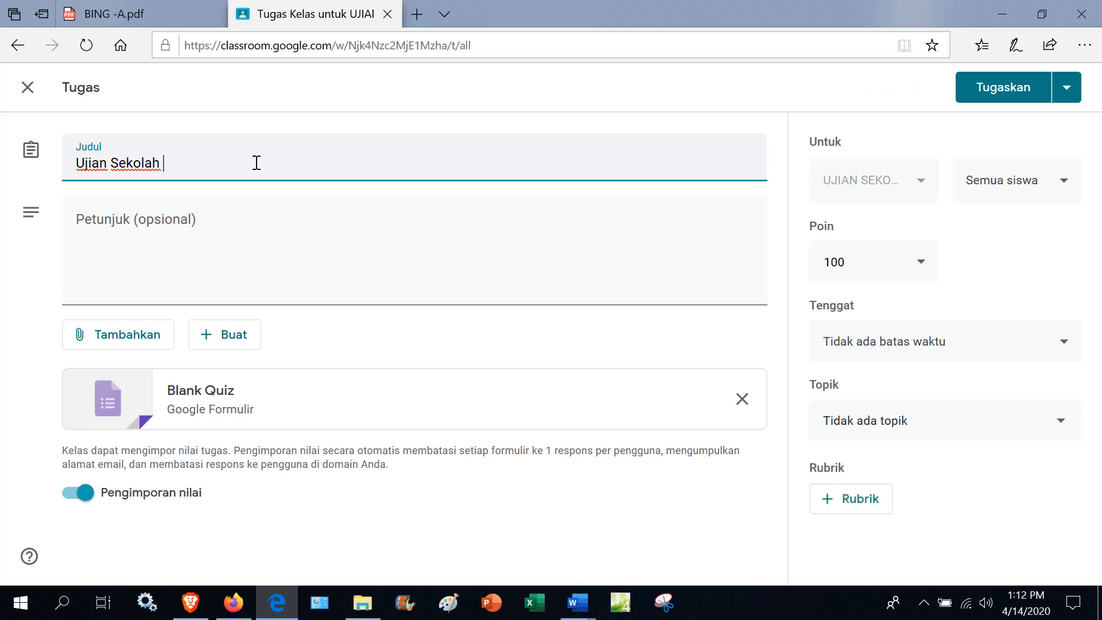
pyautogui.write('K')
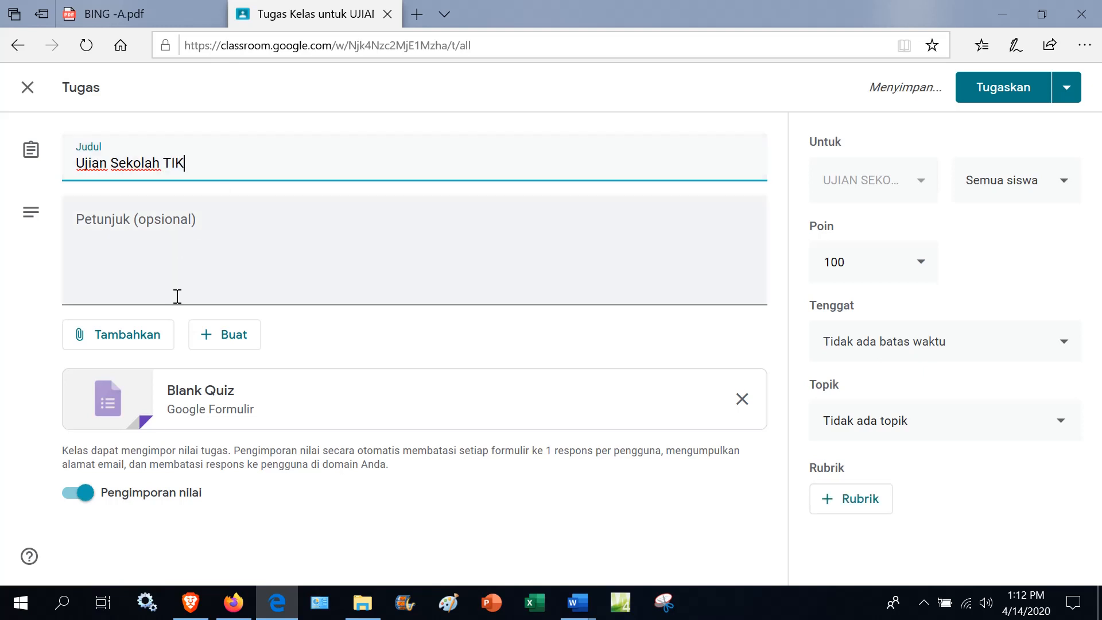
pyautogui.click(218, 396)
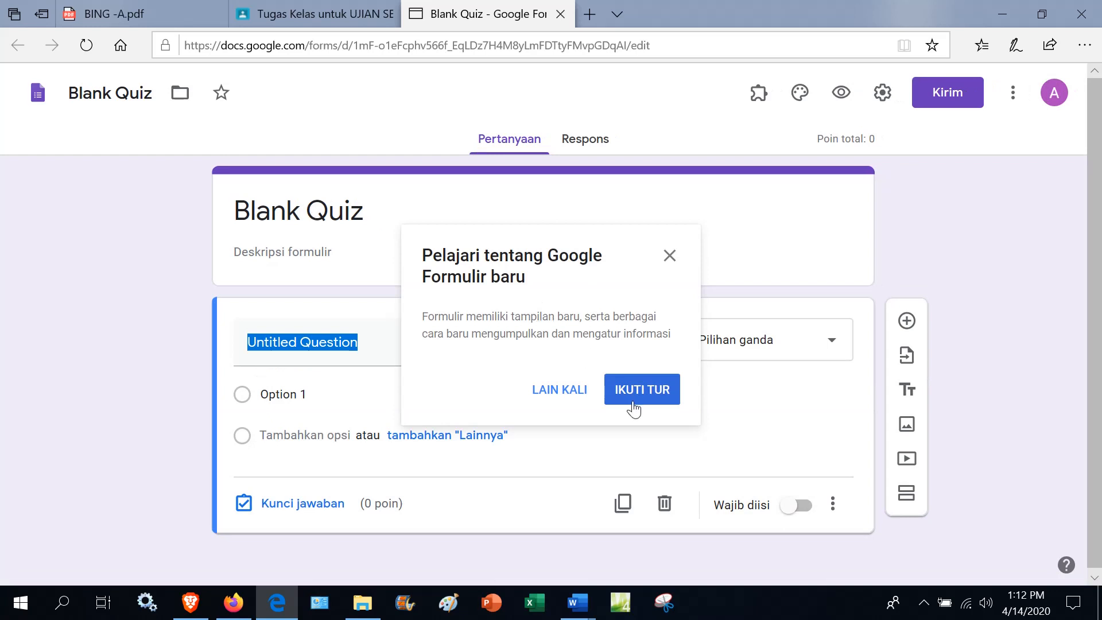
# Step: Skip the tour and change the form title from Blank Quiz to 'Ujian Sekolah TIK'
pyautogui.click(565, 389)
pyautogui.click(316, 218)
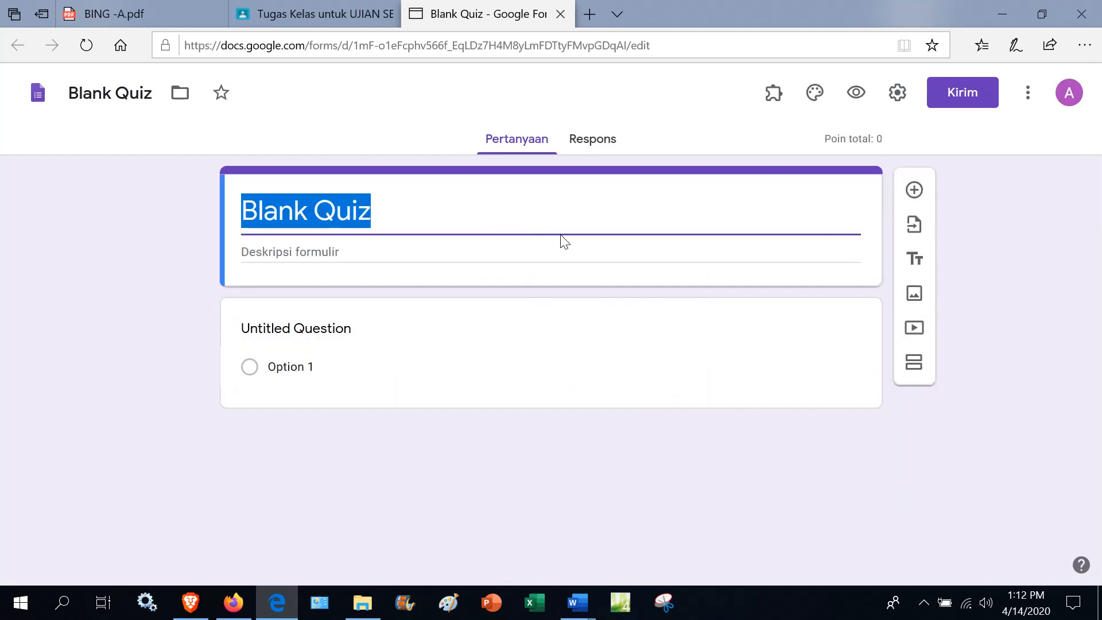
pyautogui.write('Ujian Sek')
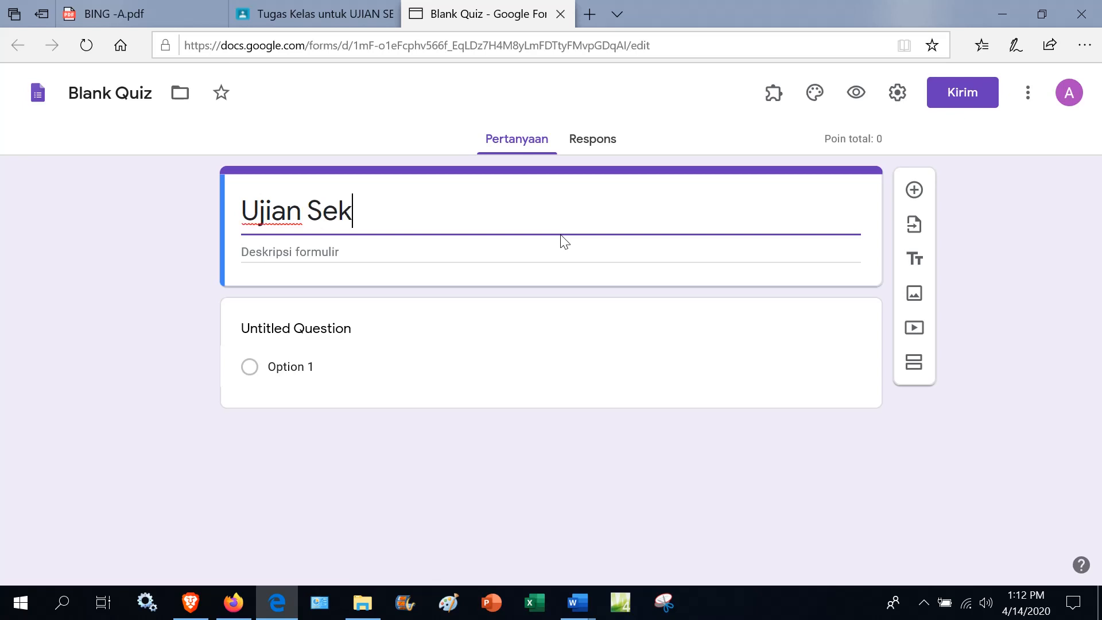
pyautogui.write('olah TIK')
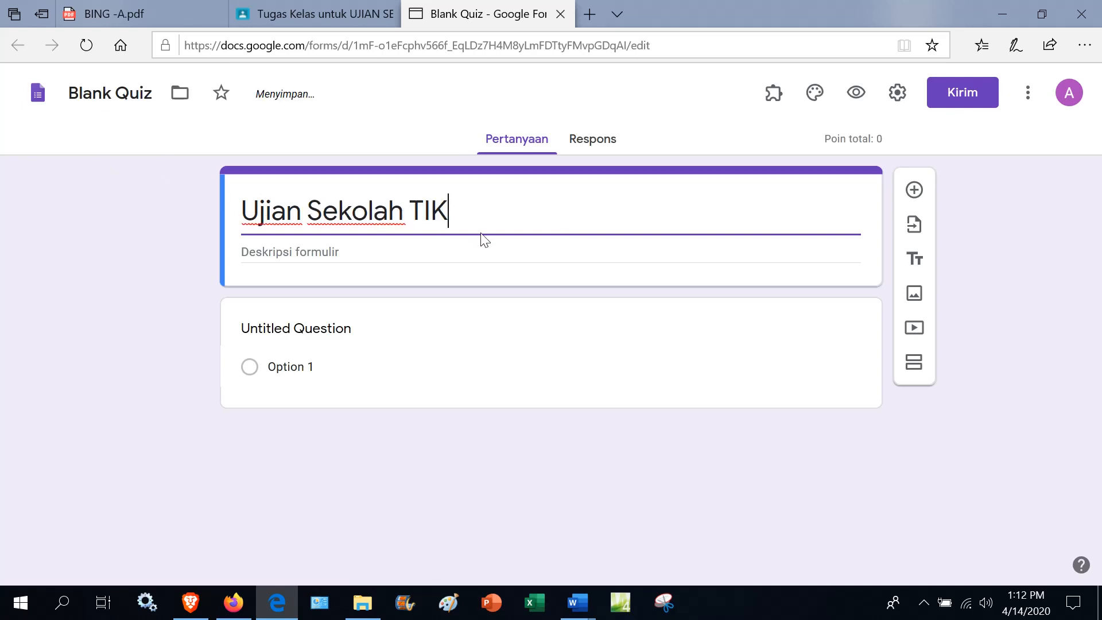
# Step: Copy the title into the document name so the file is also 'Ujian Sekolah TIK'
pyautogui.moveTo(450, 213); pyautogui.dragTo(239, 198)
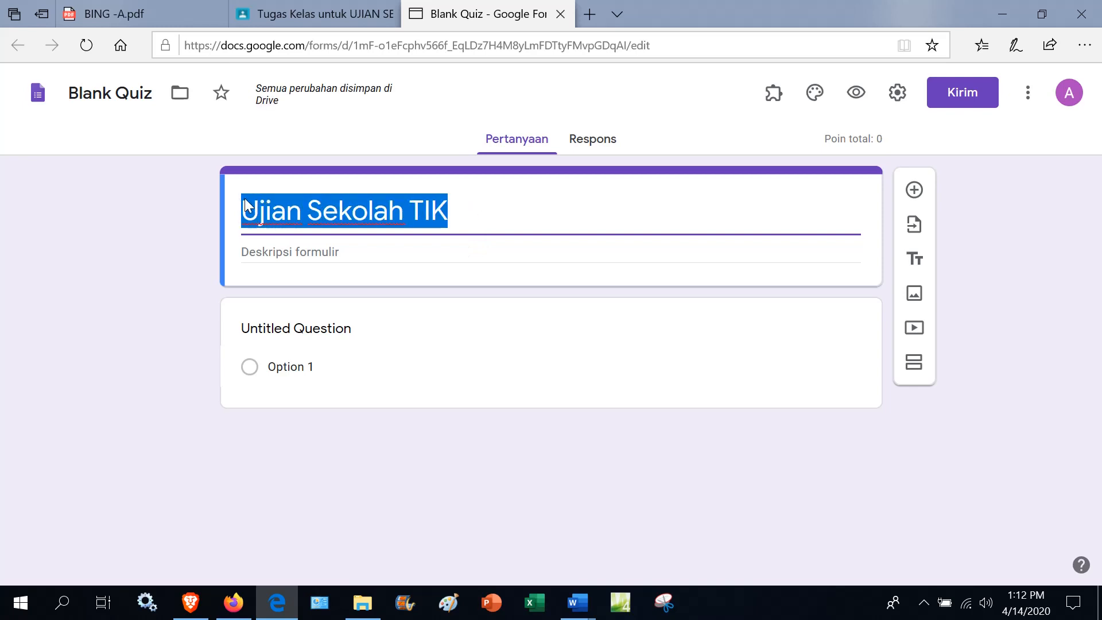
pyautogui.rightClick(324, 212)
pyautogui.click(361, 232)
pyautogui.click(98, 93)
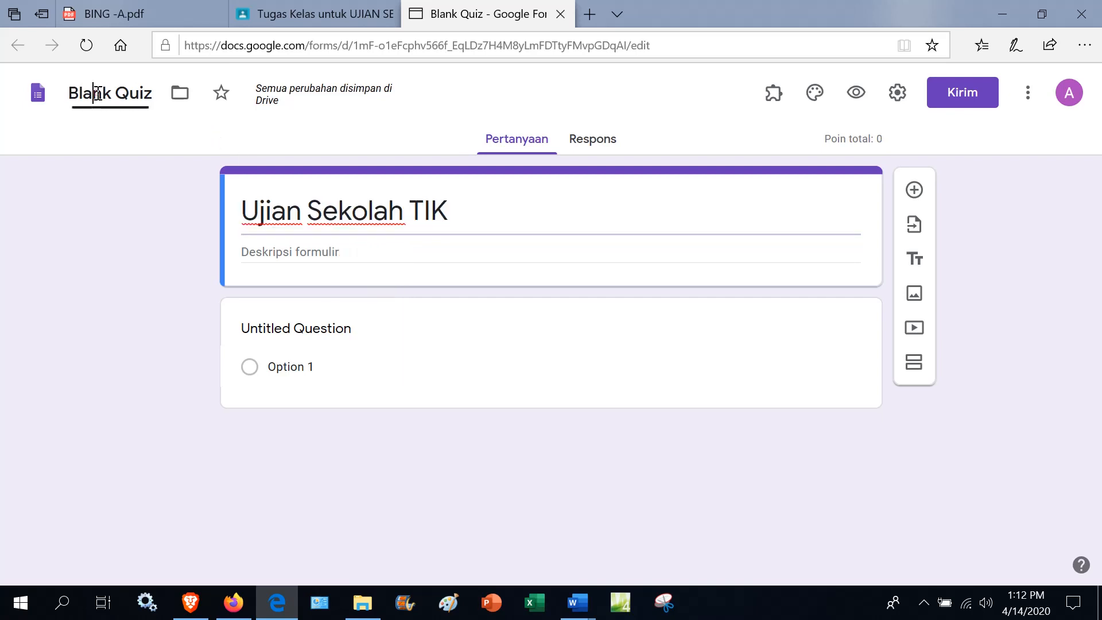
pyautogui.tripleClick(96, 92)
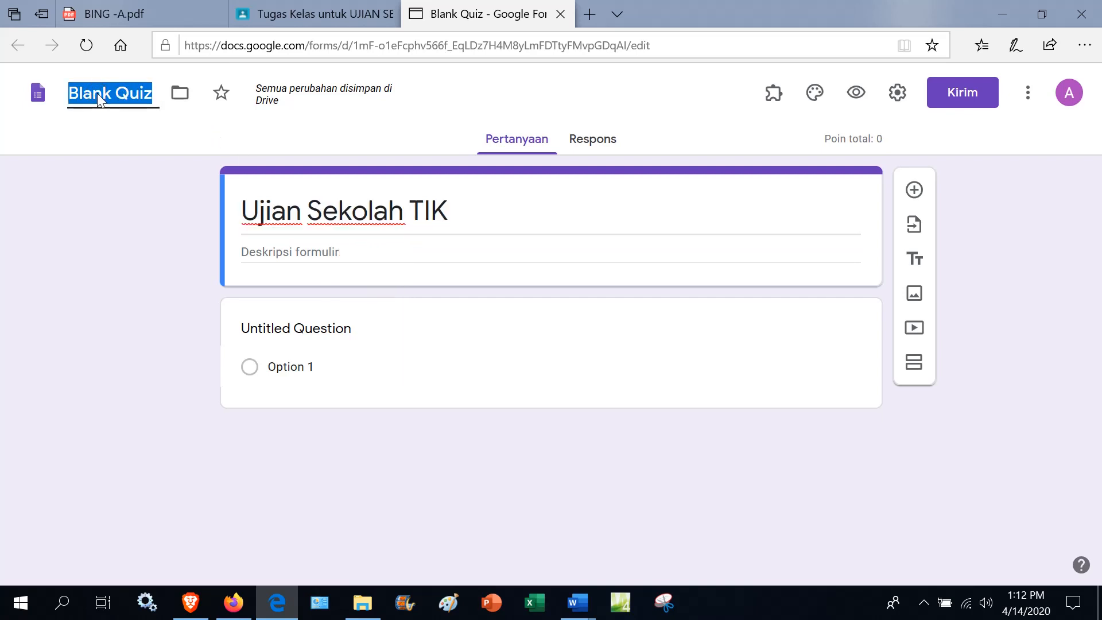
pyautogui.hotkey('ctrl', 'v')
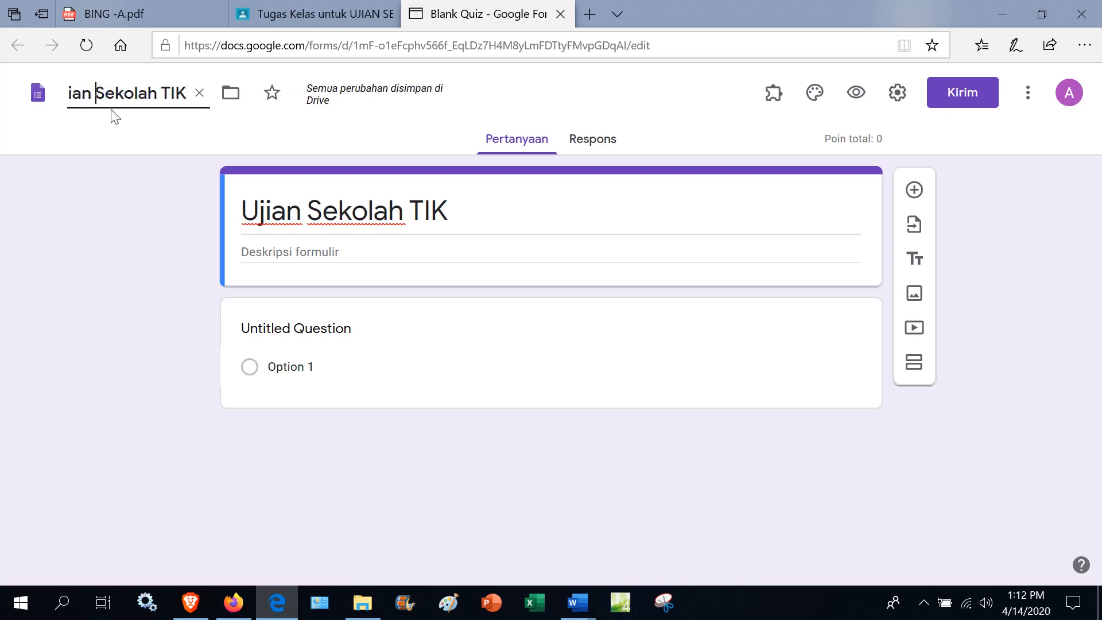
pyautogui.press('Home')
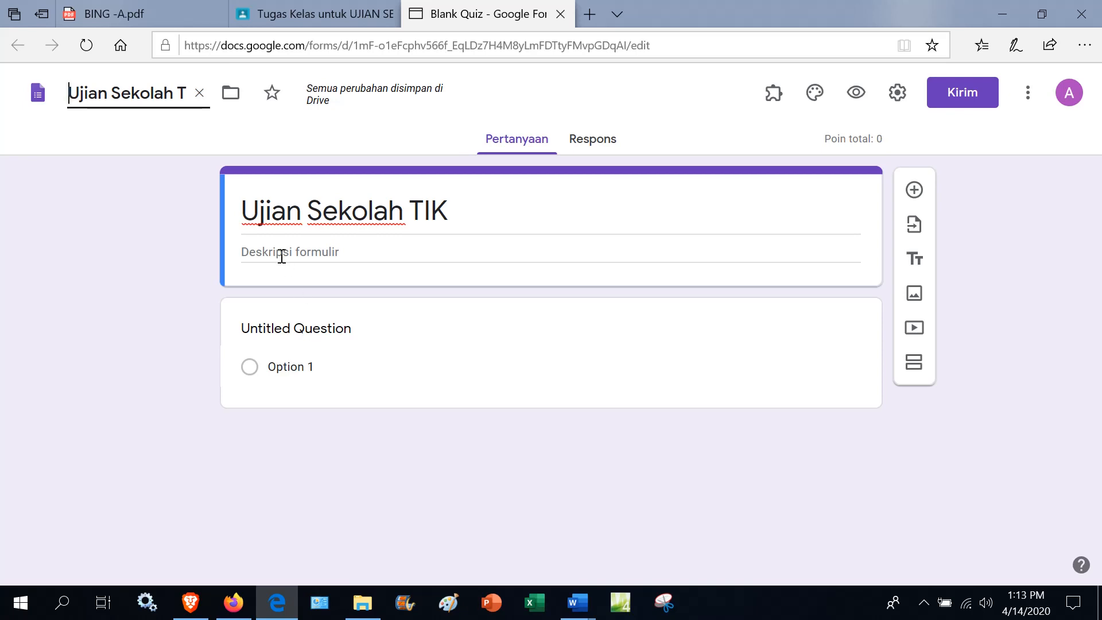
# Step: Make the first question a required short-answer 'Nama siswa' question, then add another question
pyautogui.click(308, 334)
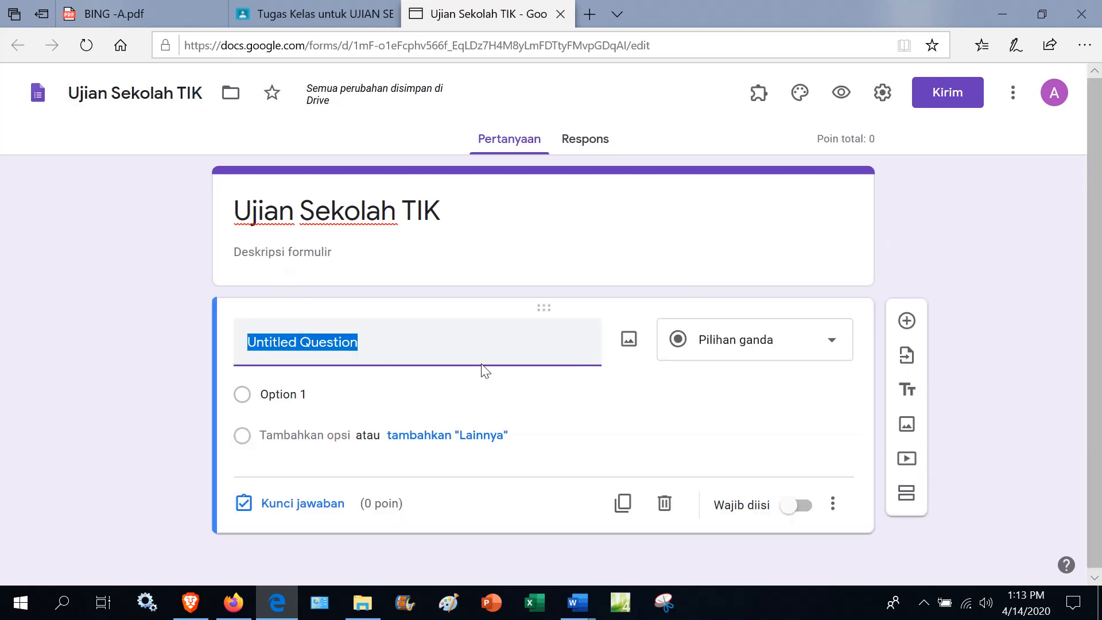
pyautogui.write('Nama')
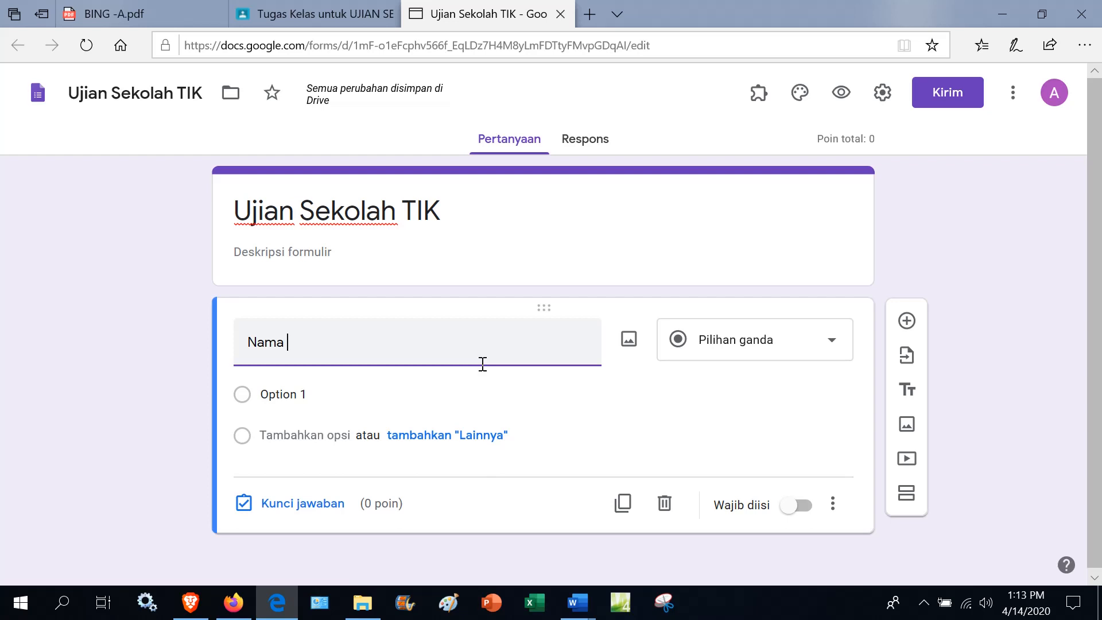
pyautogui.write(' siswa')
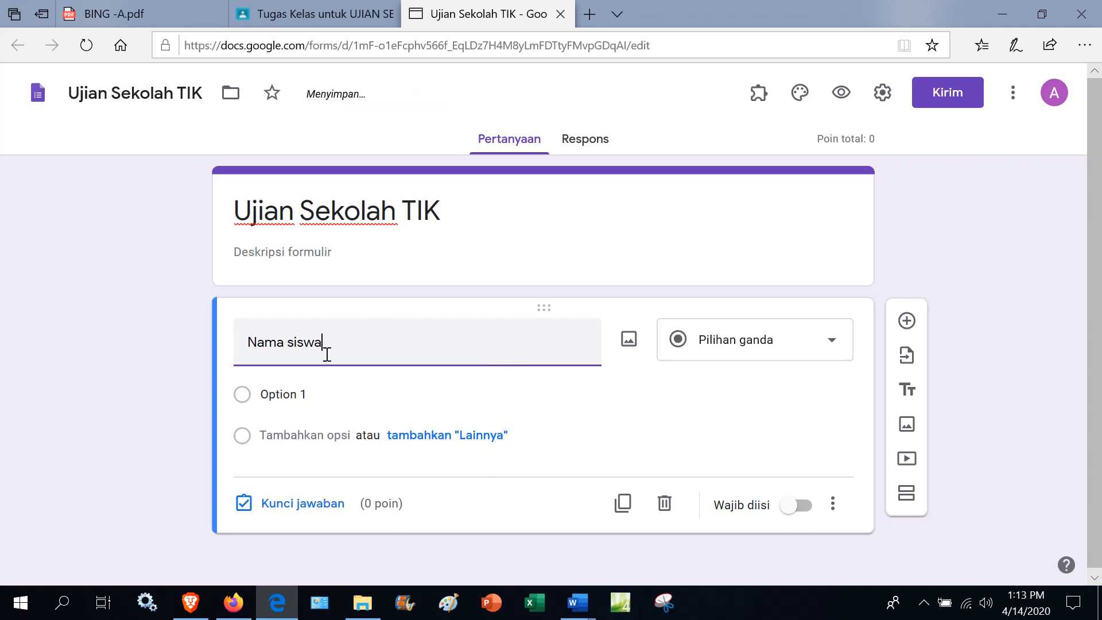
pyautogui.click(780, 354)
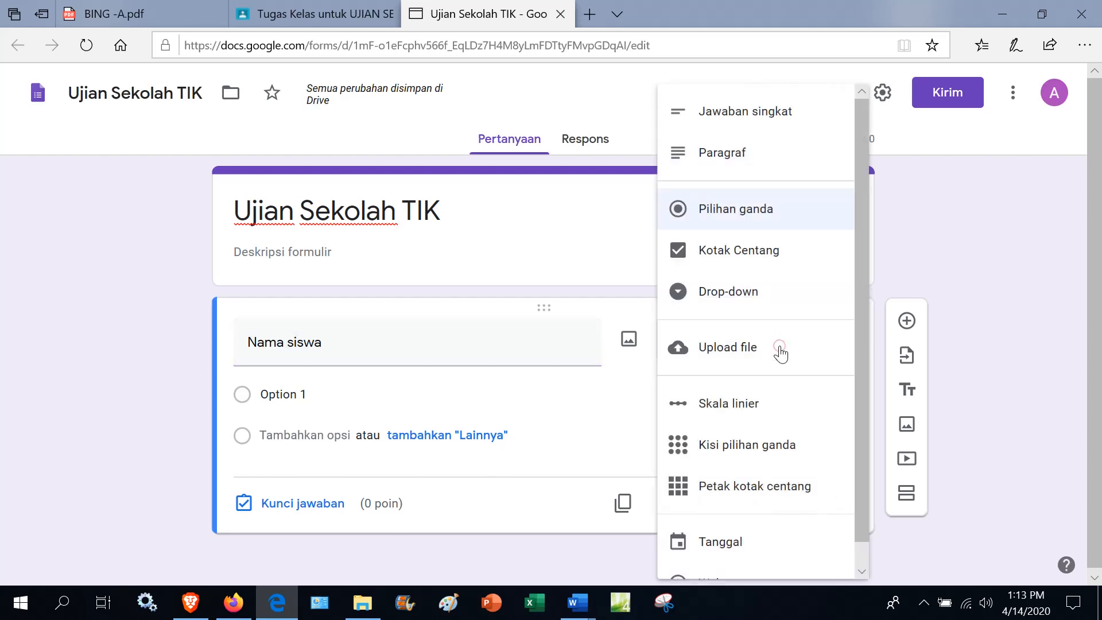
pyautogui.click(735, 122)
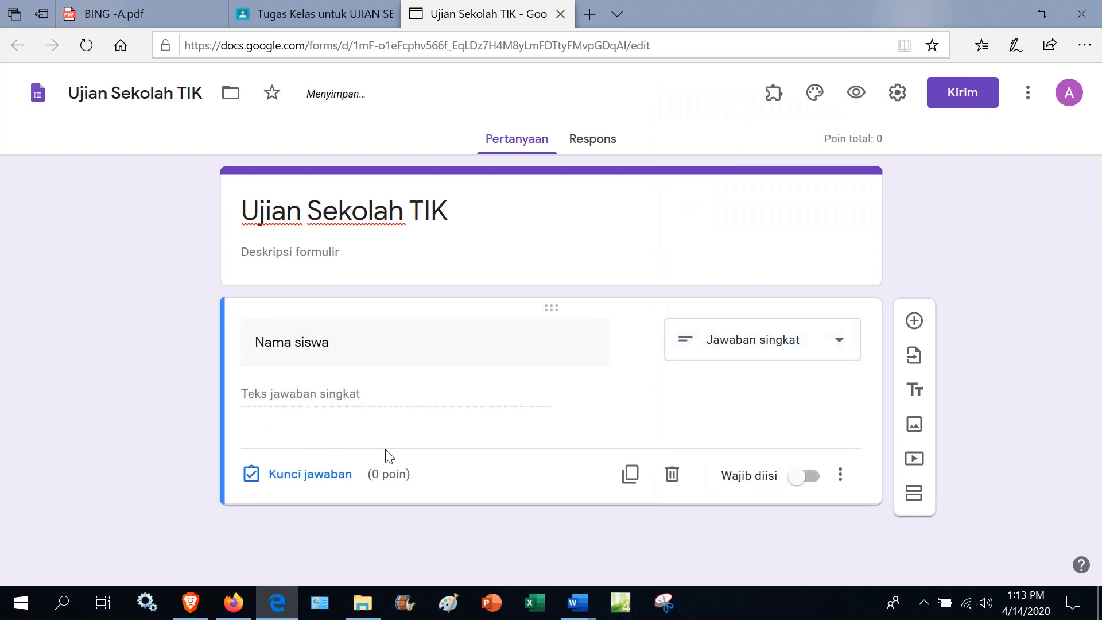
pyautogui.click(806, 479)
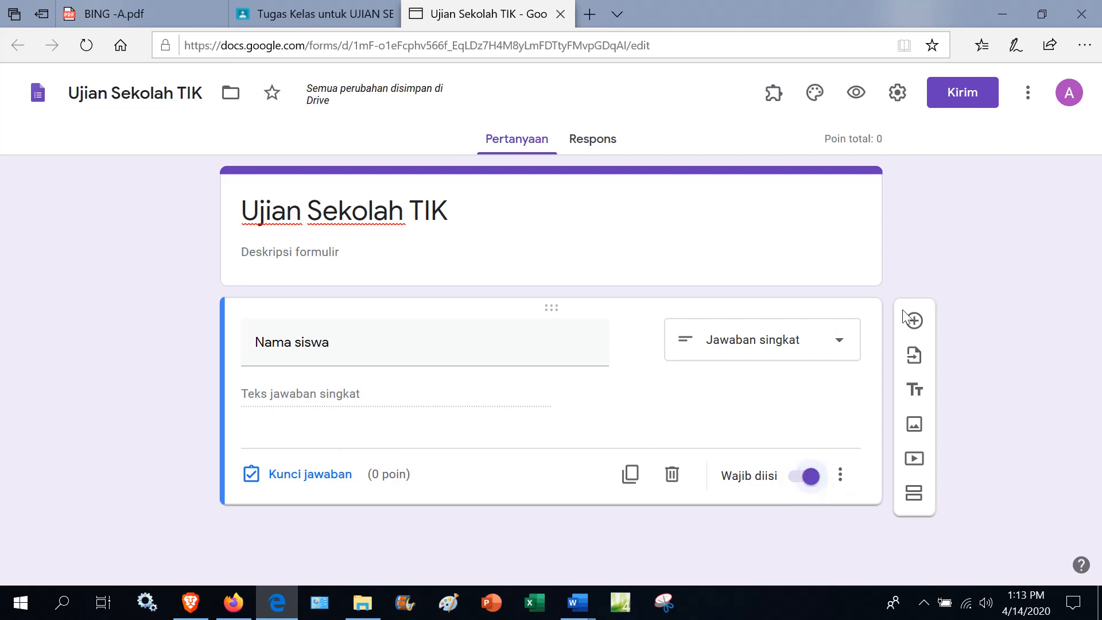
pyautogui.click(916, 324)
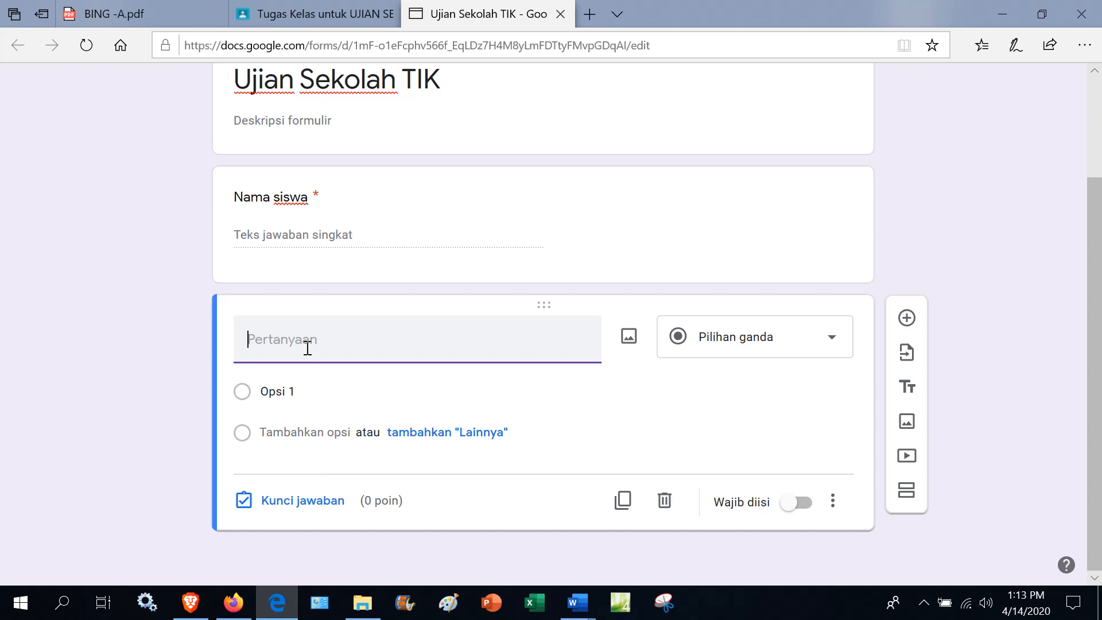
# Step: Title the question 'Kelas', make it a drop-down, and enter class options 91 to 911
pyautogui.write('Kelas')
pyautogui.click(759, 341)
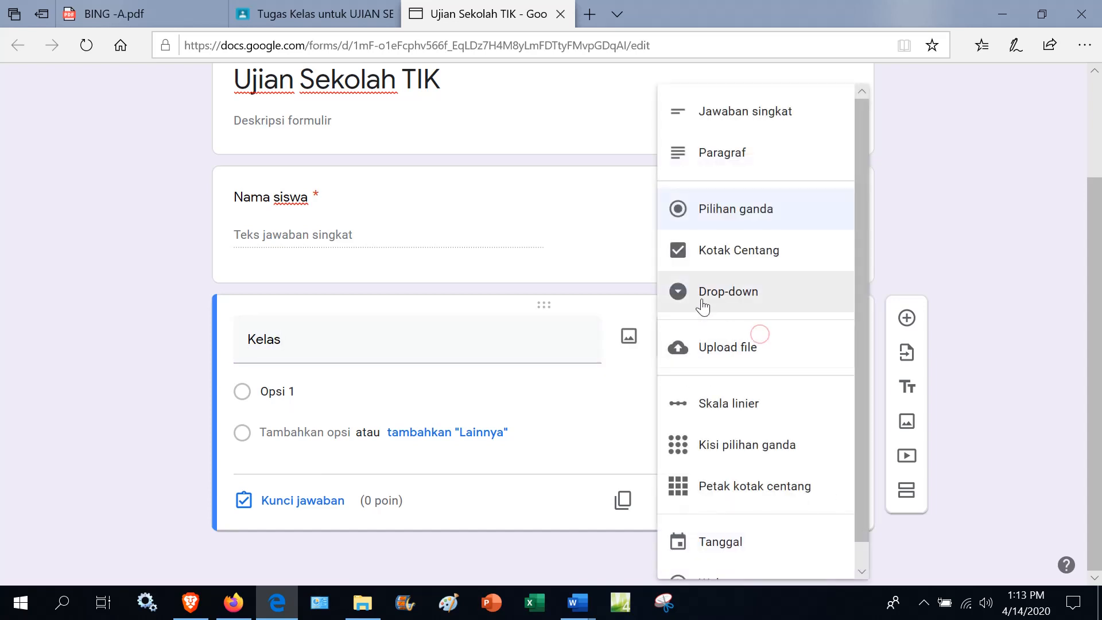
pyautogui.click(752, 296)
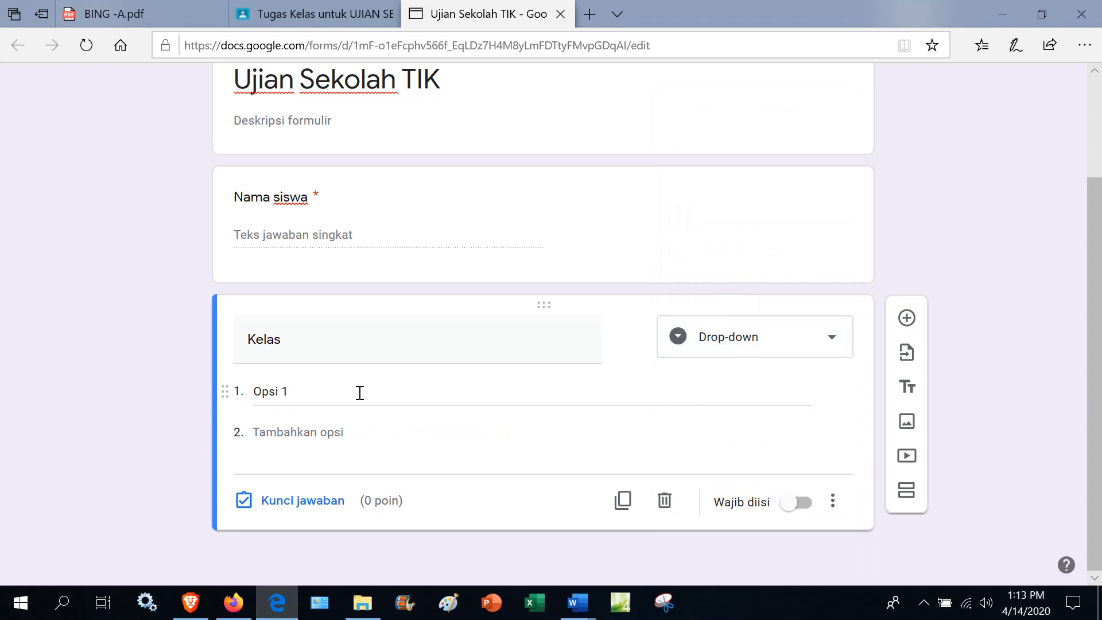
pyautogui.click(317, 395)
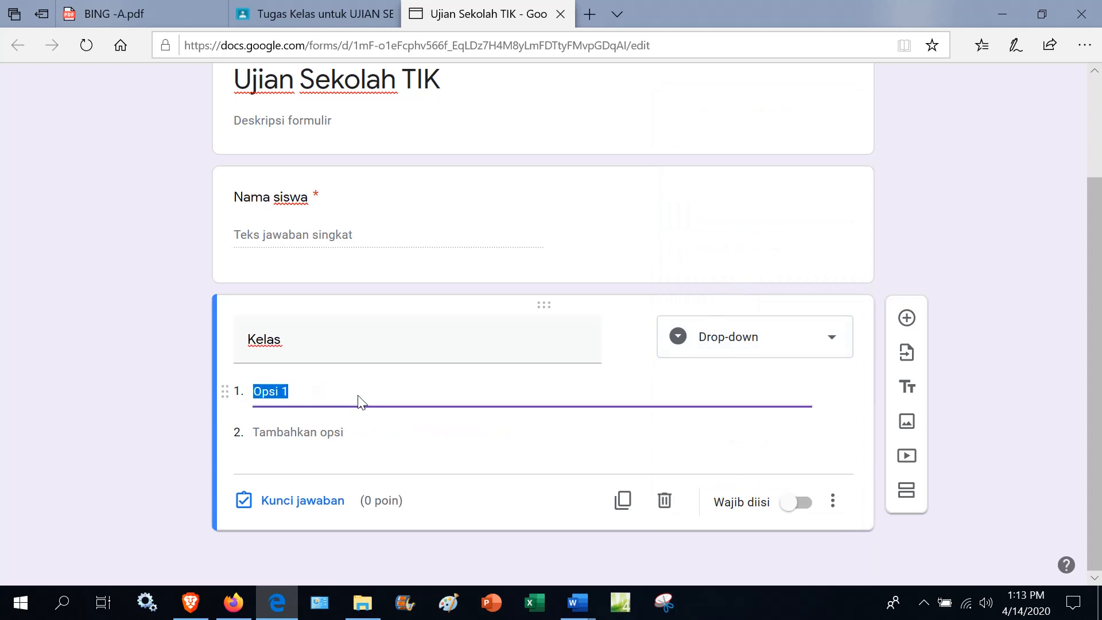
pyautogui.write('K')
pyautogui.press('Return')
pyautogui.write('92')
pyautogui.press('Return')
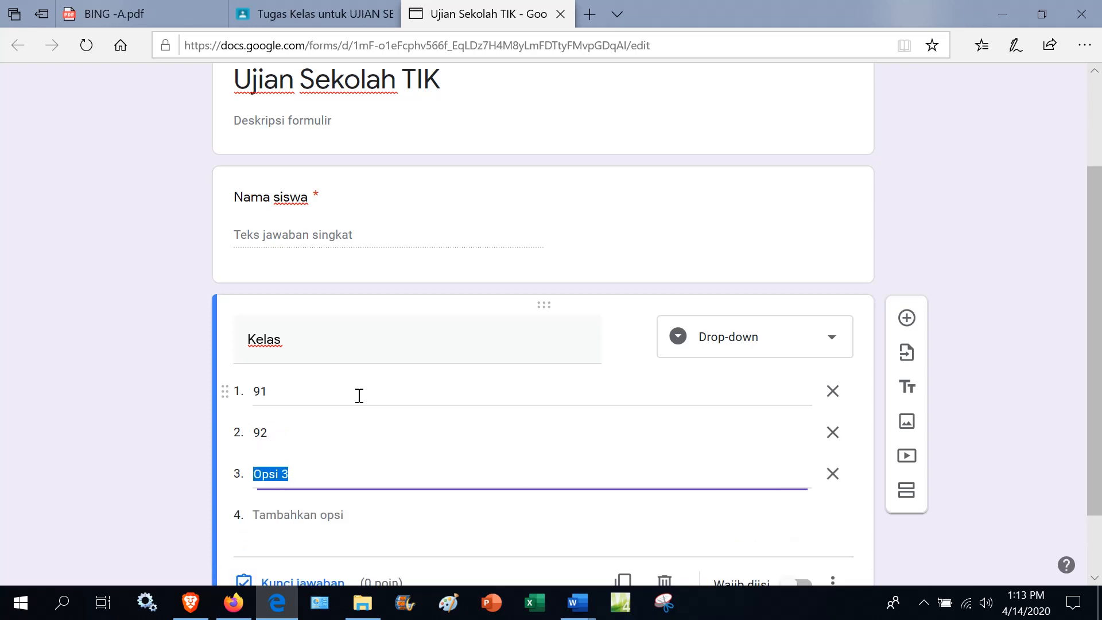
pyautogui.write('93')
pyautogui.press('Return')
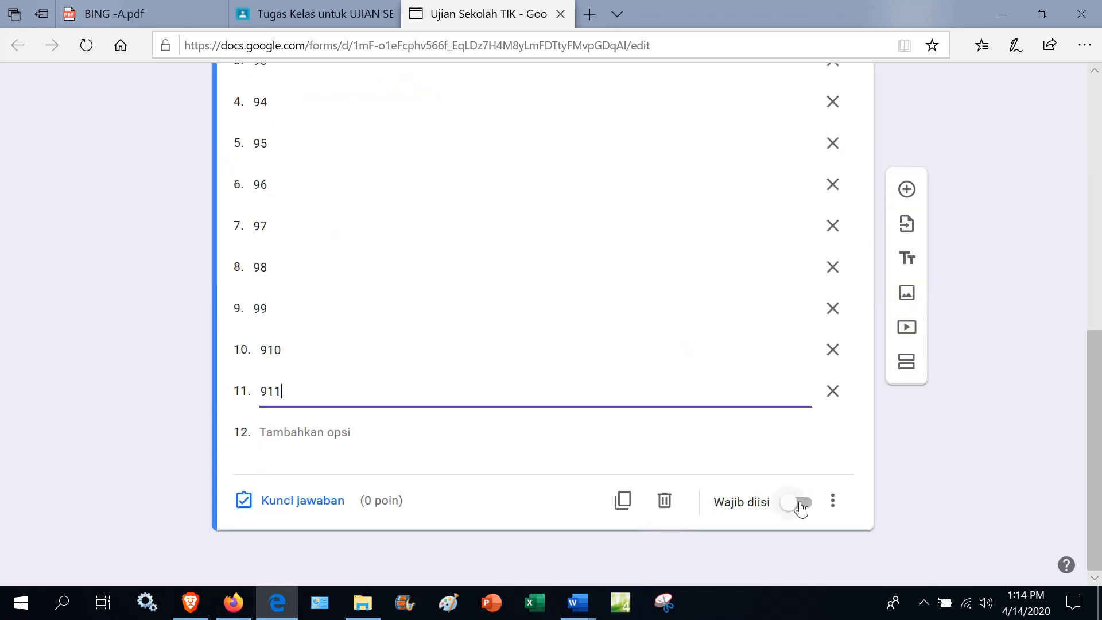
# Step: Make the Kelas question required and add a new question after it
pyautogui.click(800, 504)
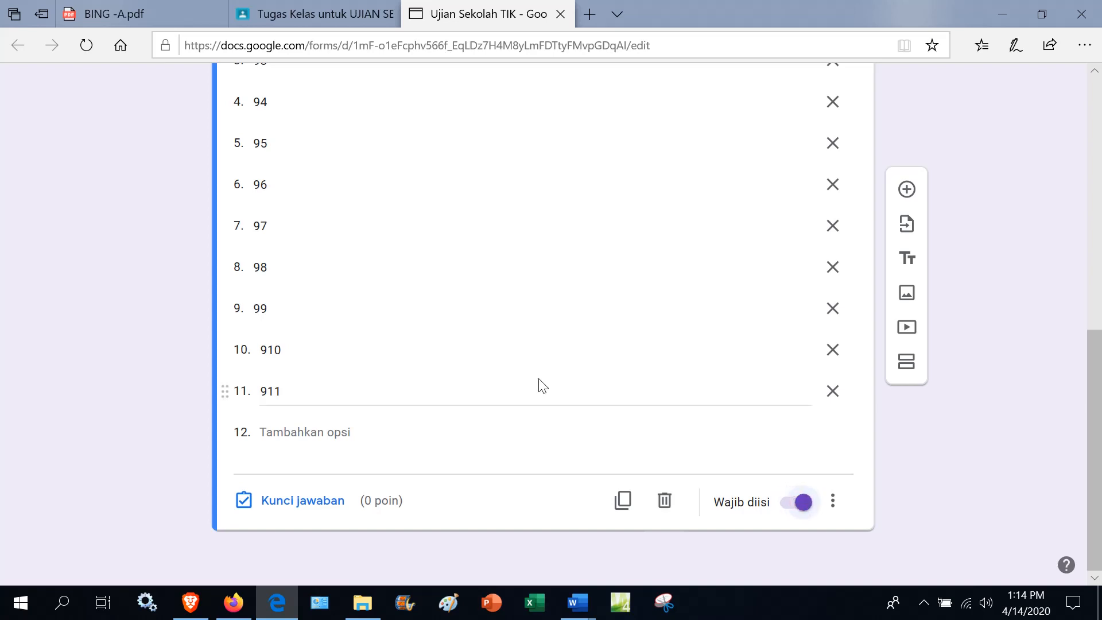
pyautogui.scroll(5, 539, 379)
pyautogui.scroll(-6, 528, 376)
pyautogui.scroll(7, 554, 387)
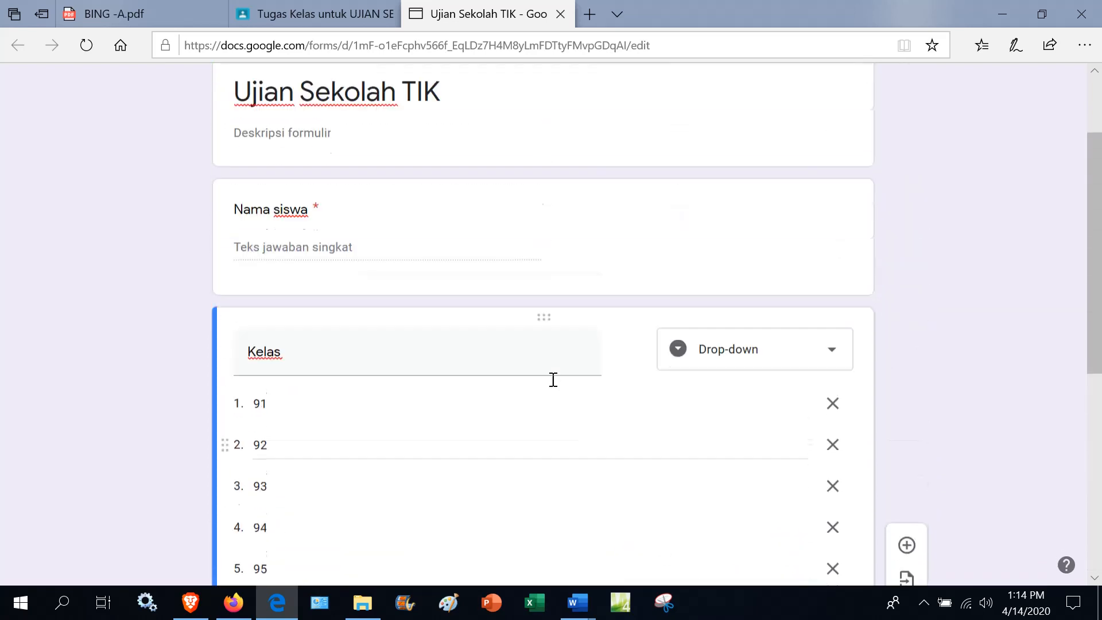
pyautogui.scroll(-2, 552, 381)
pyautogui.scroll(-6, 548, 384)
pyautogui.scroll(4, 531, 376)
pyautogui.scroll(-4, 614, 369)
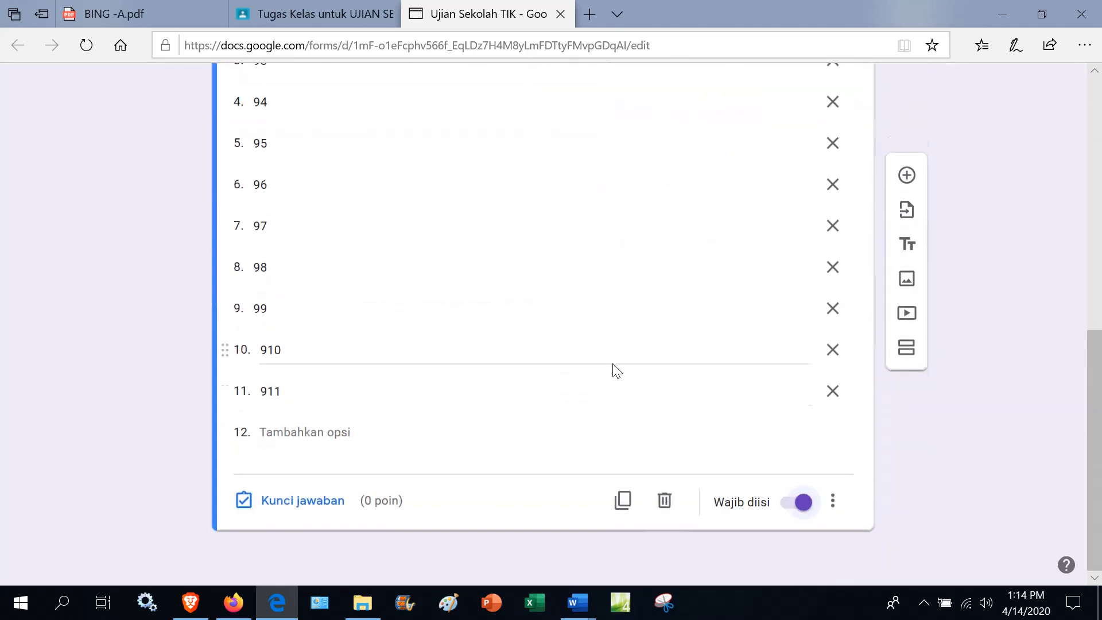
pyautogui.click(907, 190)
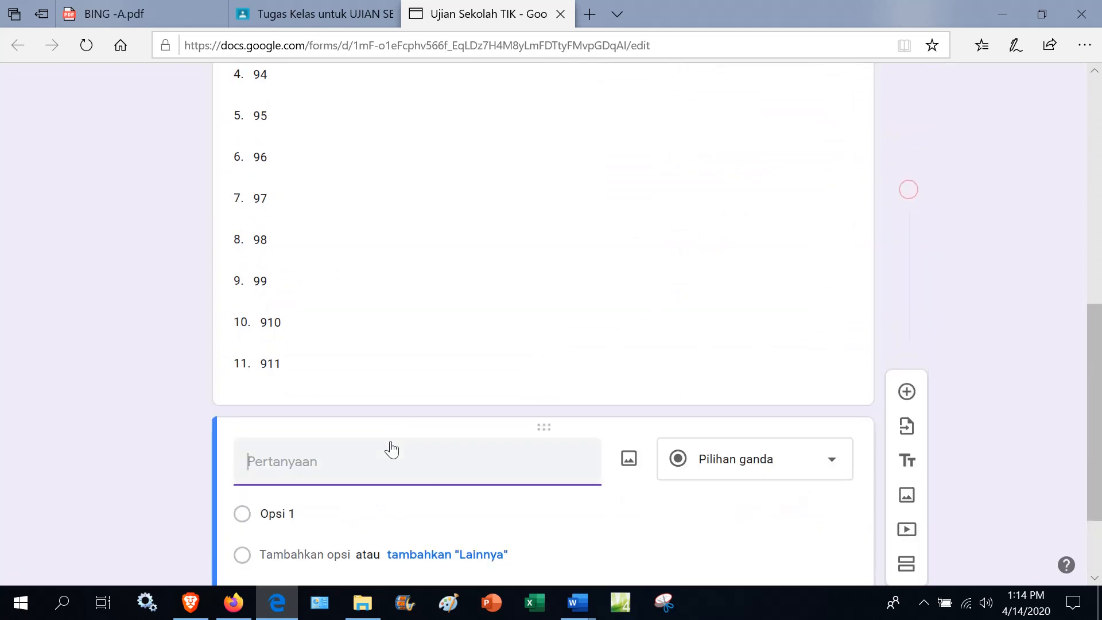
# Step: Create a required short-answer question titled 'Token soal'
pyautogui.write('Token soal')
pyautogui.scroll(-2, 424, 453)
pyautogui.click(738, 340)
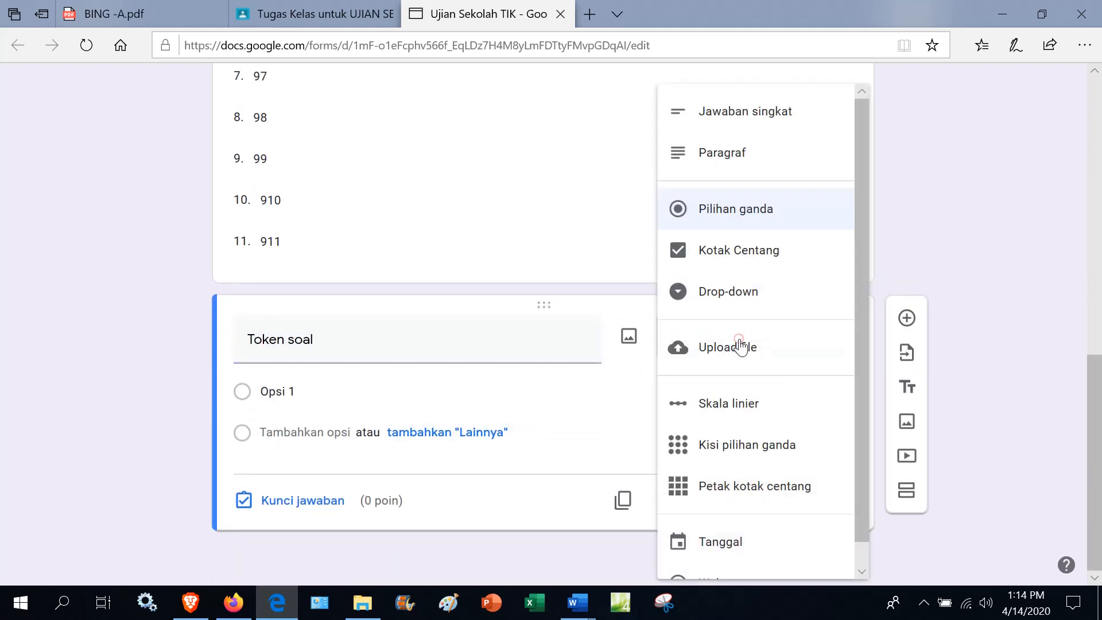
pyautogui.click(728, 119)
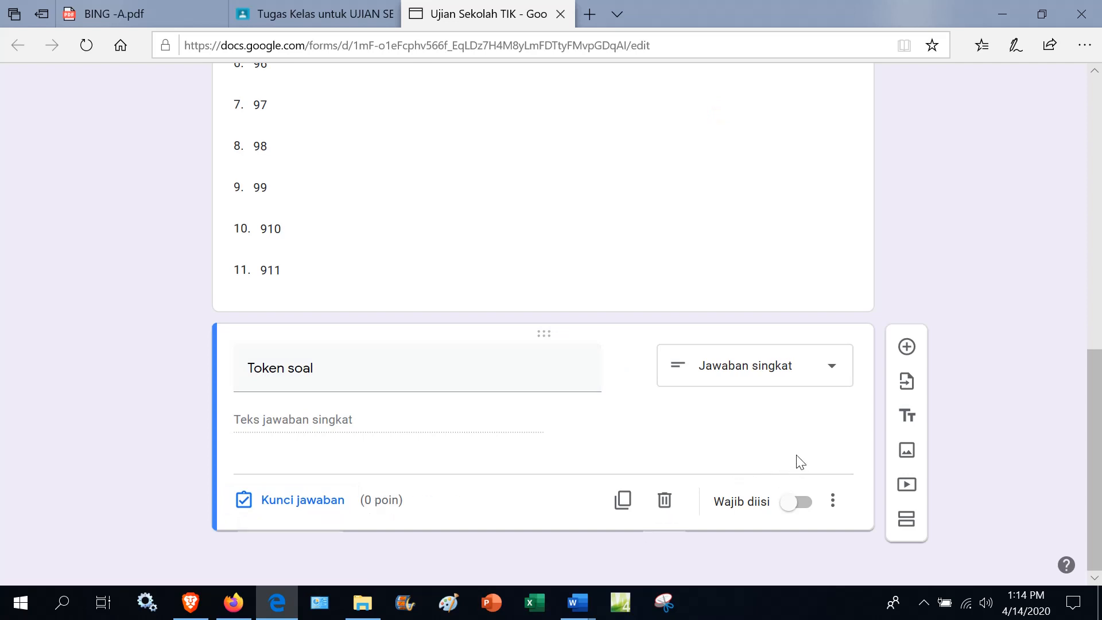
pyautogui.click(801, 503)
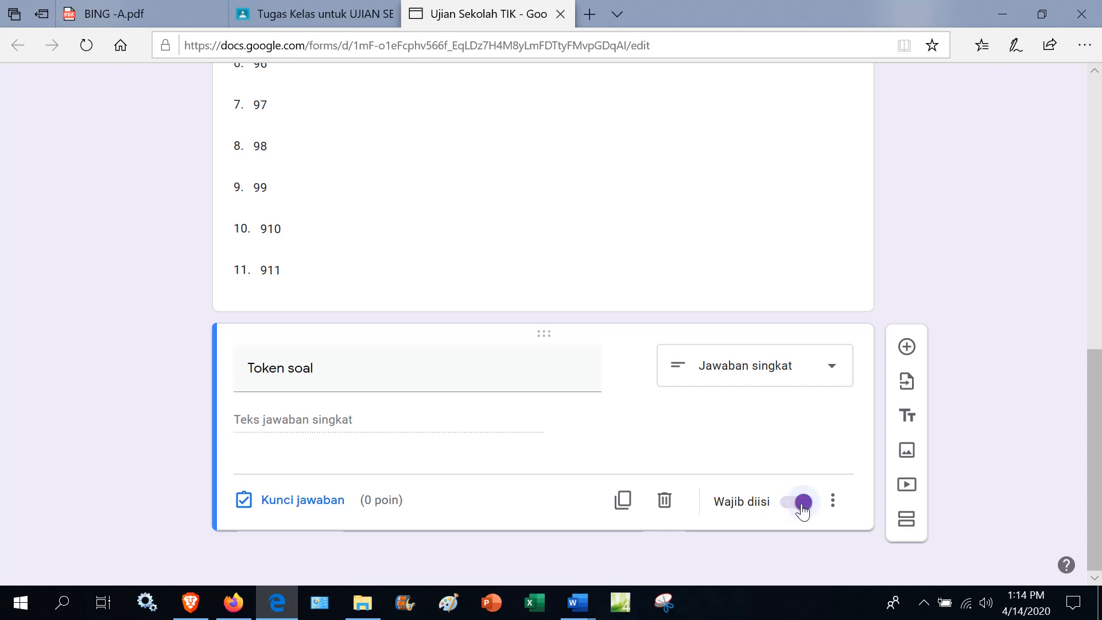
# Step: Add Text > Contains validation with the exam token and error 'Maaf token anda salah!'
pyautogui.click(833, 505)
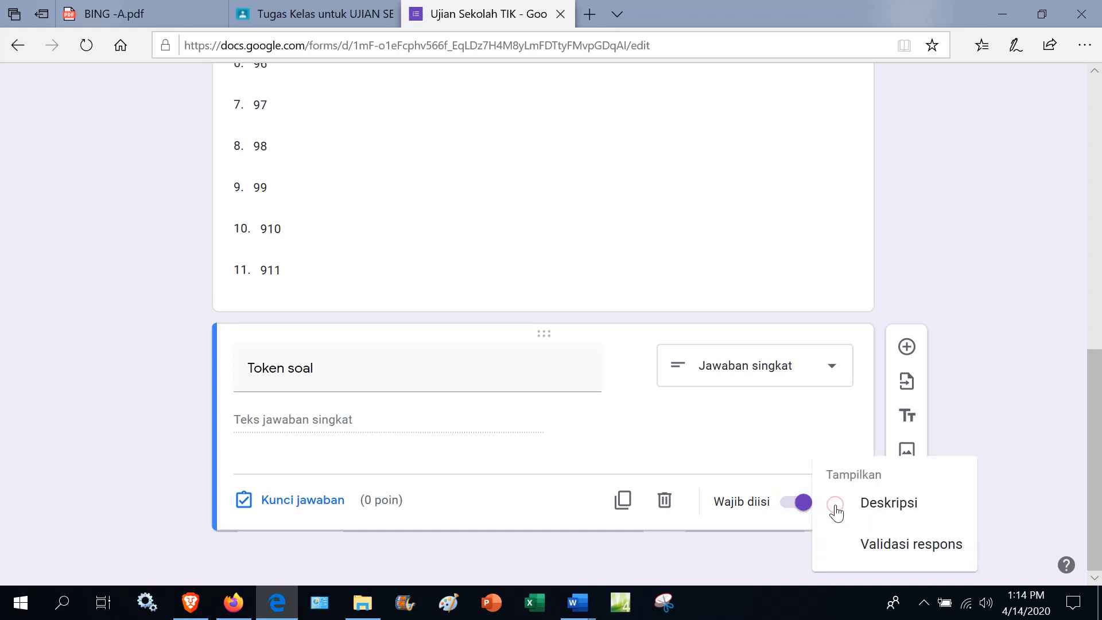
pyautogui.click(910, 545)
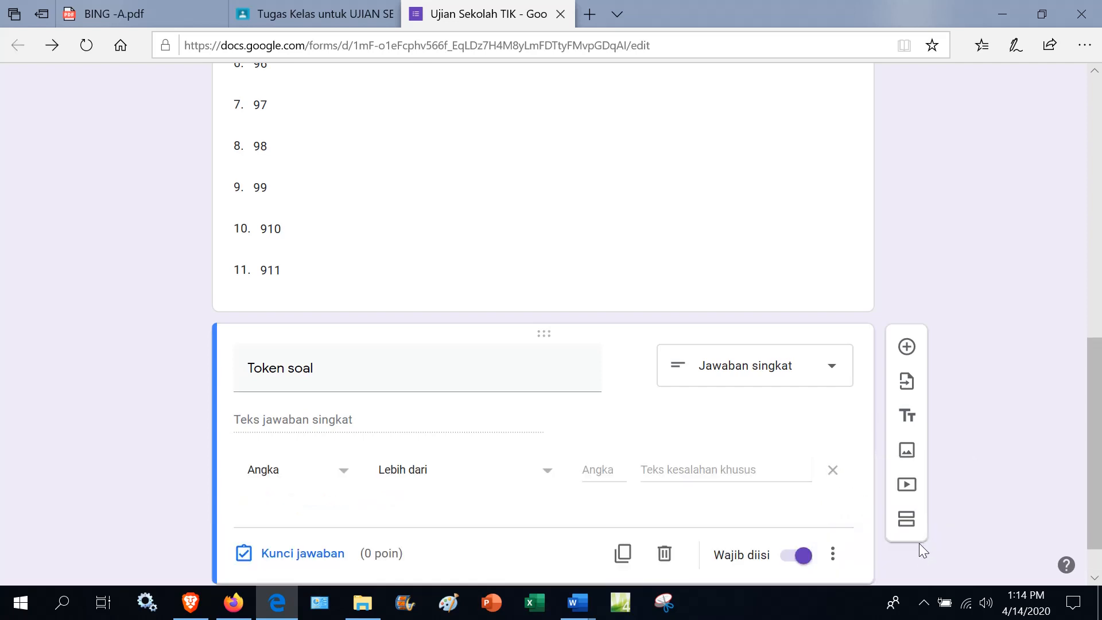
pyautogui.click(343, 419)
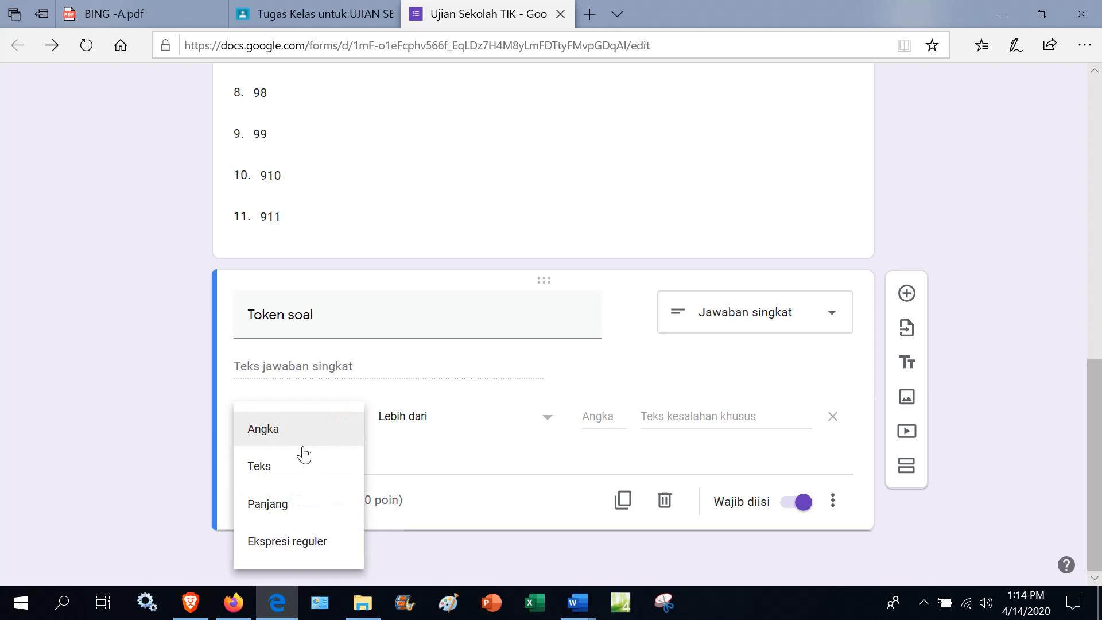
pyautogui.click(275, 467)
pyautogui.click(459, 424)
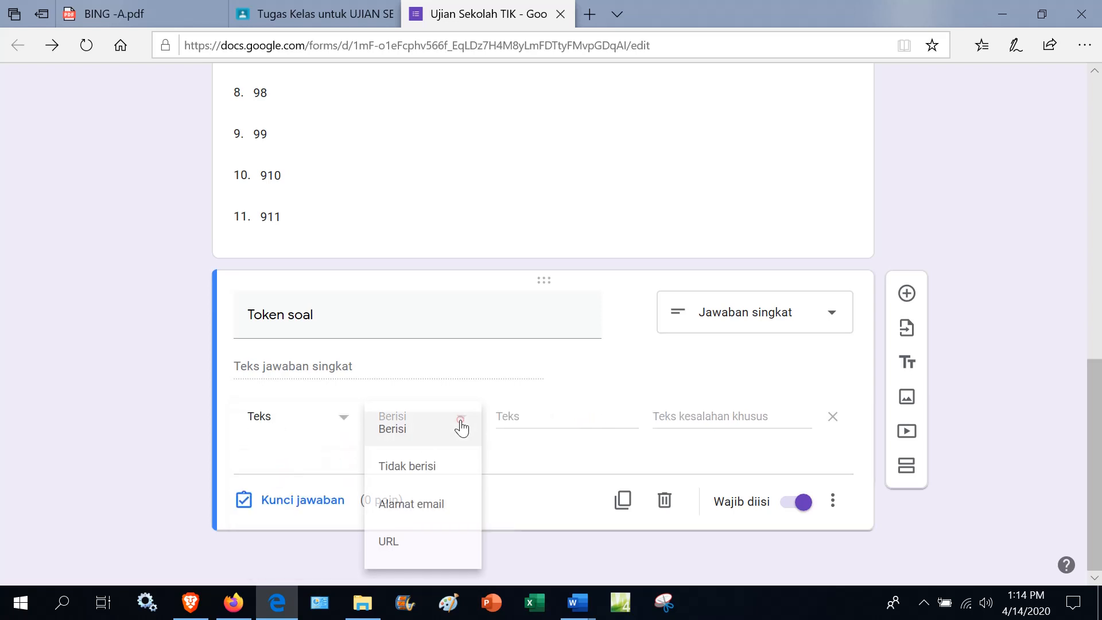
pyautogui.click(394, 438)
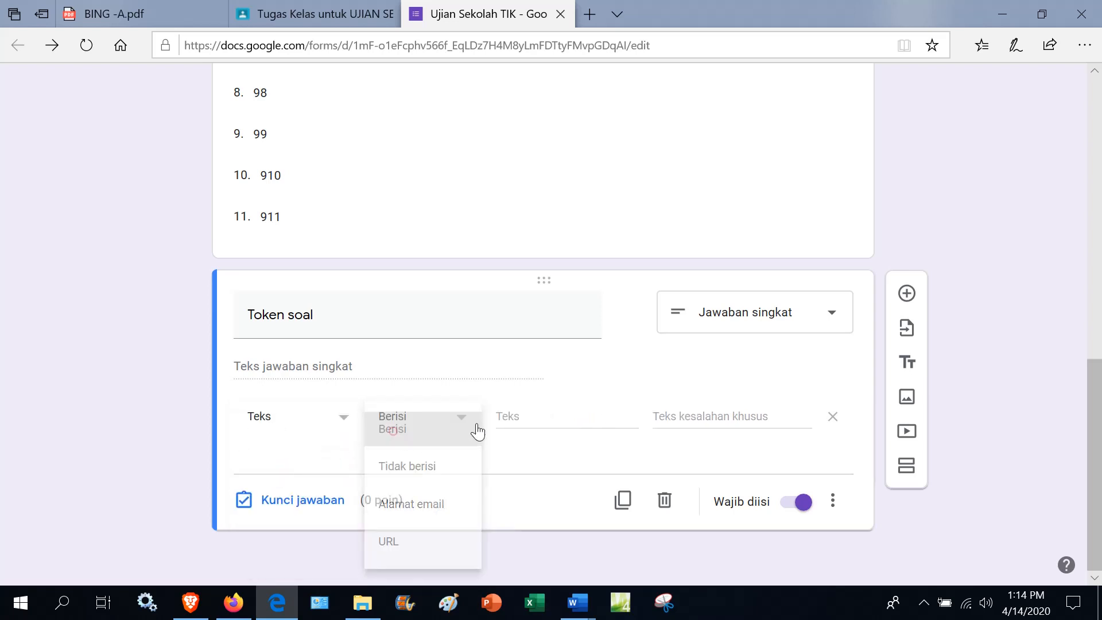
pyautogui.click(525, 415)
pyautogui.write('123abc')
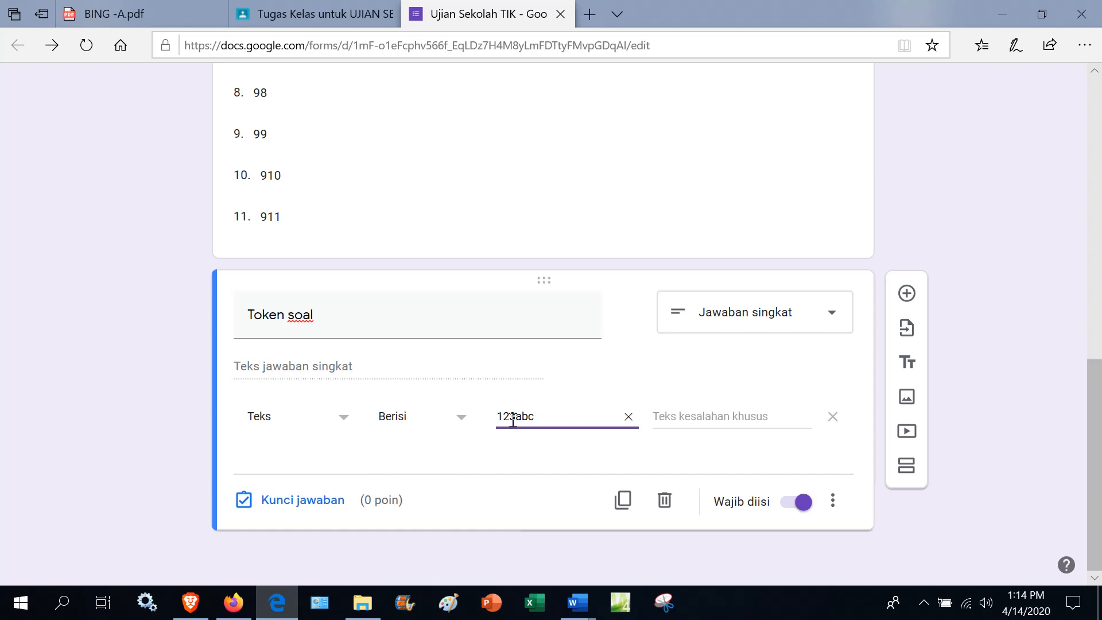
pyautogui.click(665, 418)
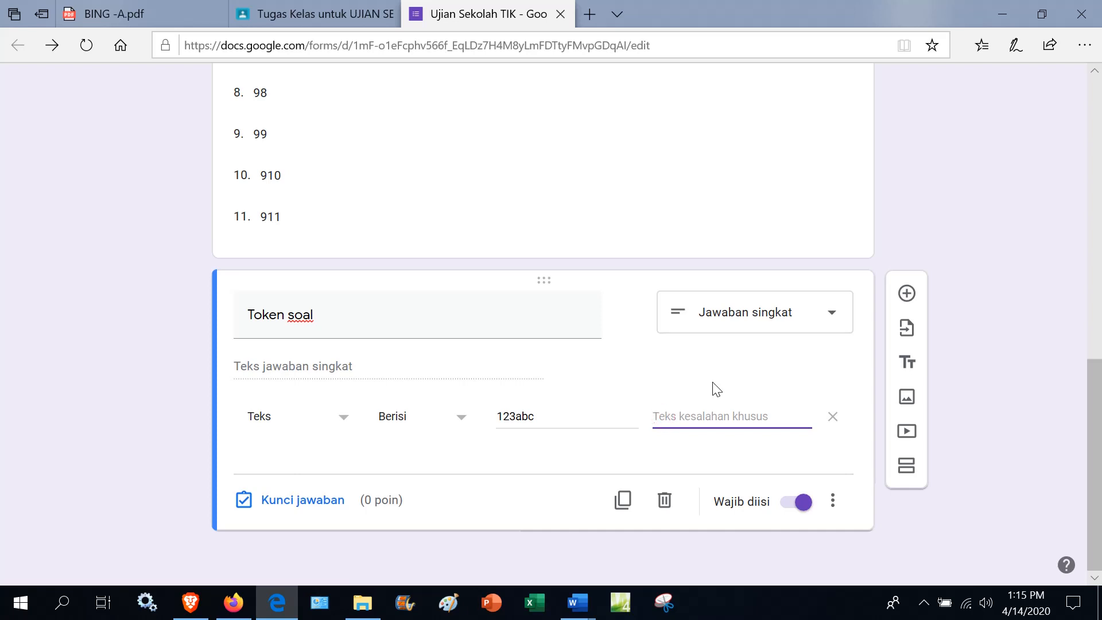
pyautogui.write('Maaf token anda salah!')
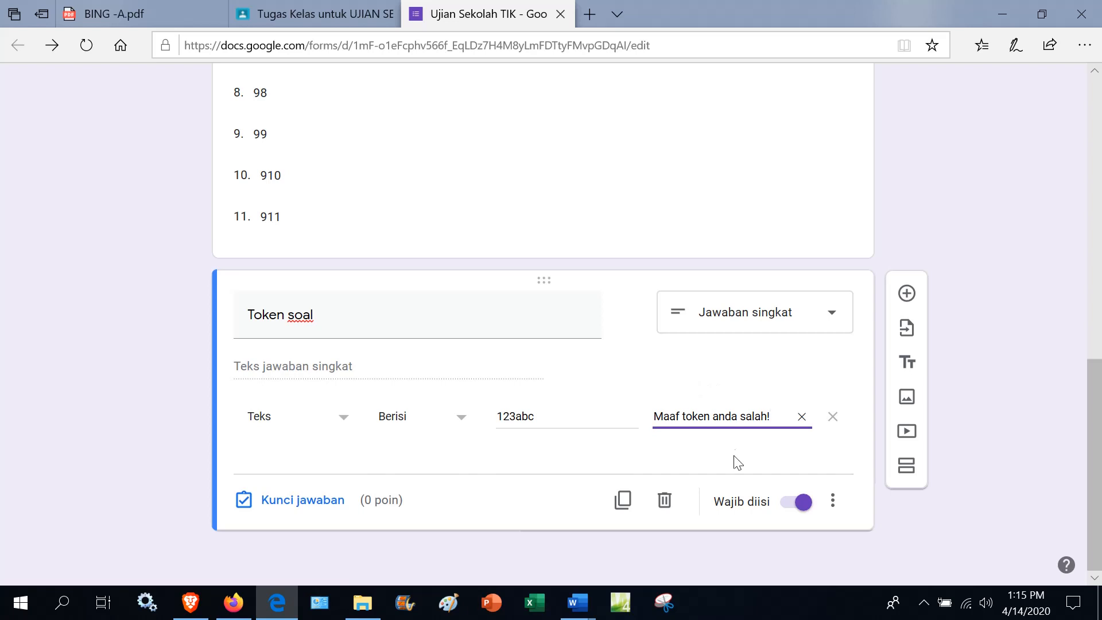
# Step: Add a new section named 'Soal Pilihan Ganda' and insert a blank question into it
pyautogui.click(911, 474)
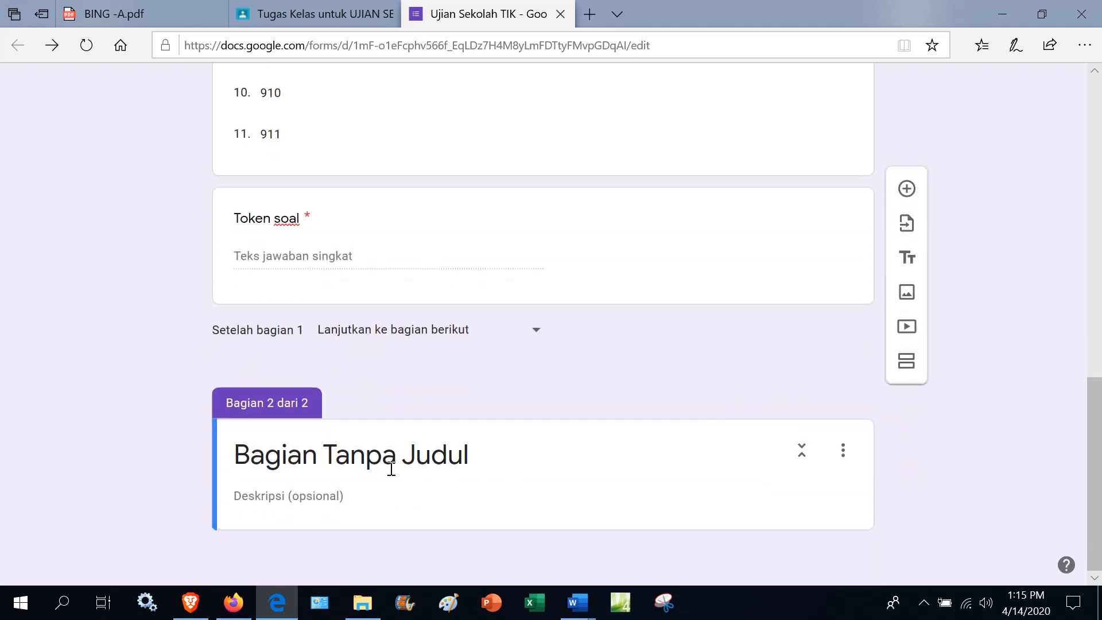
pyautogui.click(354, 457)
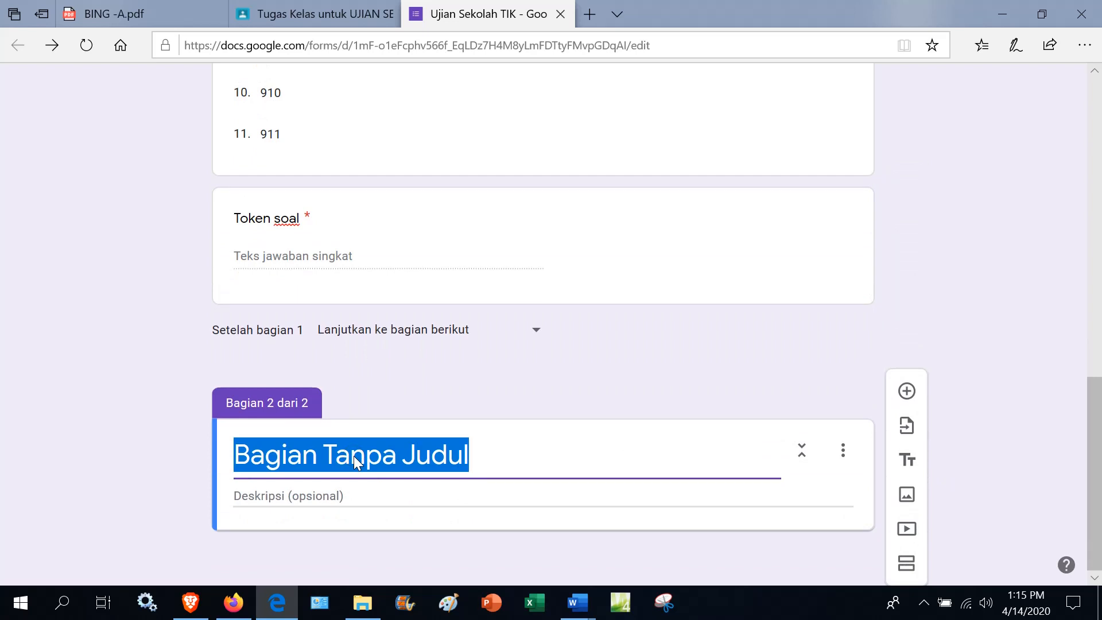
pyautogui.write('Soal ')
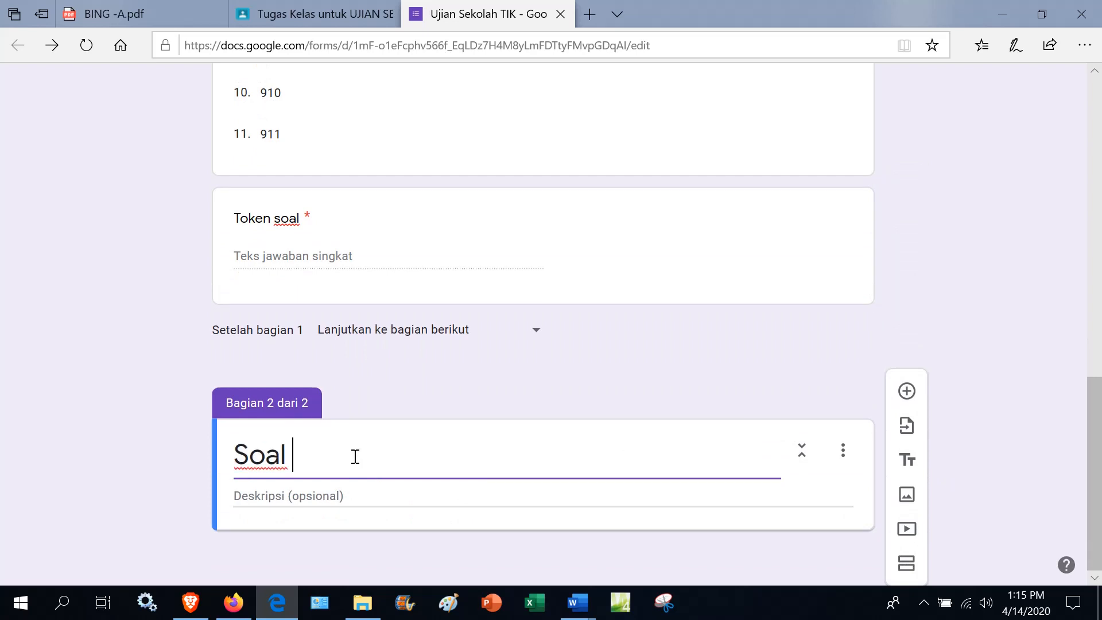
pyautogui.write('Pilihan Gan')
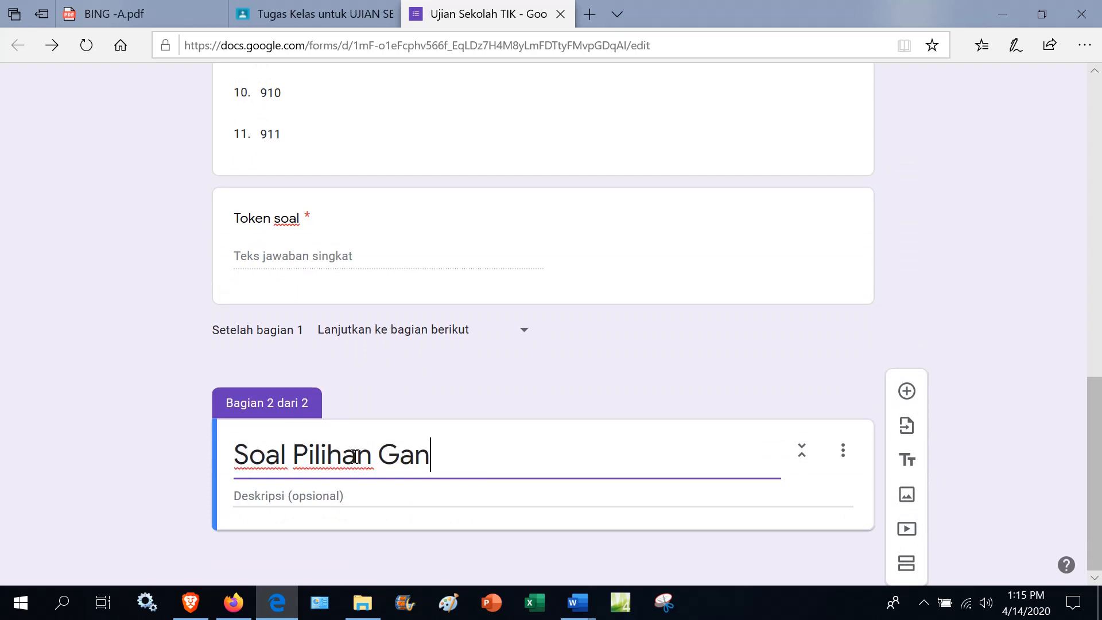
pyautogui.write('da')
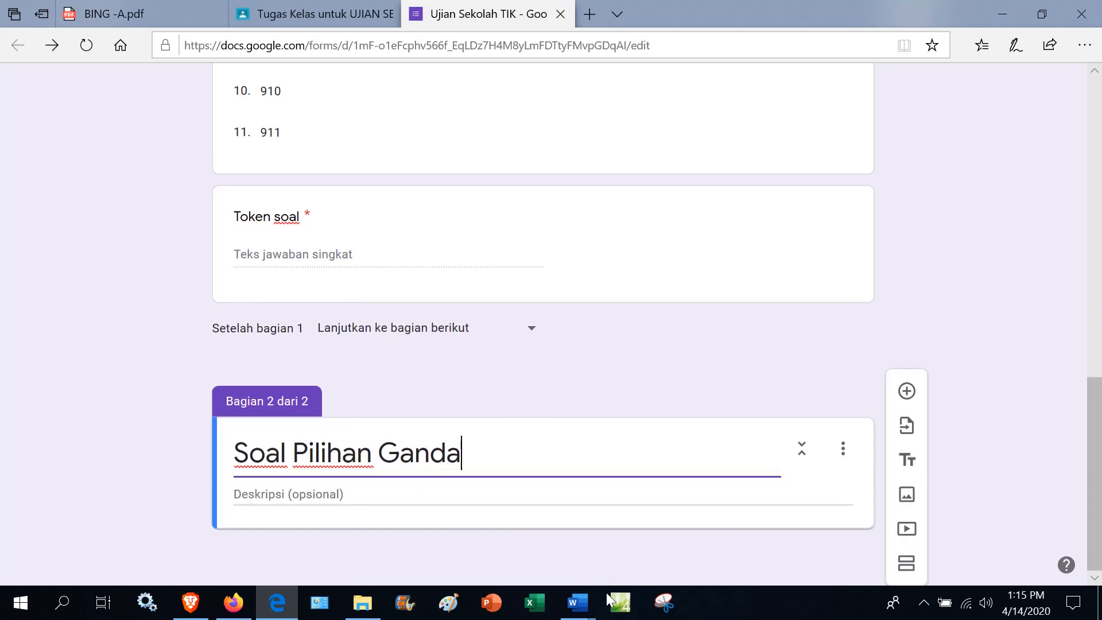
pyautogui.click(907, 392)
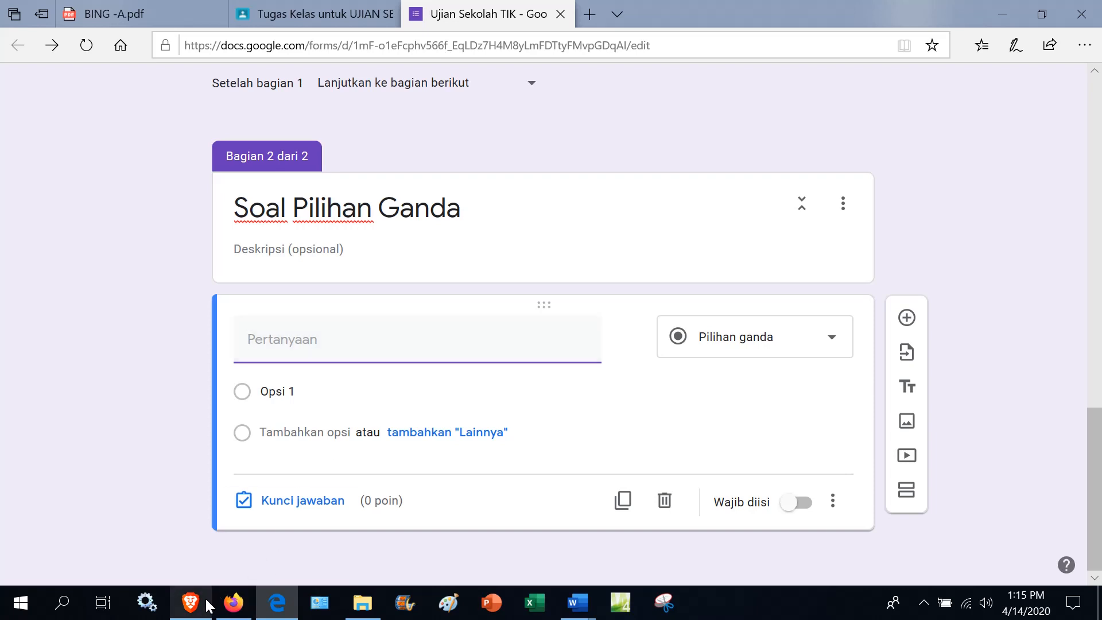
# Step: Scroll BING -A.pdf to question 3's toilet notice and bring up Windows search
pyautogui.click(153, 15)
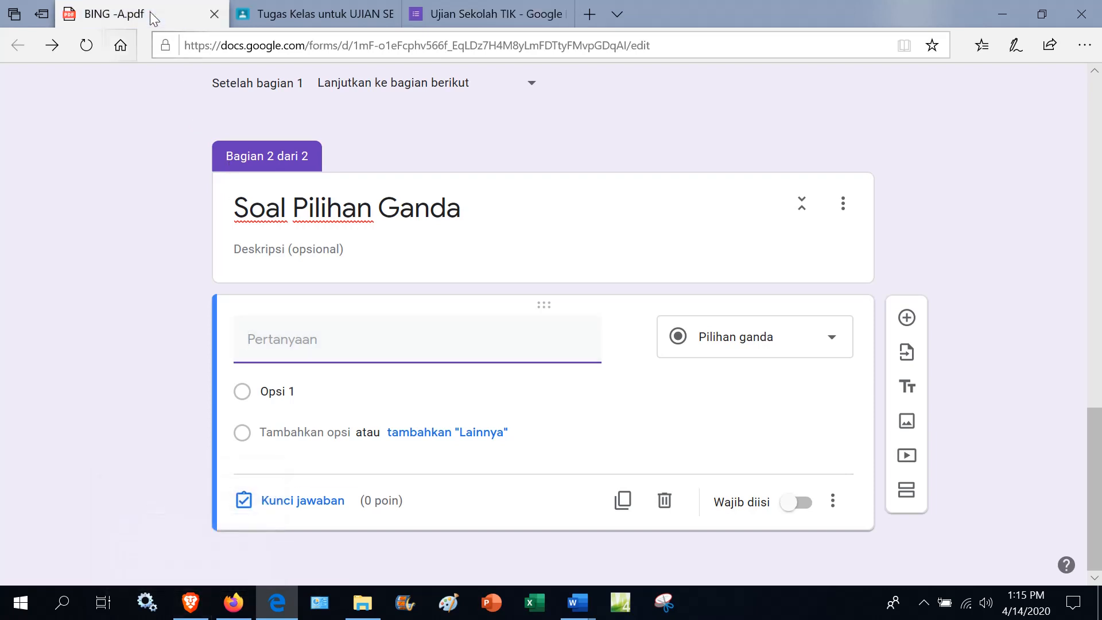
pyautogui.scroll(-2, 365, 312)
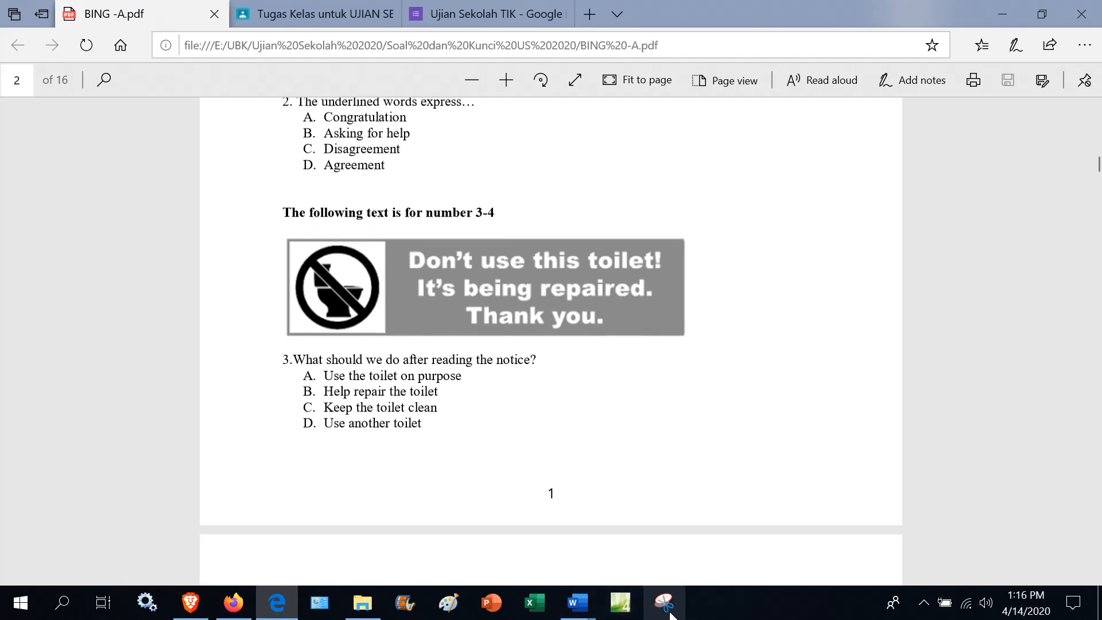
pyautogui.click(66, 611)
# Step: Launch Snipping Tool and capture the toilet notice image from the PDF
pyautogui.write('sni')
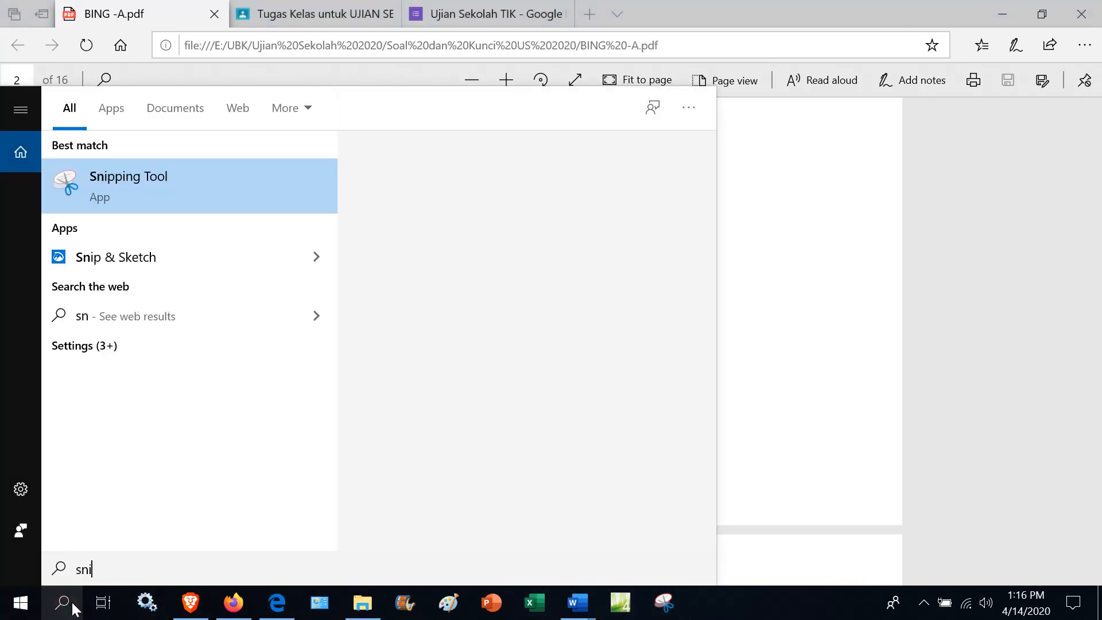
pyautogui.write('ping')
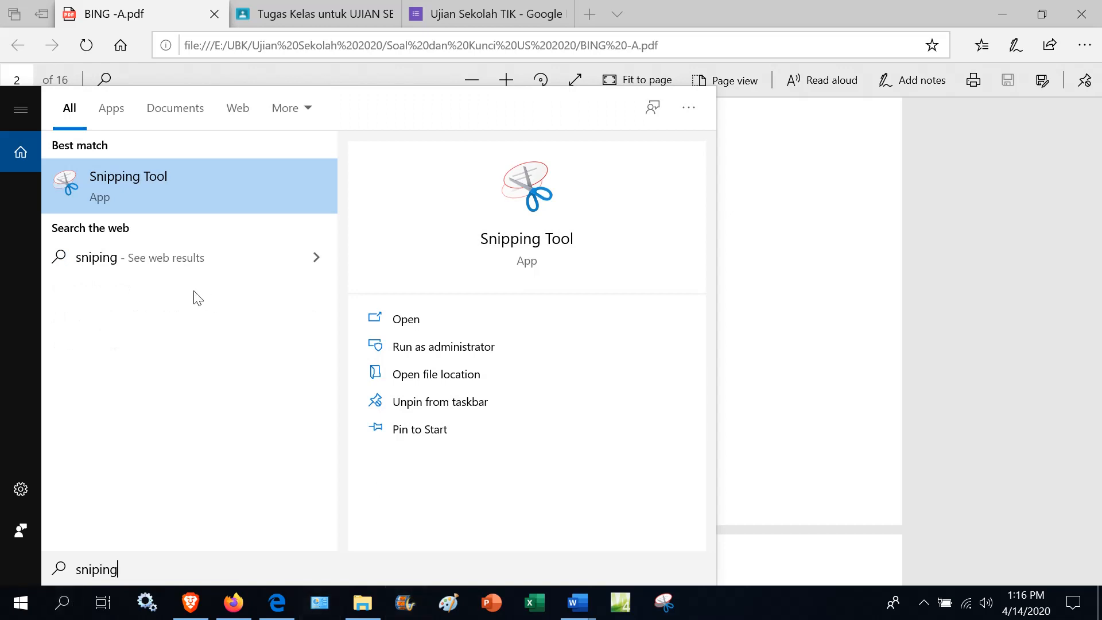
pyautogui.click(139, 176)
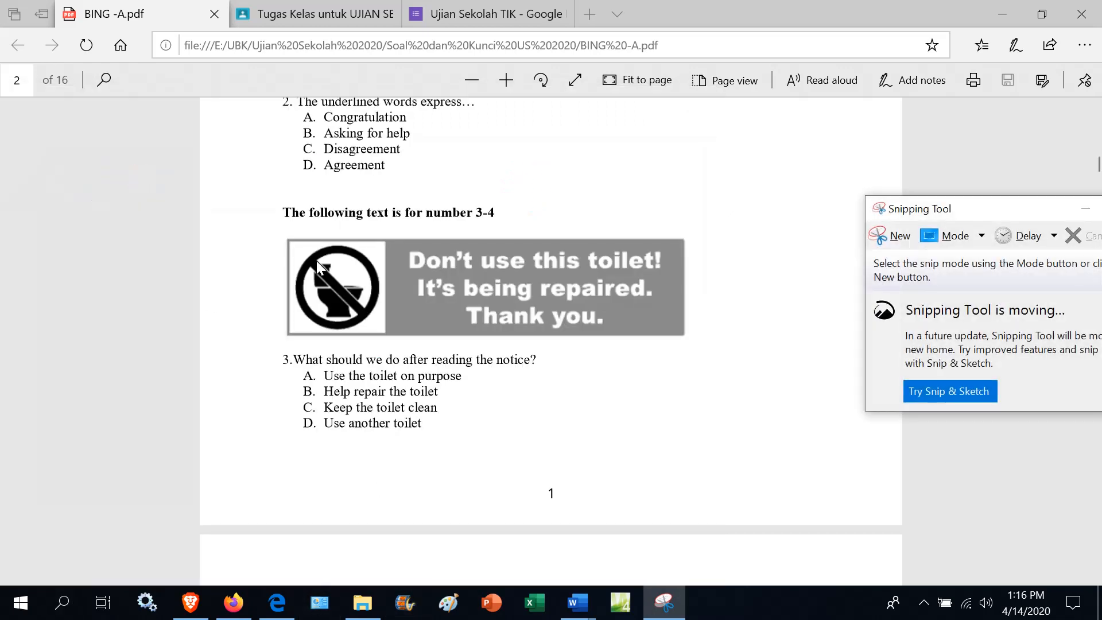
pyautogui.click(905, 242)
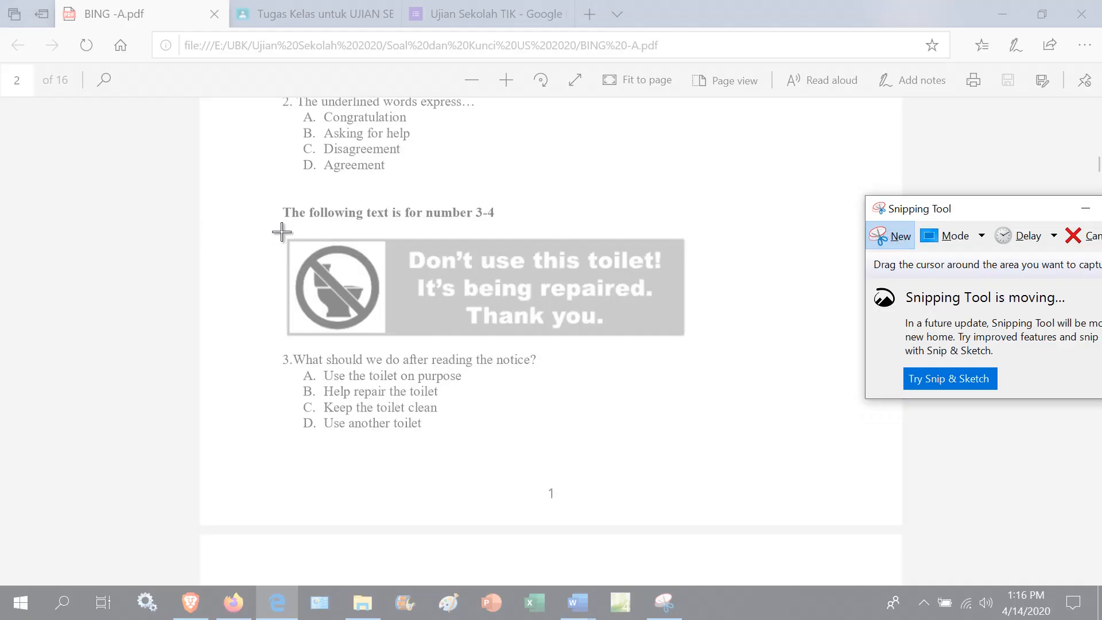
pyautogui.moveTo(283, 234); pyautogui.dragTo(689, 341)
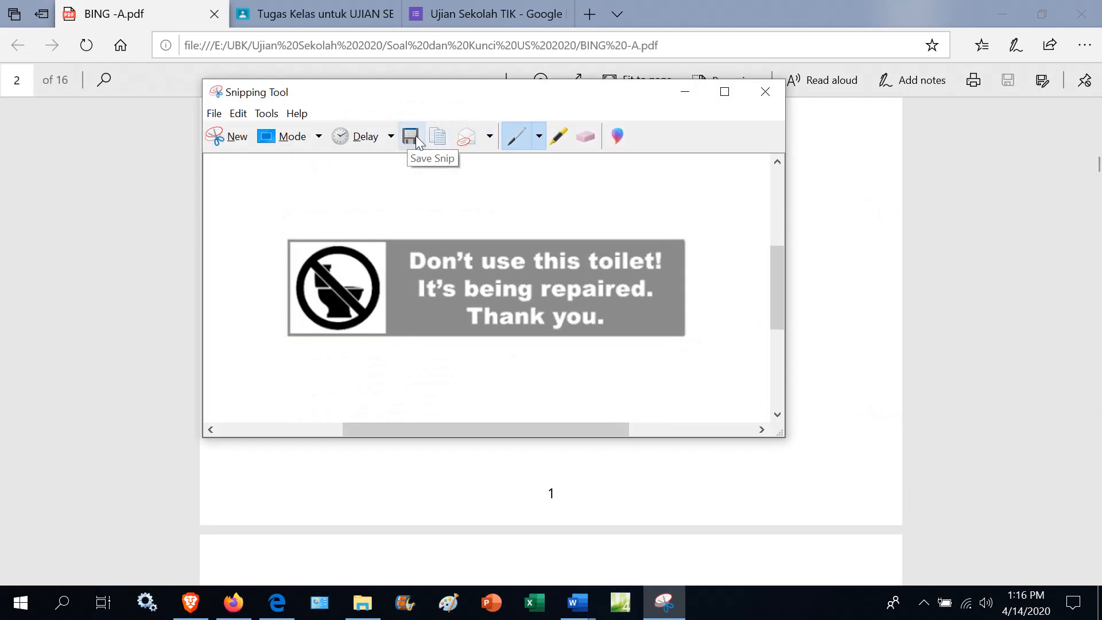
# Step: Save the snip as 'soal 1' in the Pictures folder and return to the exam PDF
pyautogui.click(411, 140)
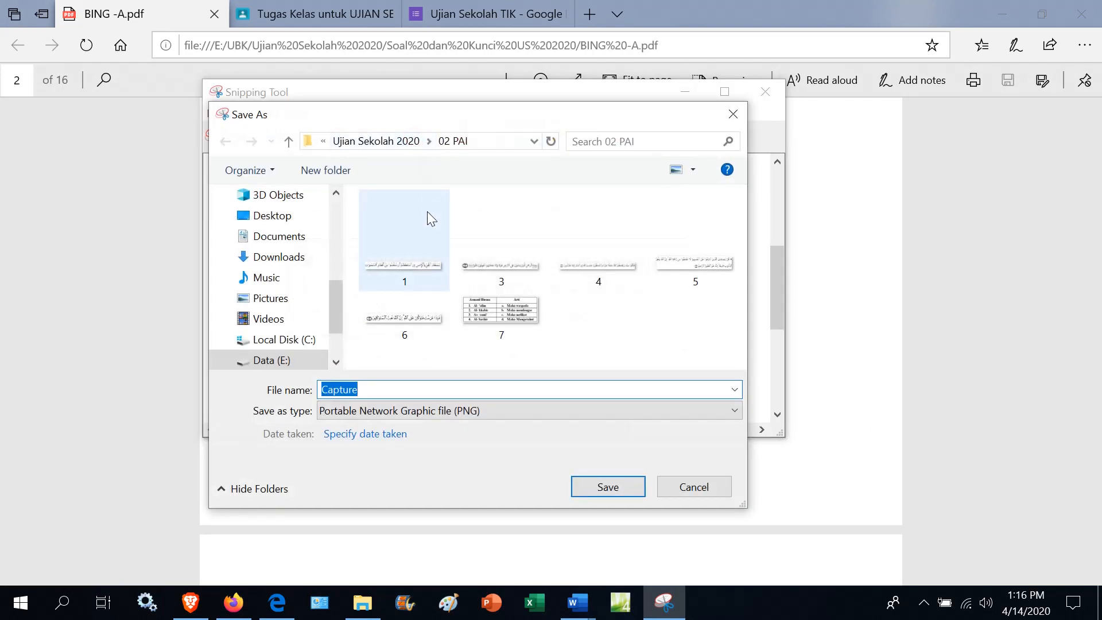
pyautogui.write('1')
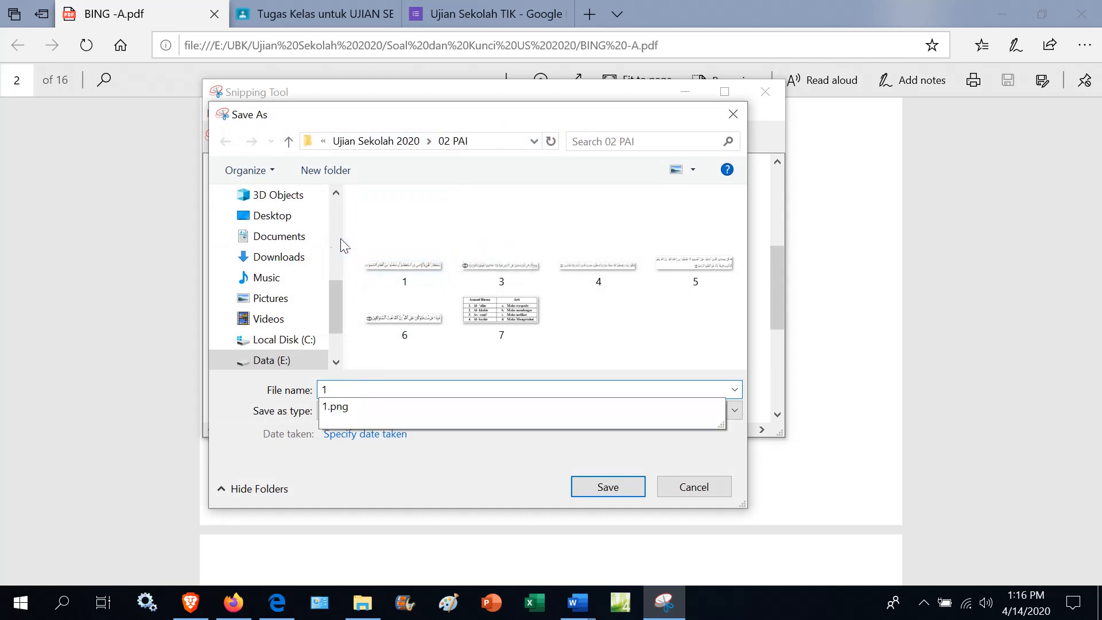
pyautogui.click(281, 300)
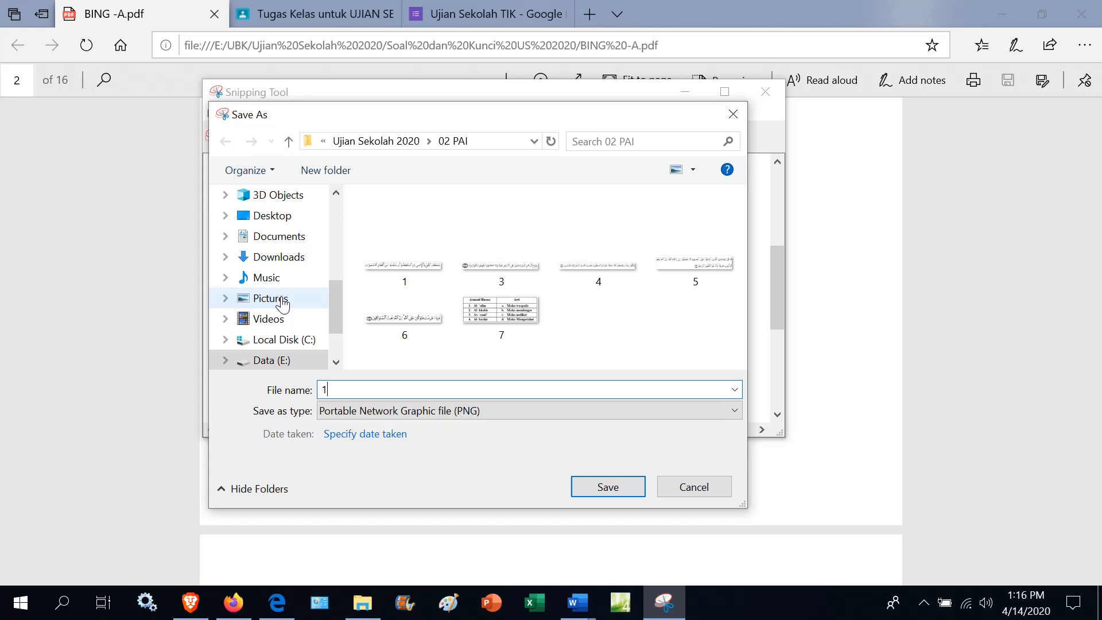
pyautogui.doubleClick(347, 394)
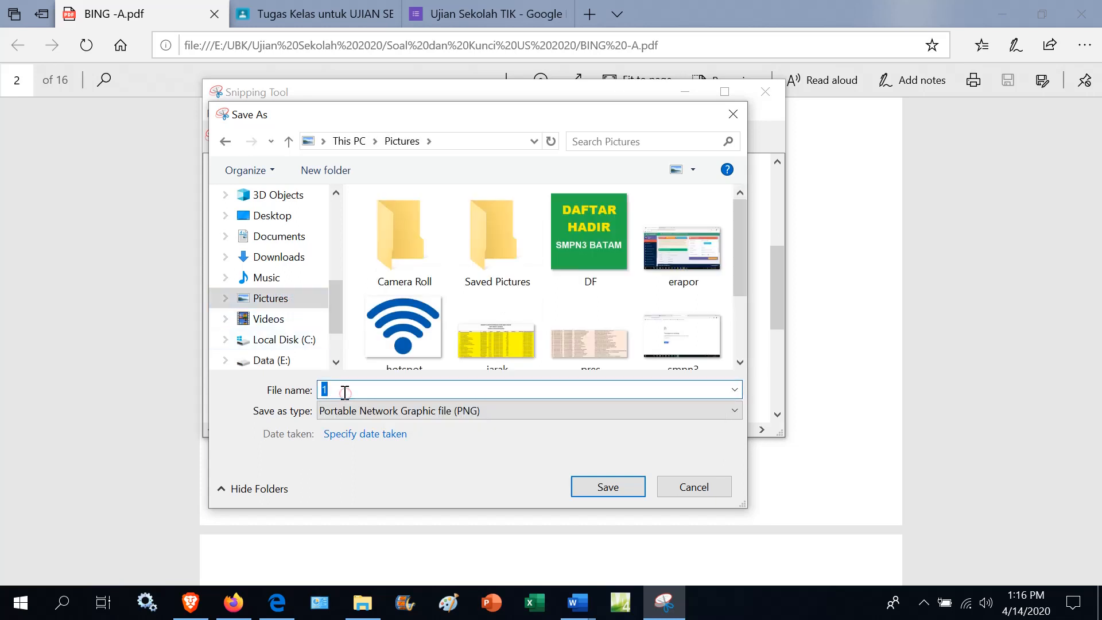
pyautogui.write('soal')
pyautogui.click(618, 487)
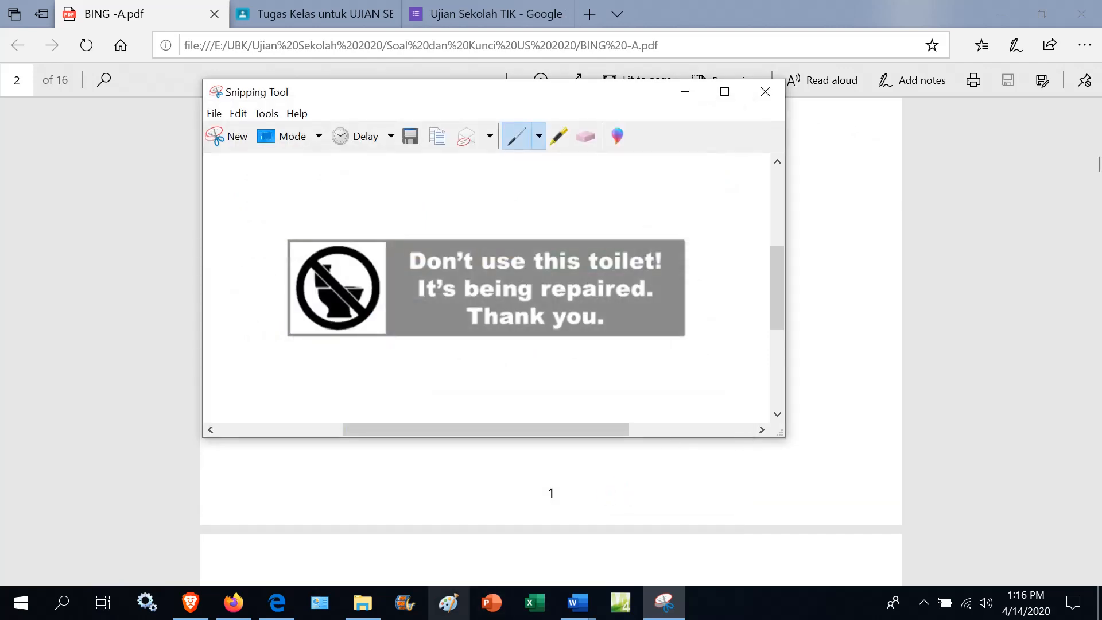
pyautogui.click(281, 608)
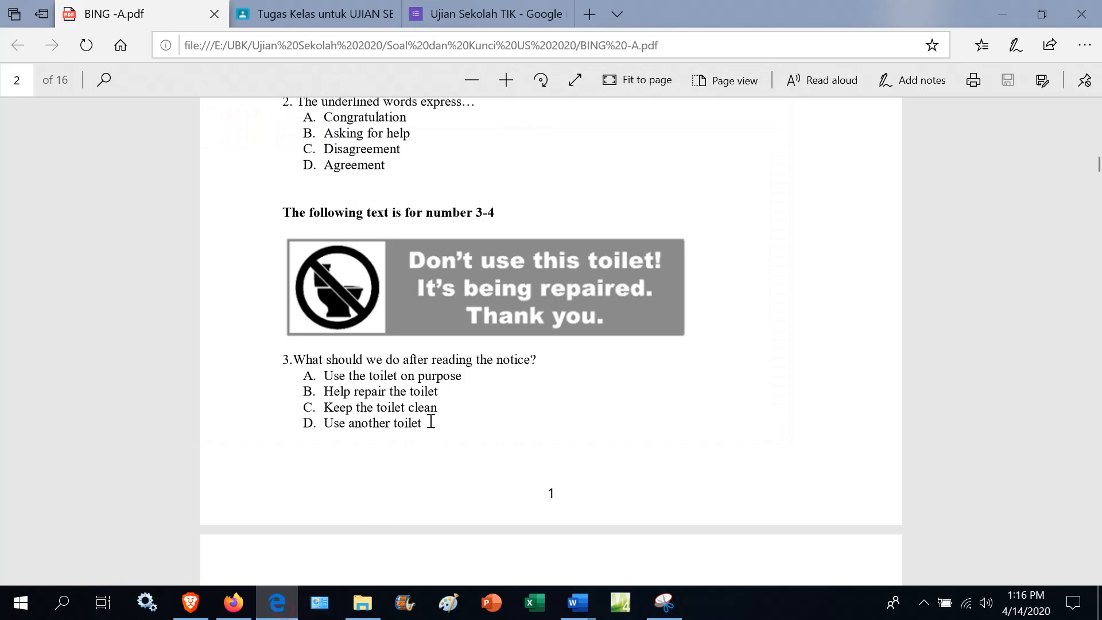
# Step: Upload the 'soal 1' image from Pictures into the multiple-choice question and shrink it
pyautogui.click(487, 14)
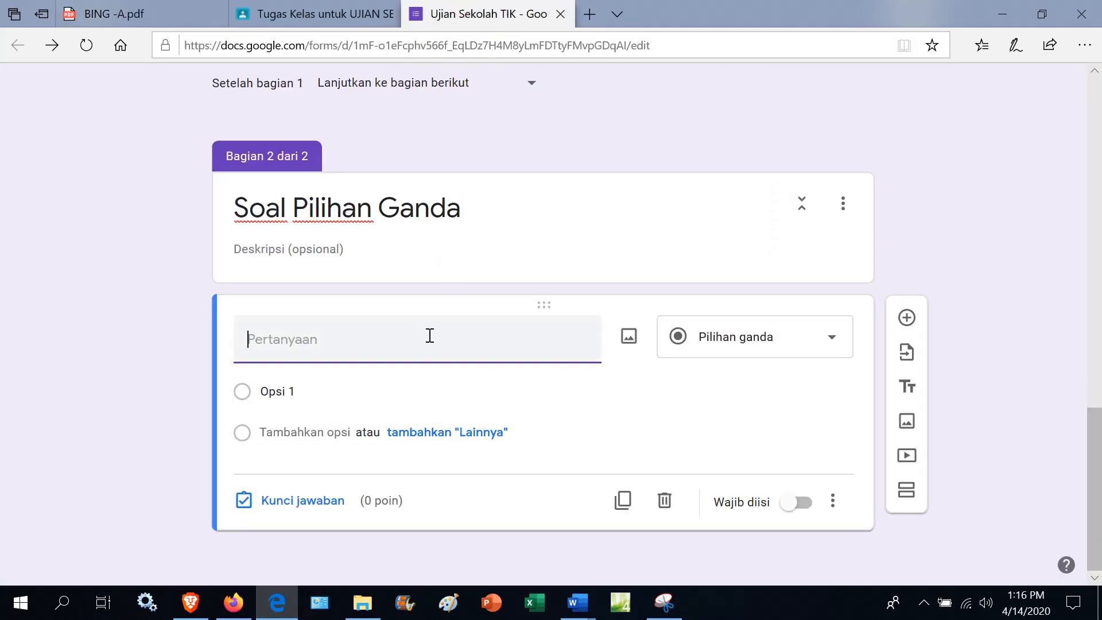
pyautogui.click(629, 337)
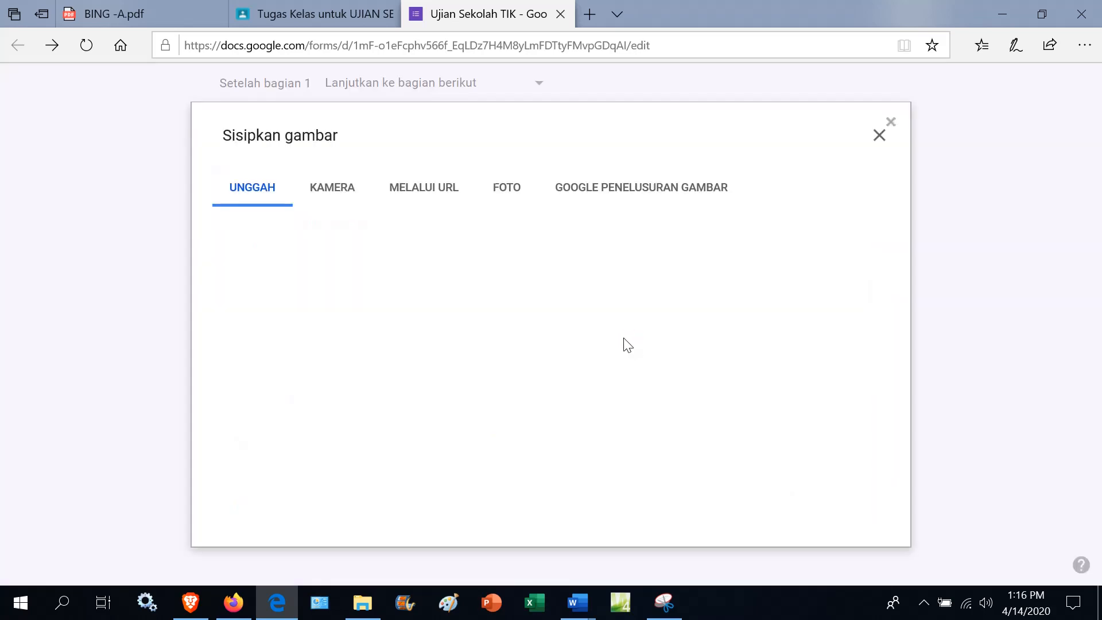
pyautogui.click(377, 613)
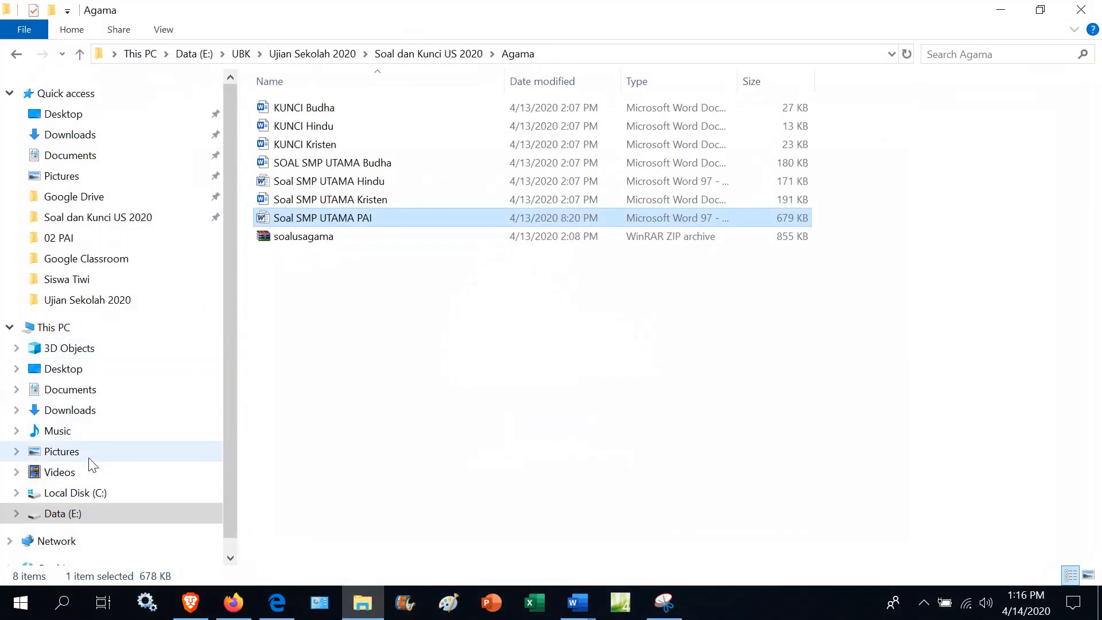
pyautogui.click(92, 453)
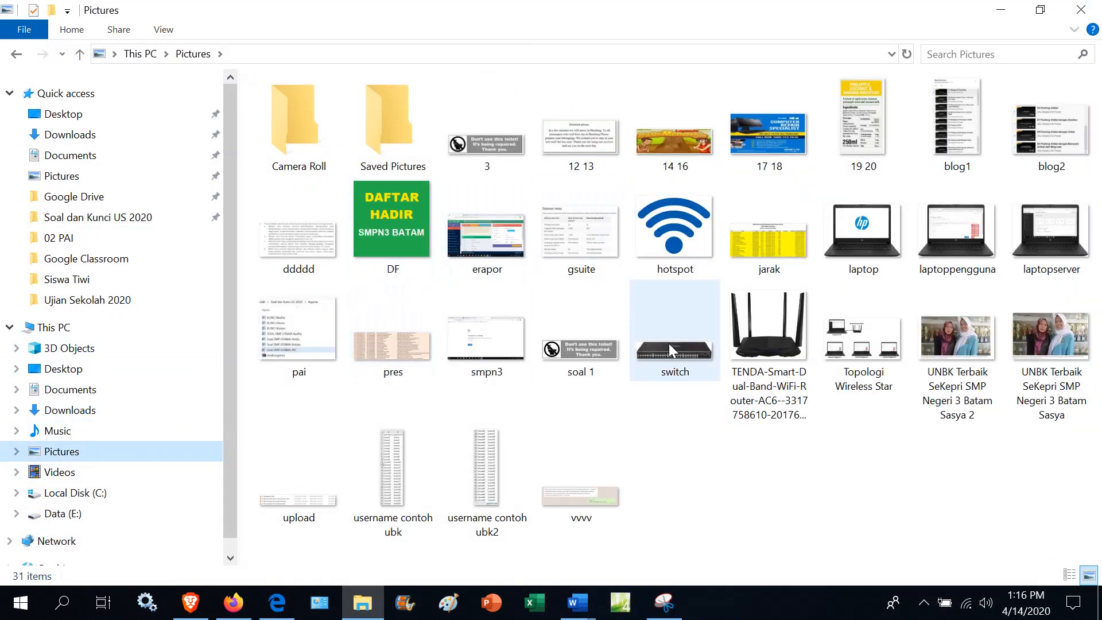
pyautogui.click(591, 359)
pyautogui.moveTo(591, 359); pyautogui.dragTo(594, 325)
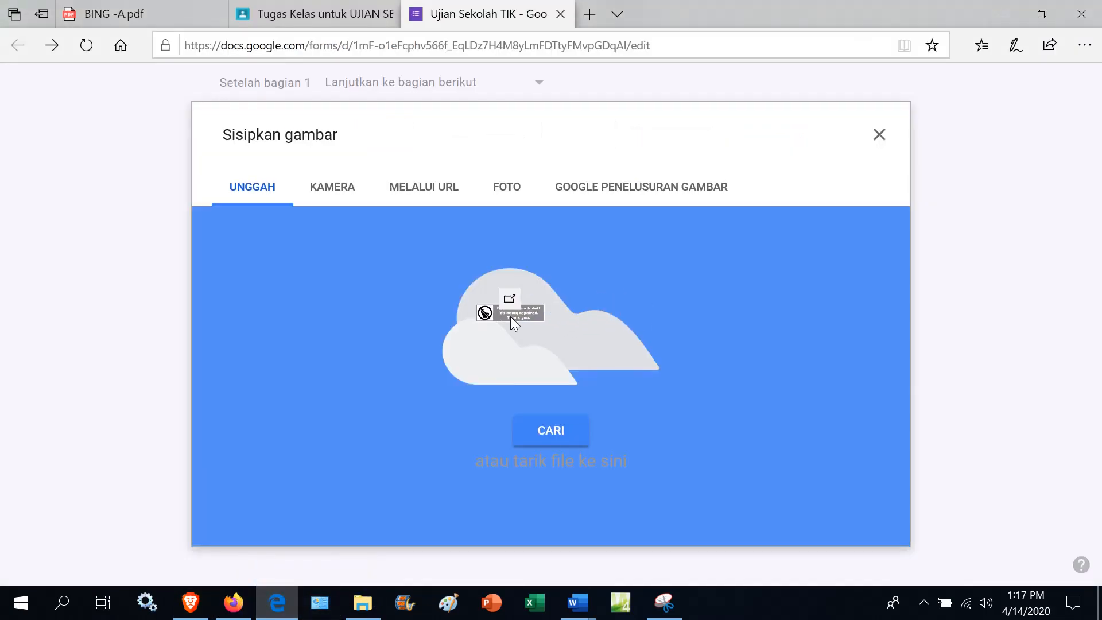
pyautogui.moveTo(511, 315); pyautogui.dragTo(511, 316)
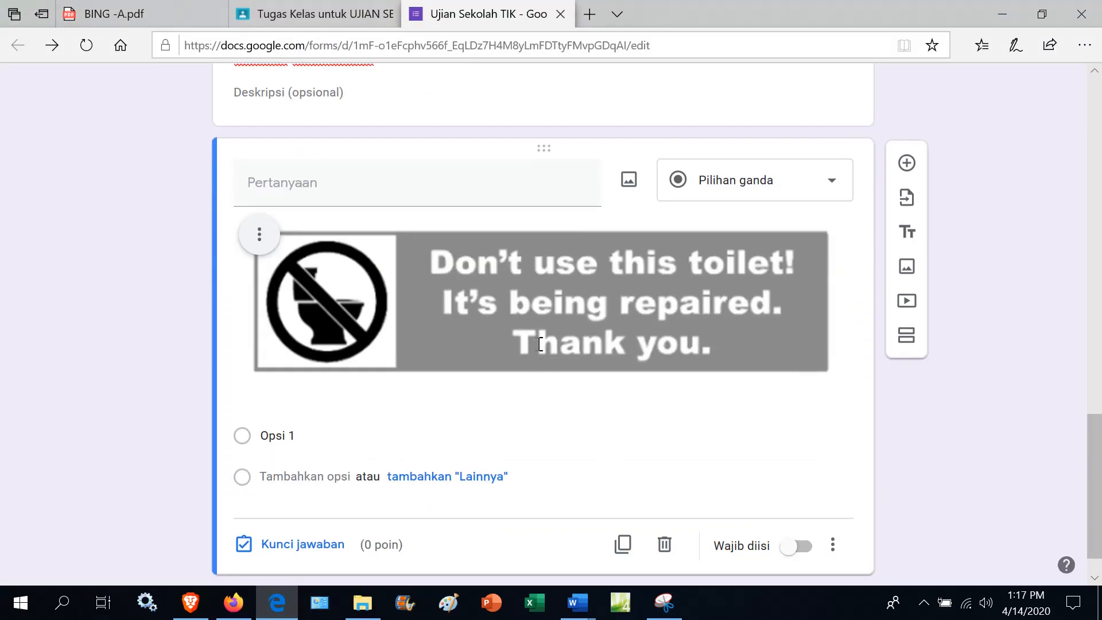
pyautogui.click(528, 305)
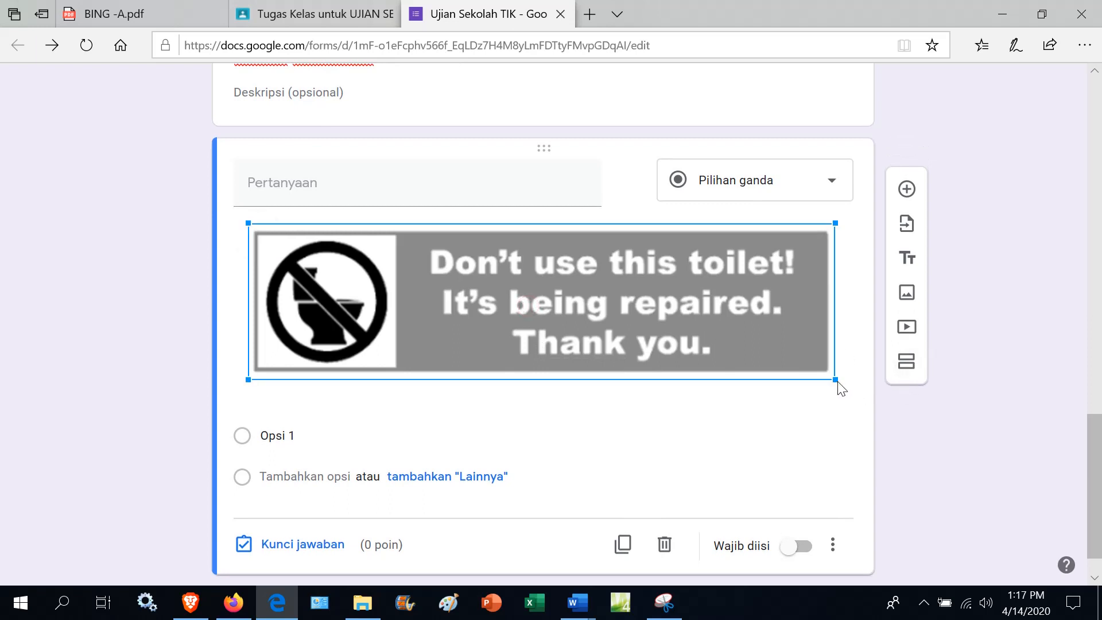
pyautogui.moveTo(838, 382); pyautogui.dragTo(611, 313)
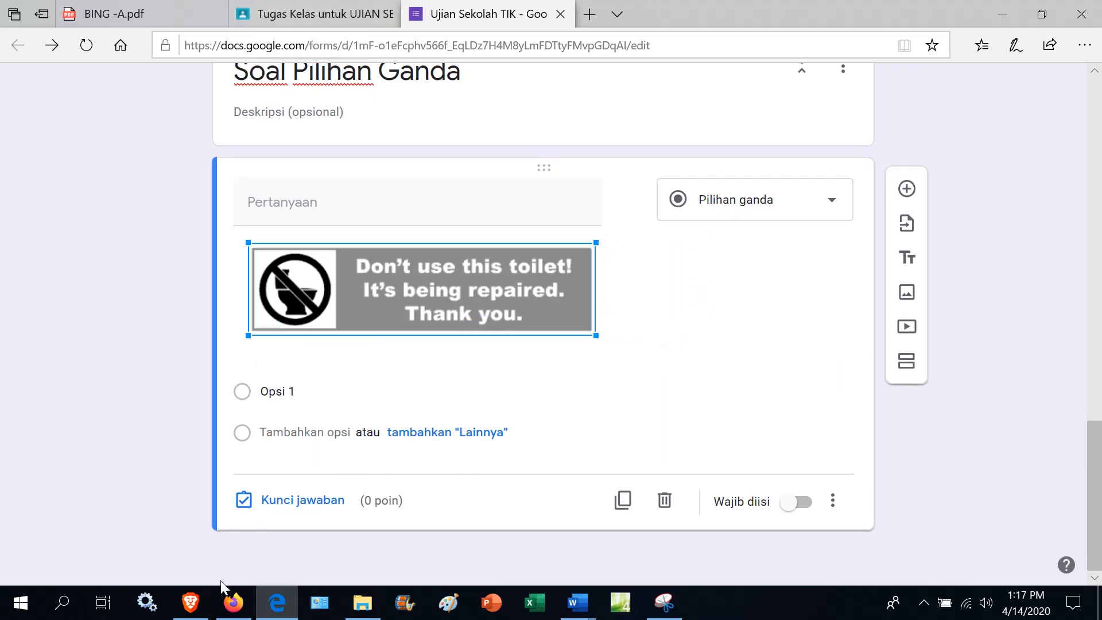
pyautogui.click(118, 14)
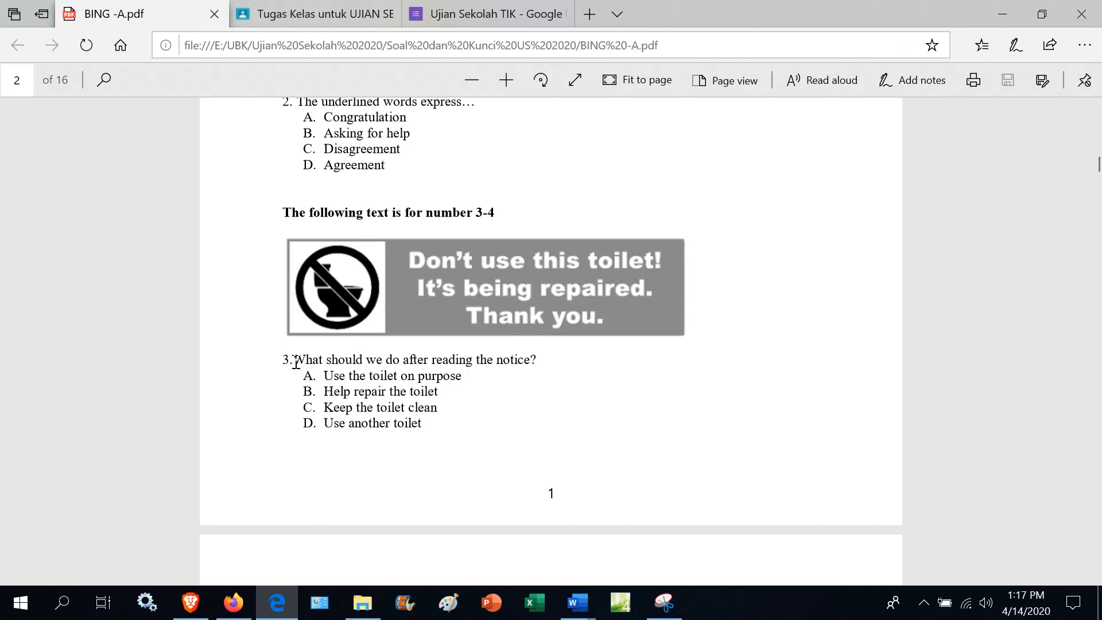
# Step: Copy question 3's text from the PDF into the form question's title
pyautogui.moveTo(295, 361); pyautogui.dragTo(542, 357)
pyautogui.hotkey('ctrl', 'c')
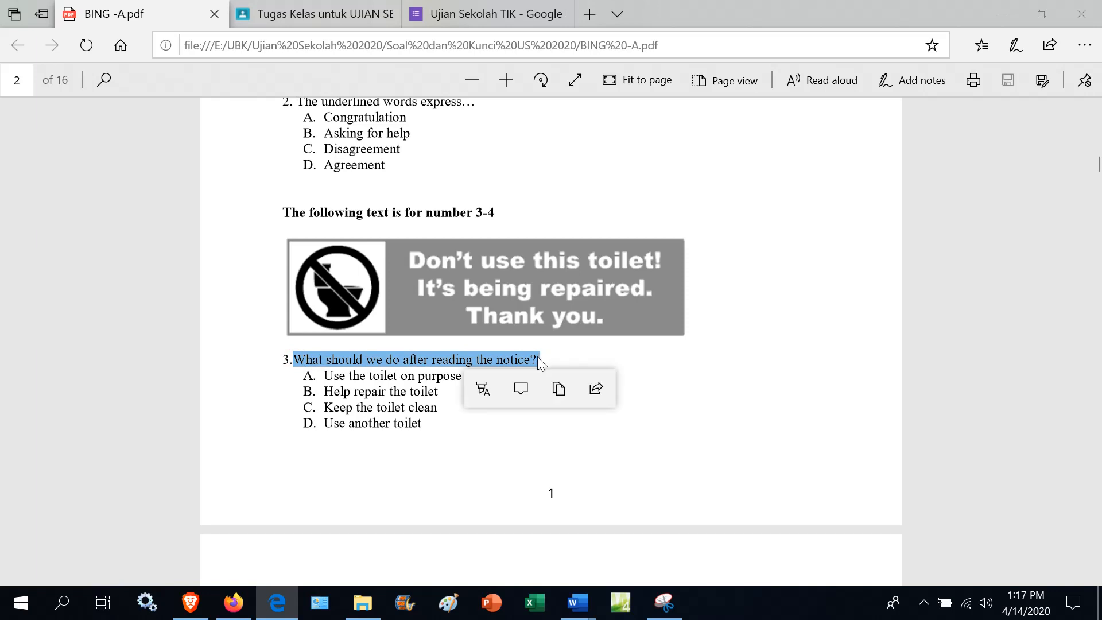
pyautogui.rightClick(512, 358)
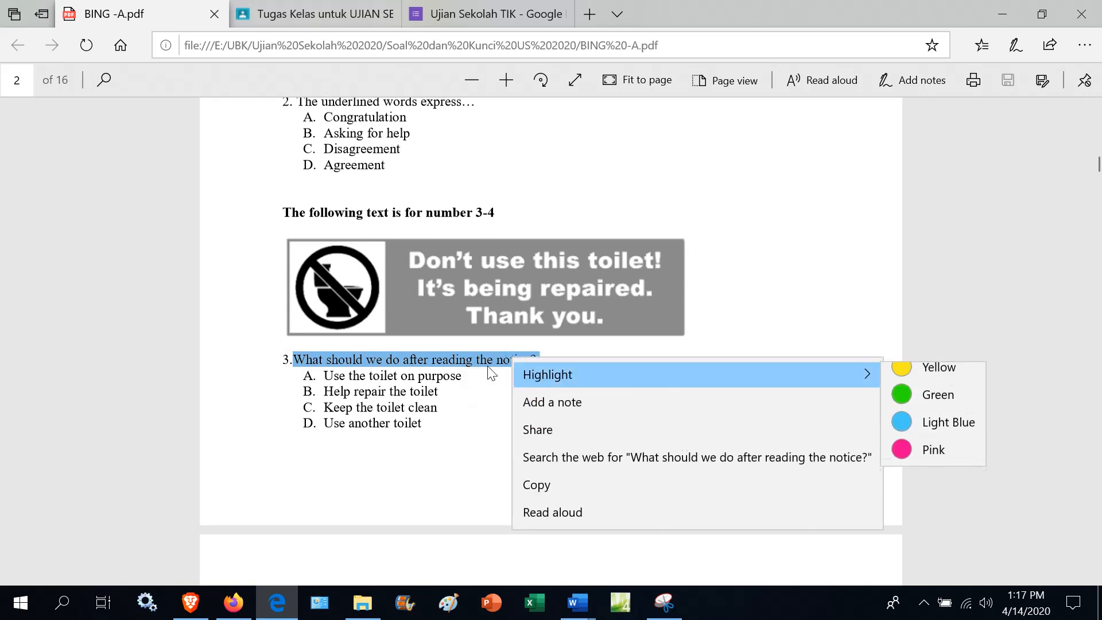
pyautogui.click(536, 485)
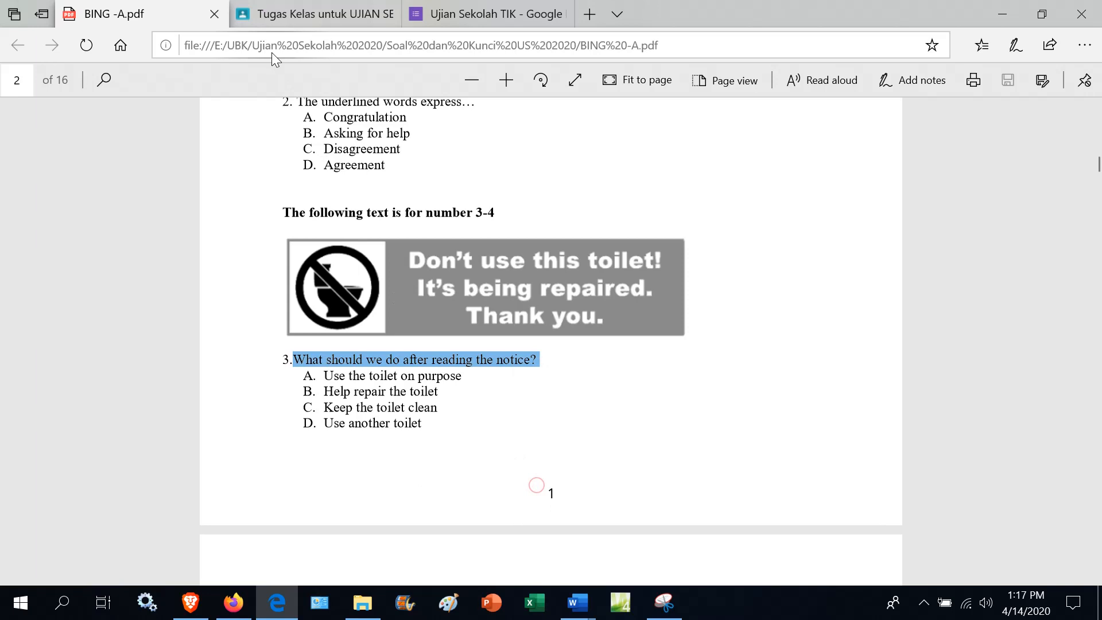
pyautogui.click(440, 21)
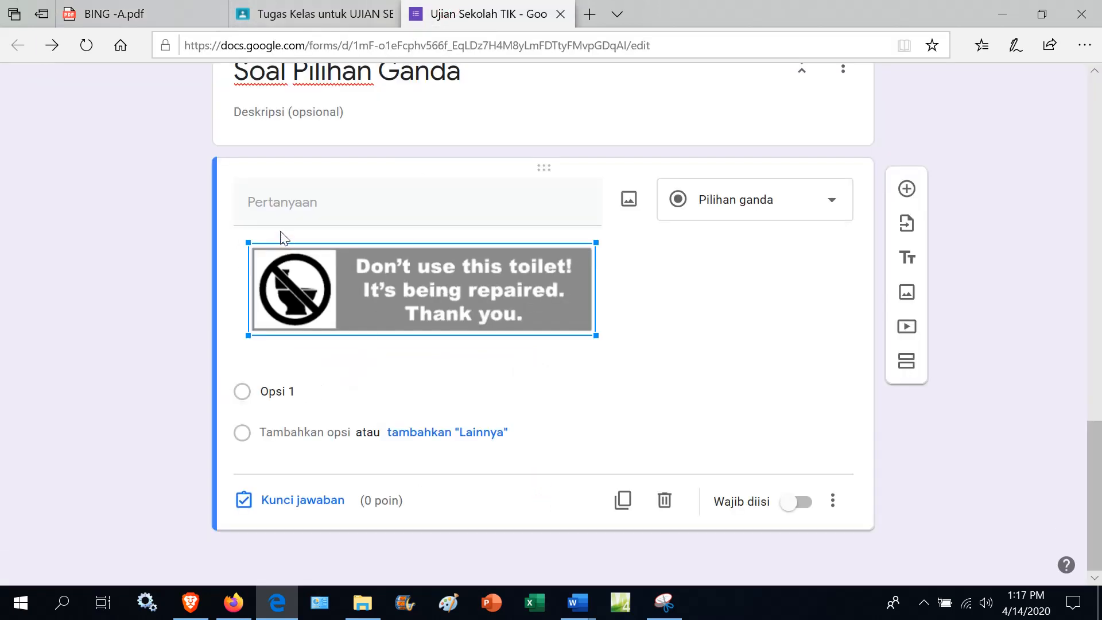
pyautogui.click(278, 200)
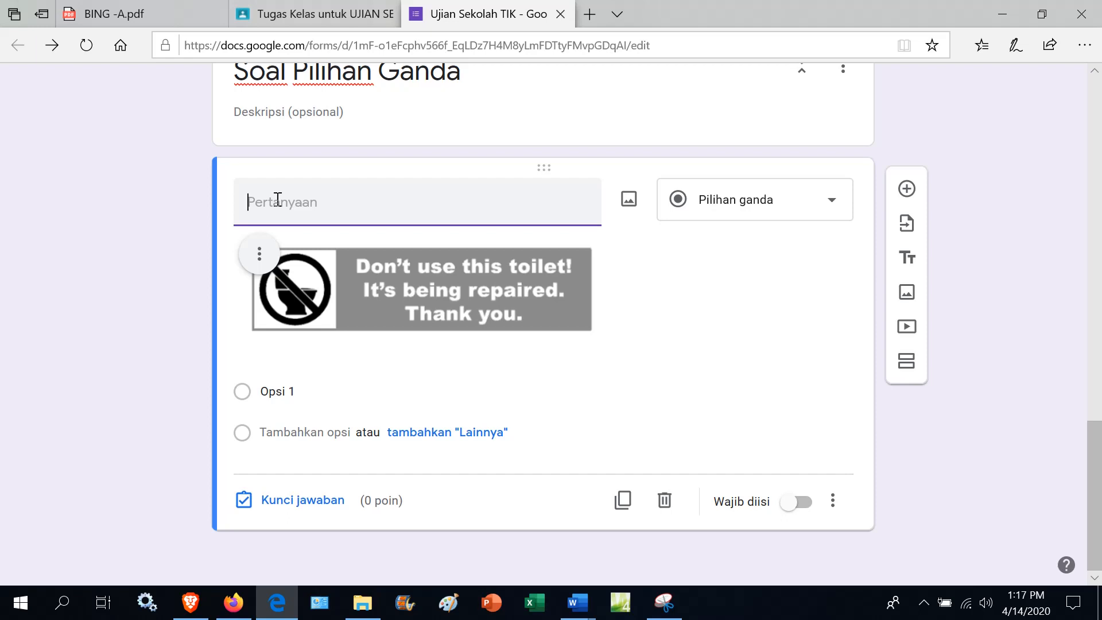
pyautogui.rightClick(278, 200)
pyautogui.click(307, 214)
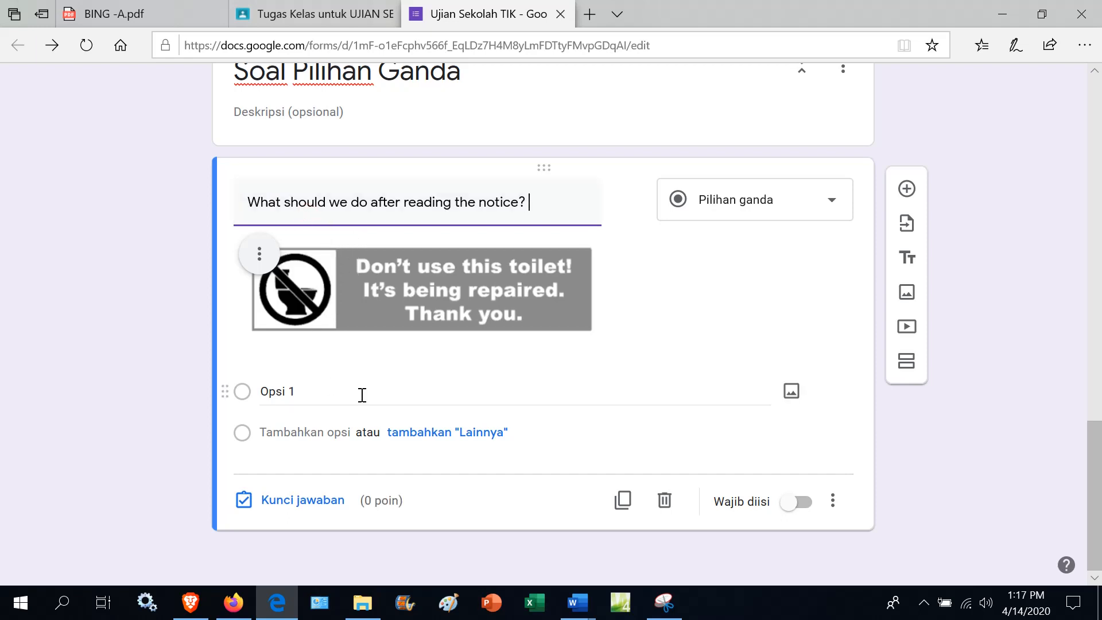
# Step: Paste 'Use the toilet on purpose' and 'Help repair the toilet' as the first two choices
pyautogui.click(136, 13)
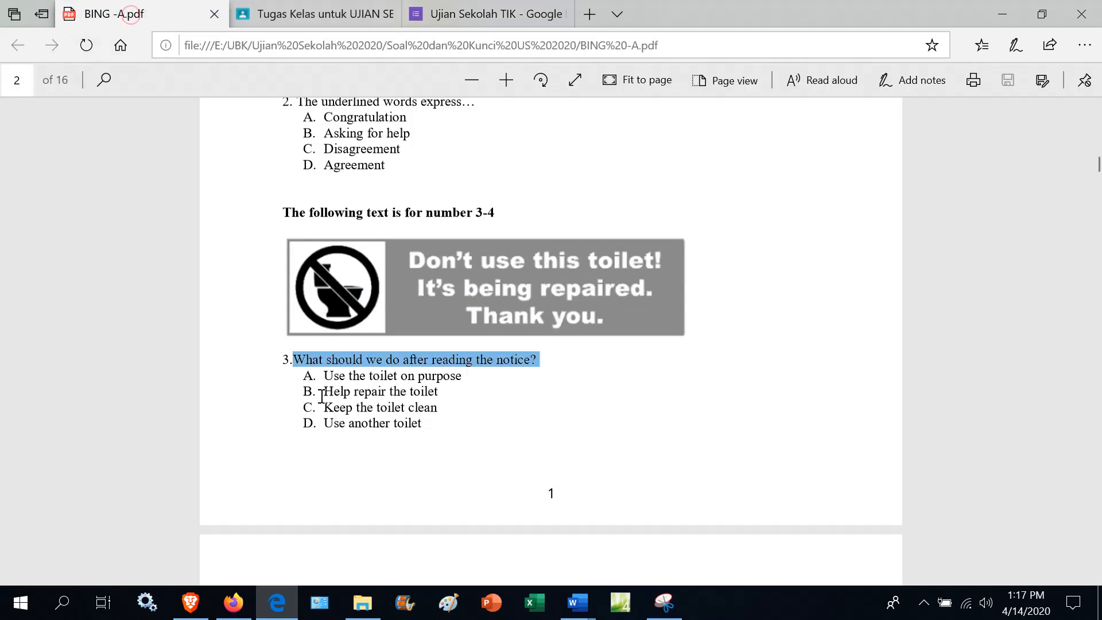
pyautogui.moveTo(324, 376); pyautogui.dragTo(444, 372)
pyautogui.hotkey('ctrl', 'c')
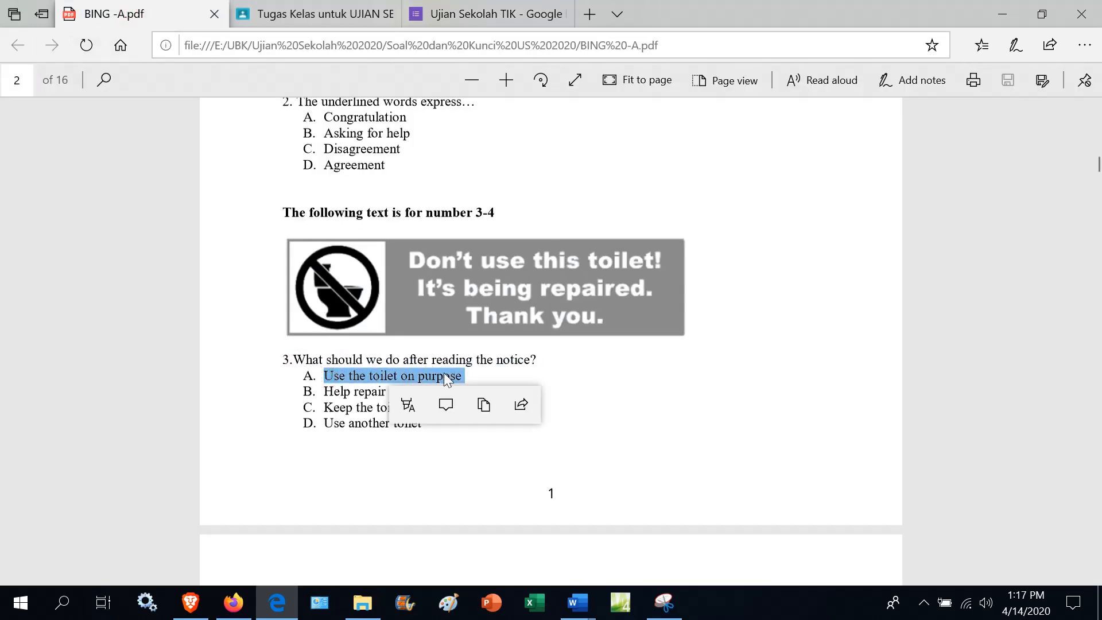
pyautogui.click(334, 17)
pyautogui.click(434, 17)
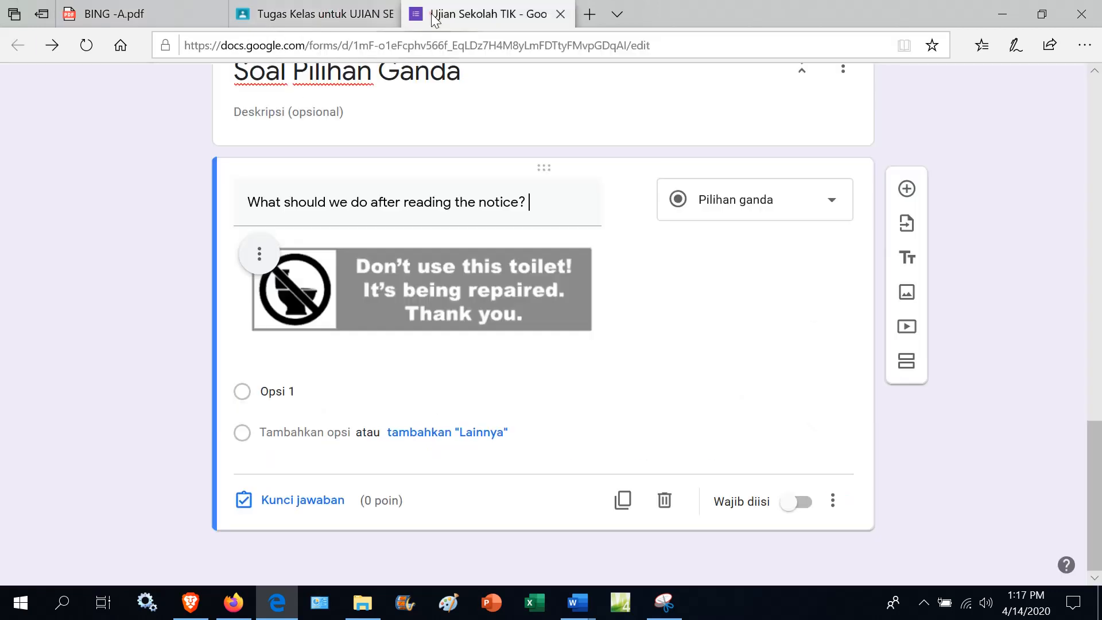
pyautogui.click(290, 393)
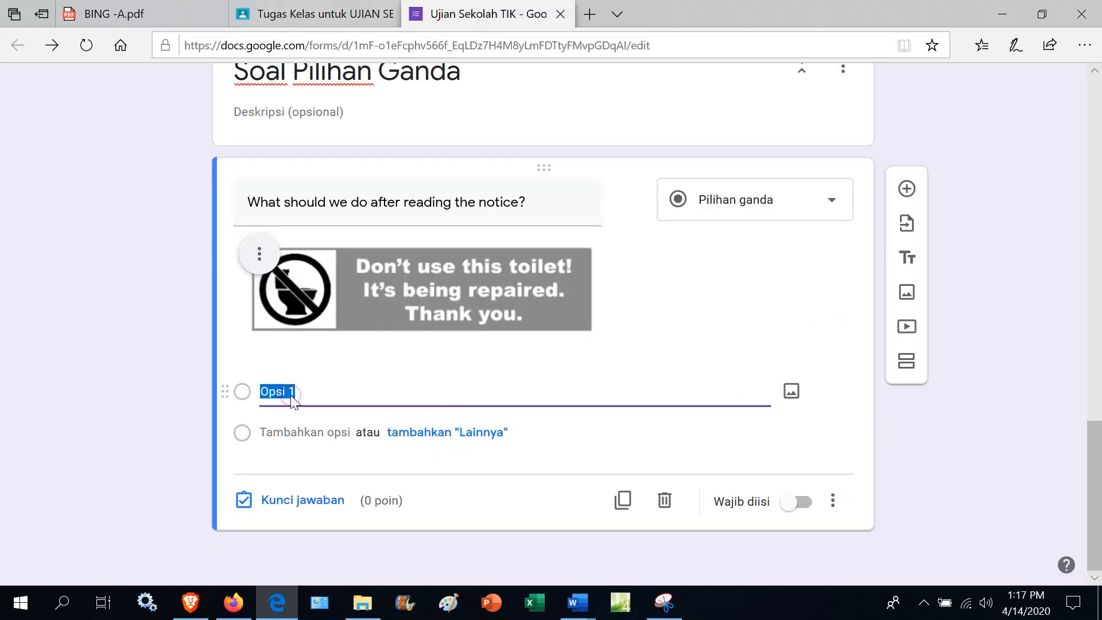
pyautogui.hotkey('ctrl', 'v')
pyautogui.click(153, 18)
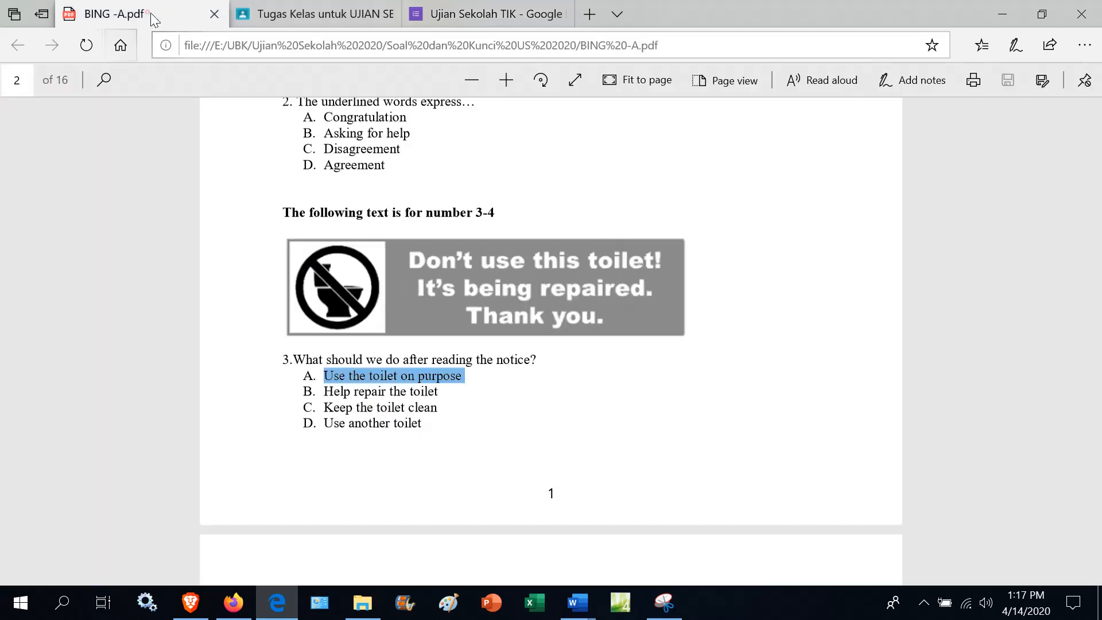
pyautogui.moveTo(322, 391); pyautogui.dragTo(432, 392)
pyautogui.hotkey('ctrl', 'c')
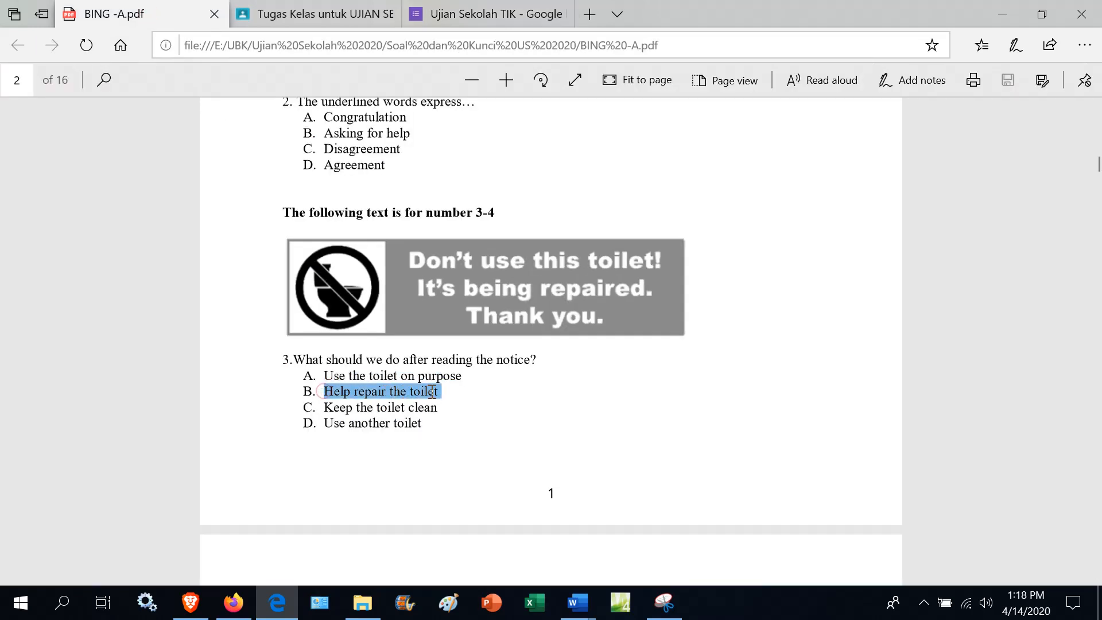
pyautogui.click(434, 15)
pyautogui.click(312, 431)
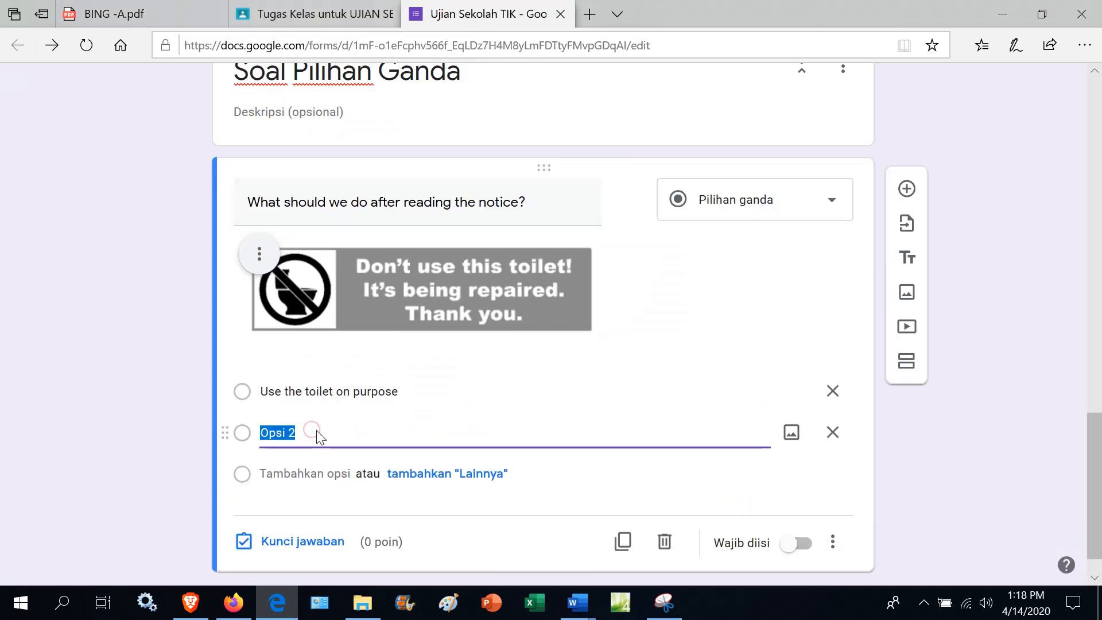
pyautogui.hotkey('ctrl', 'v')
# Step: Add 'Keep the toilet clean' and 'Use another toilet' as the third and fourth choices
pyautogui.click(113, 11)
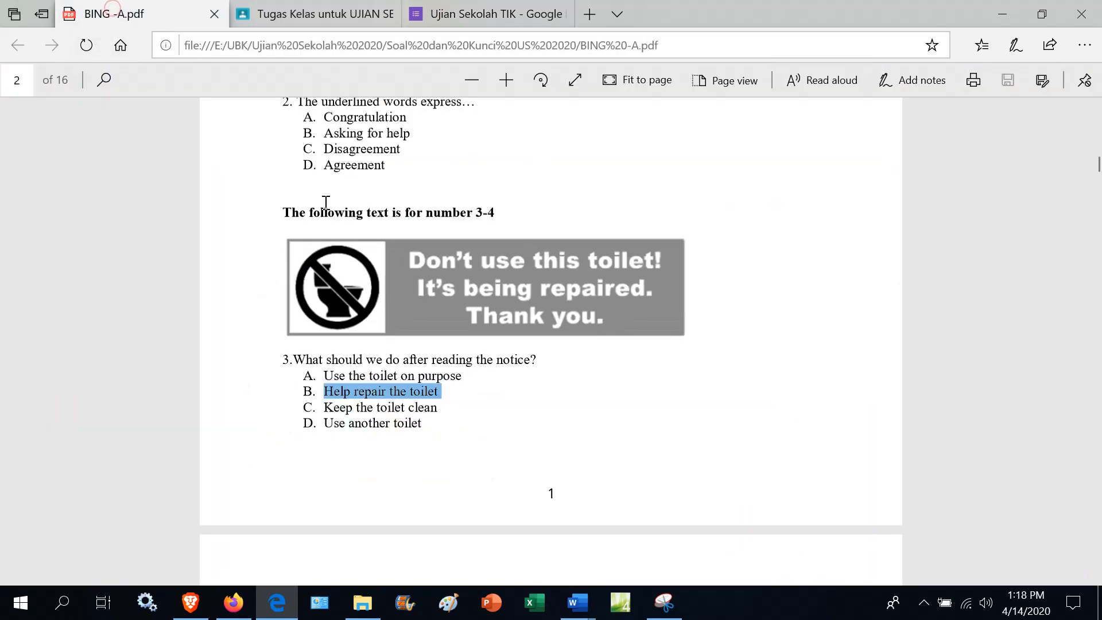
pyautogui.moveTo(327, 409); pyautogui.dragTo(438, 408)
pyautogui.hotkey('ctrl', 'c')
pyautogui.click(459, 11)
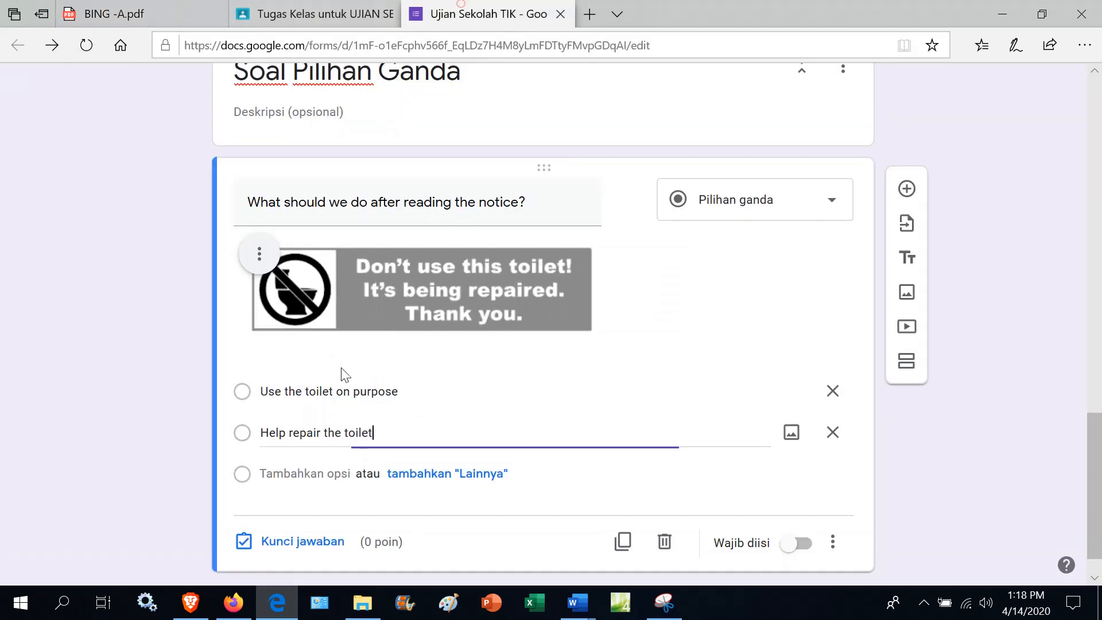
pyautogui.click(275, 473)
pyautogui.hotkey('ctrl', 'v')
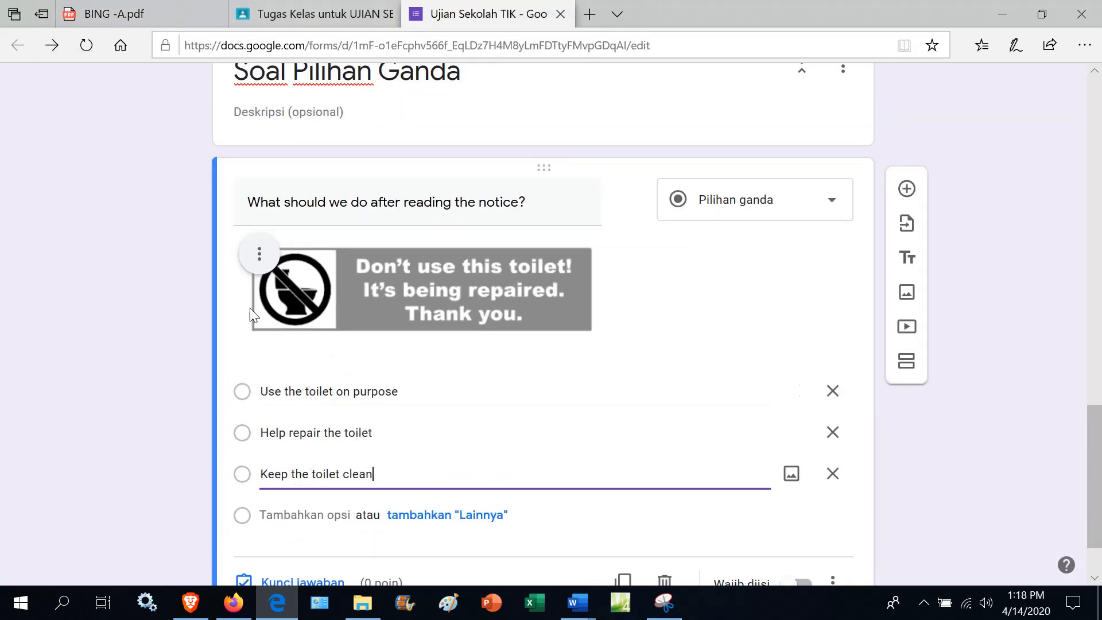
pyautogui.click(110, 20)
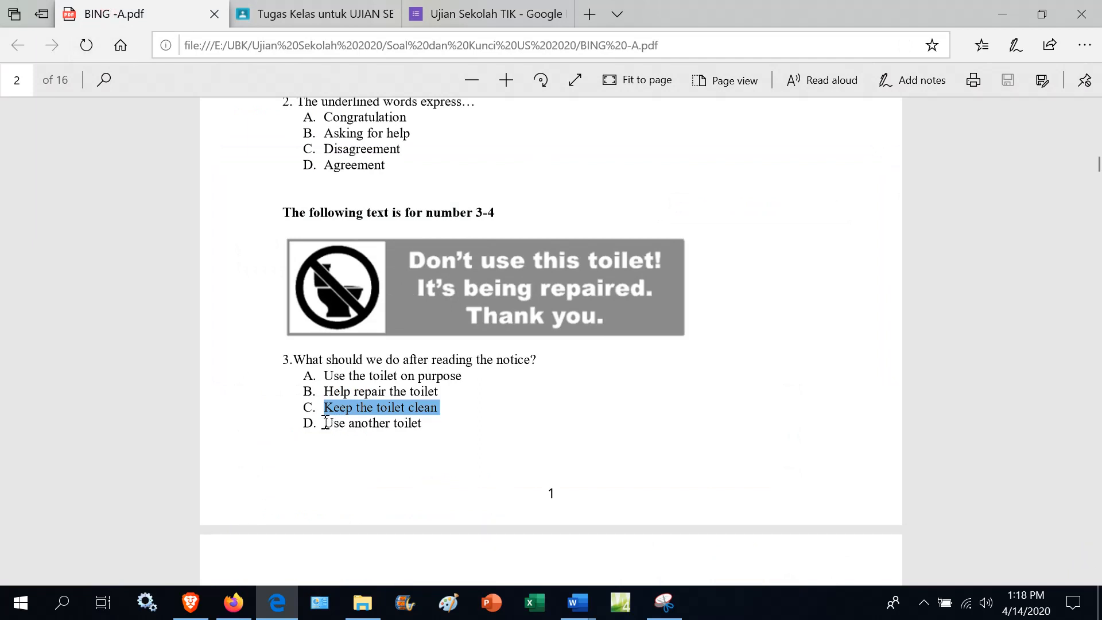
pyautogui.moveTo(326, 423); pyautogui.dragTo(413, 427)
pyautogui.hotkey('ctrl', 'c')
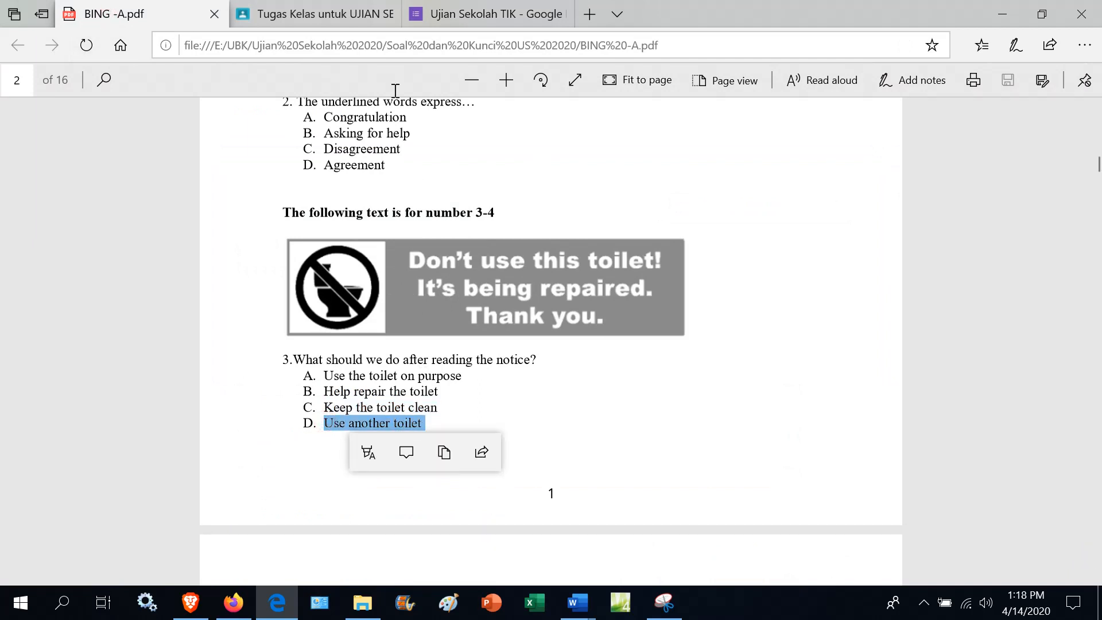
pyautogui.click(450, 15)
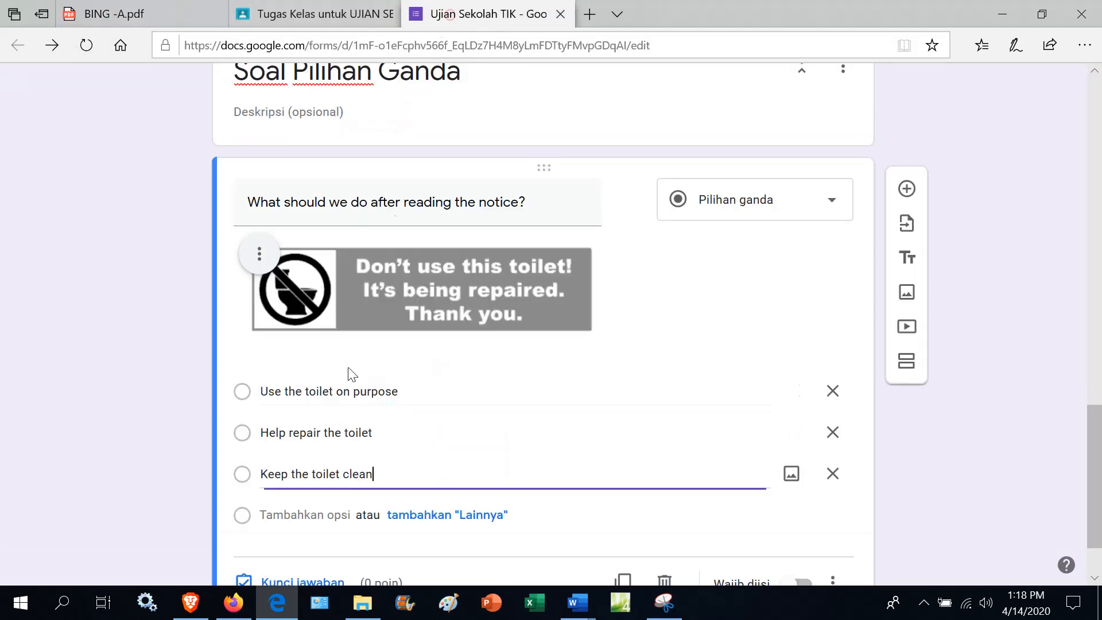
pyautogui.click(308, 515)
pyautogui.hotkey('ctrl', 'v')
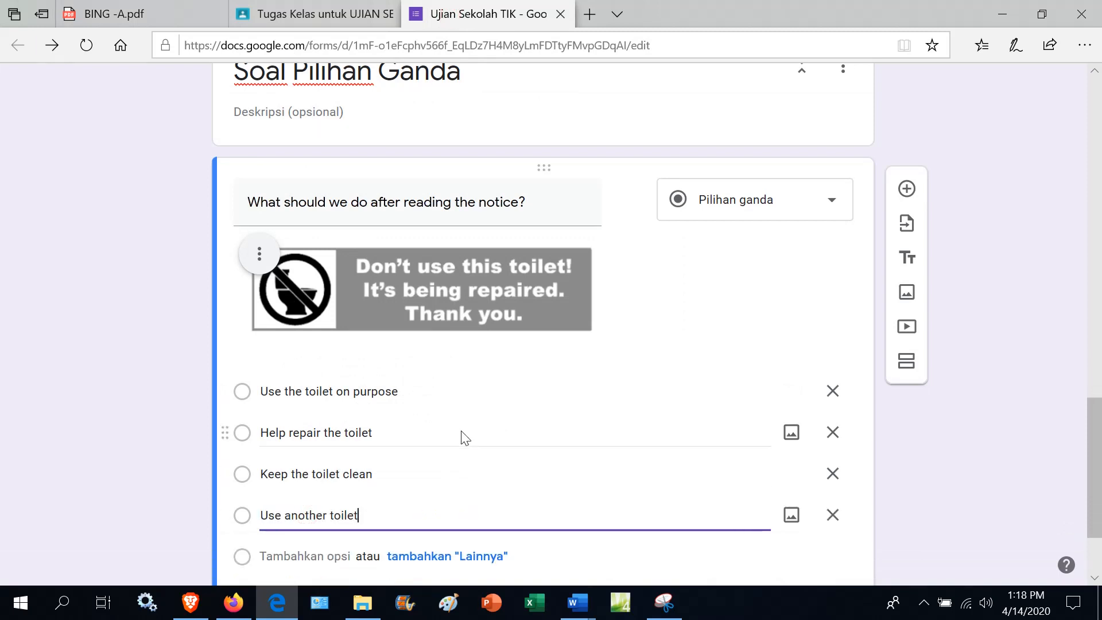
pyautogui.scroll(-2, 527, 433)
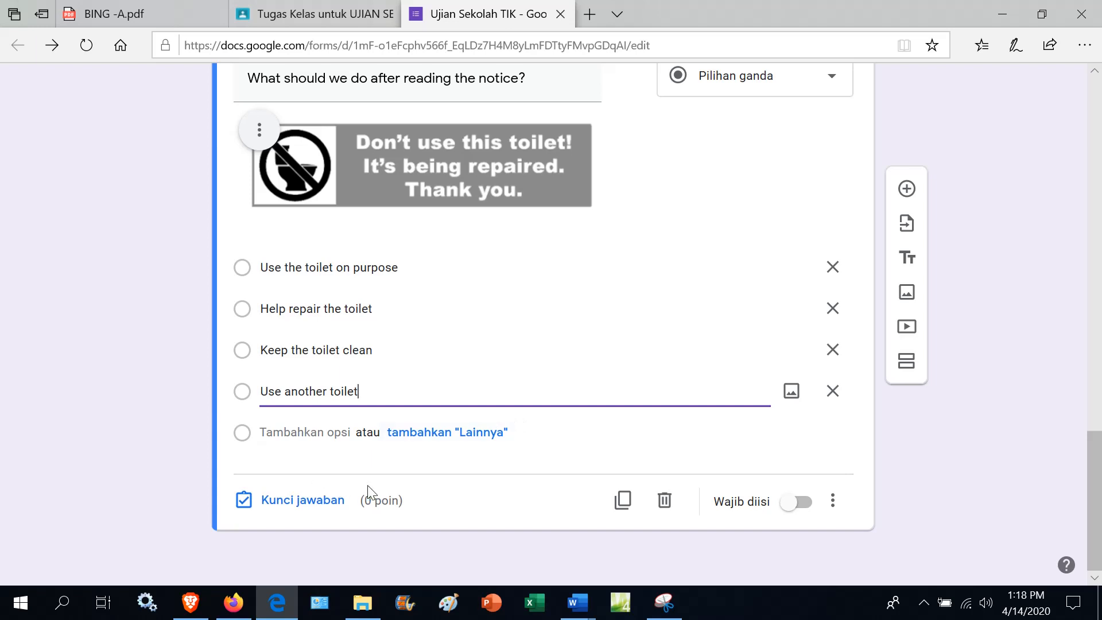
# Step: In the answer key, mark 'Use another toilet' correct and give the question 5 points
pyautogui.click(319, 501)
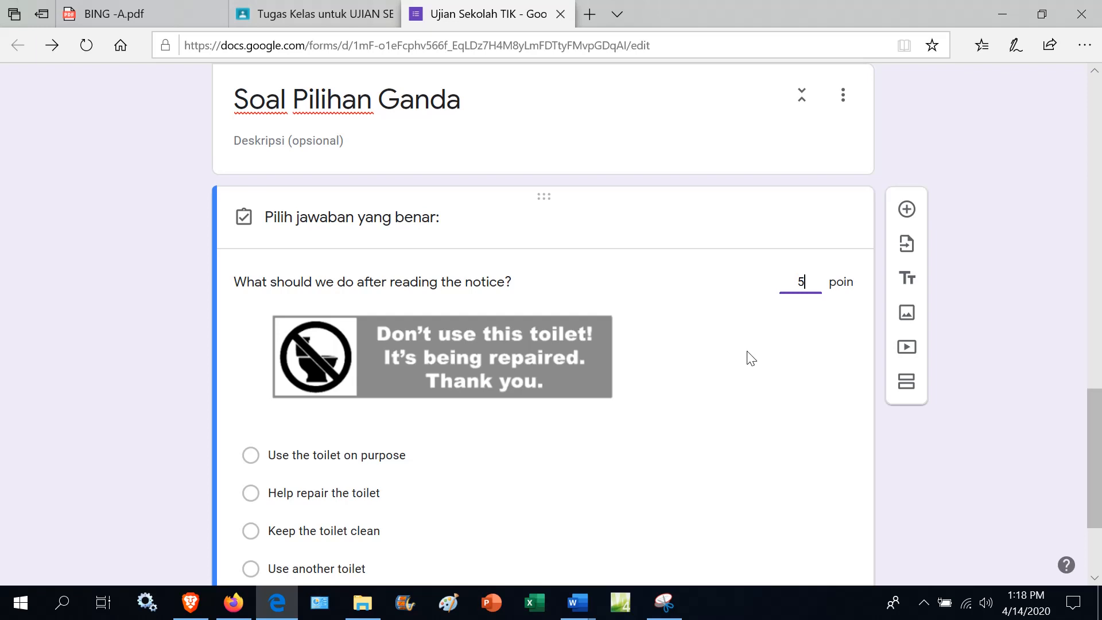
pyautogui.scroll(-3, 618, 394)
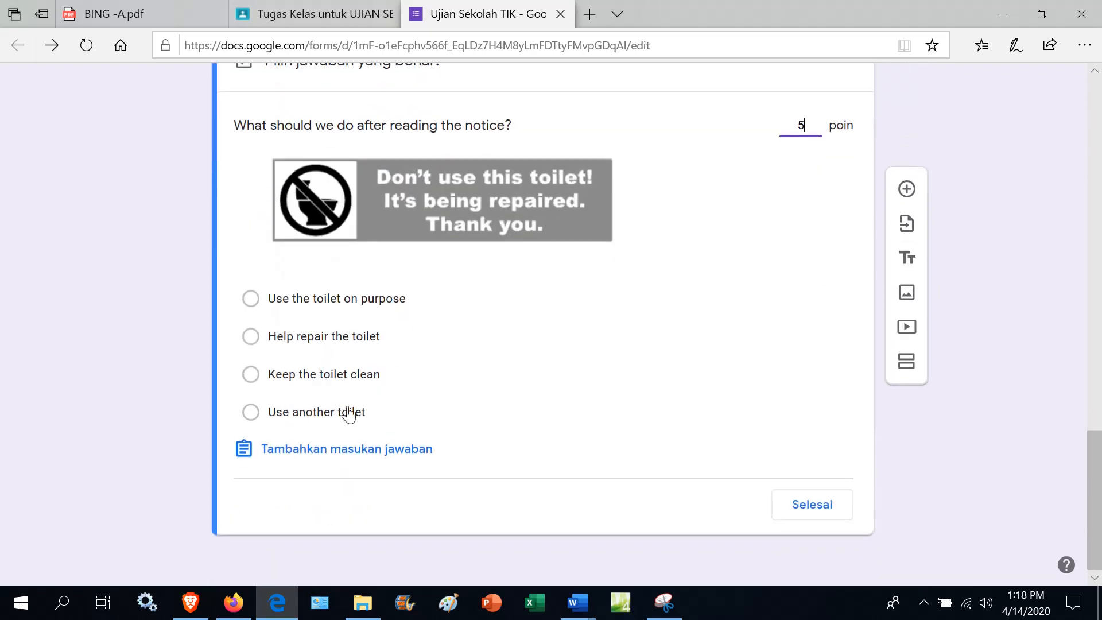
pyautogui.click(251, 412)
pyautogui.scroll(1, 463, 390)
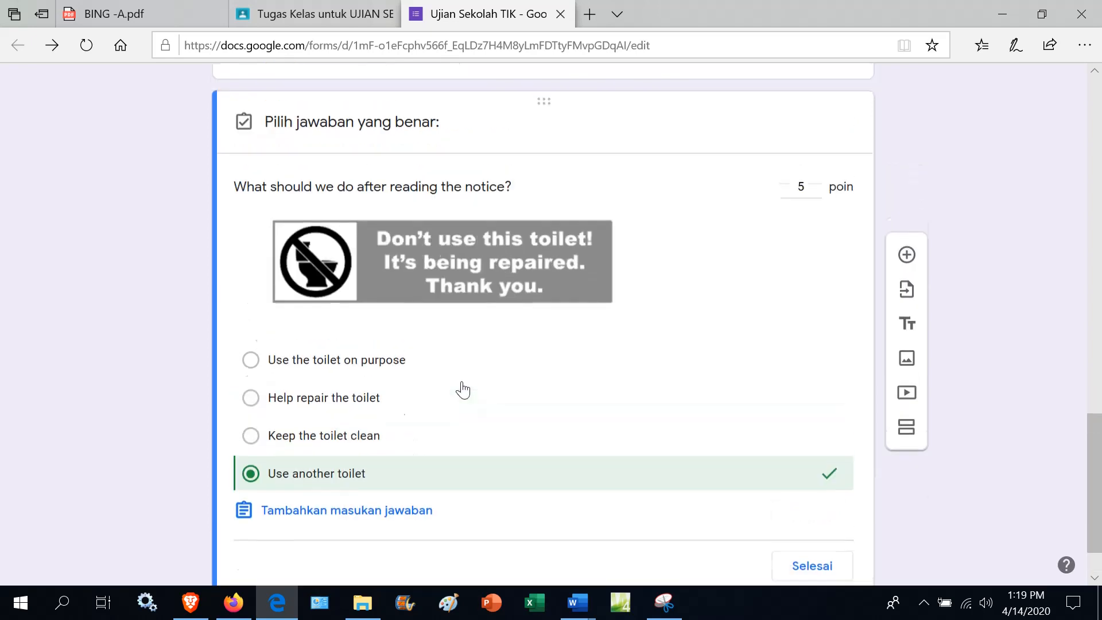
pyautogui.scroll(-1, 462, 389)
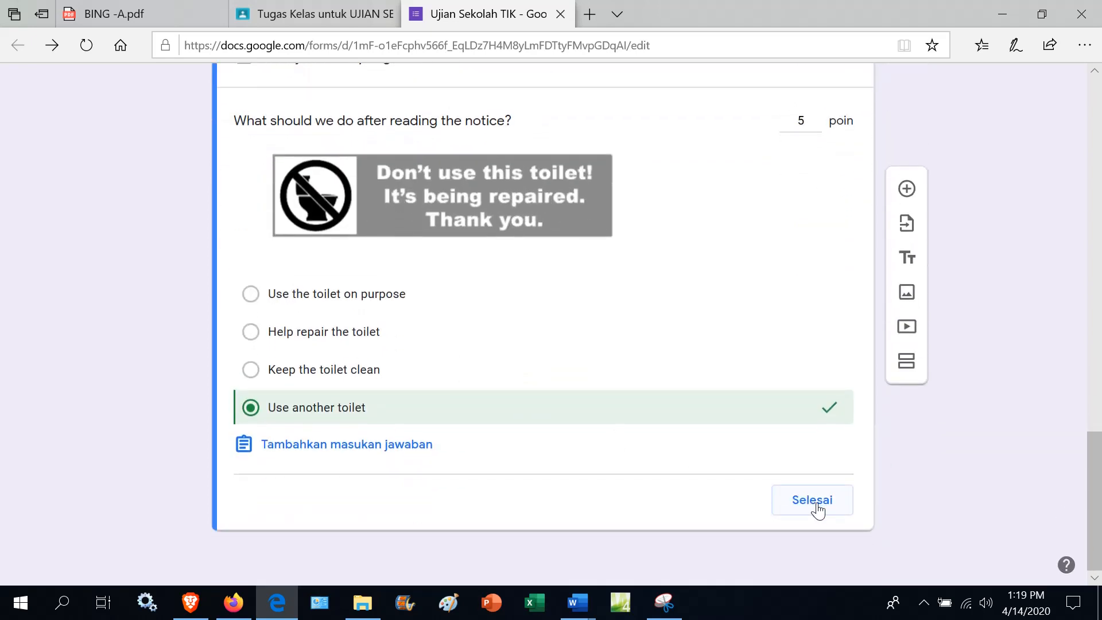
pyautogui.click(812, 500)
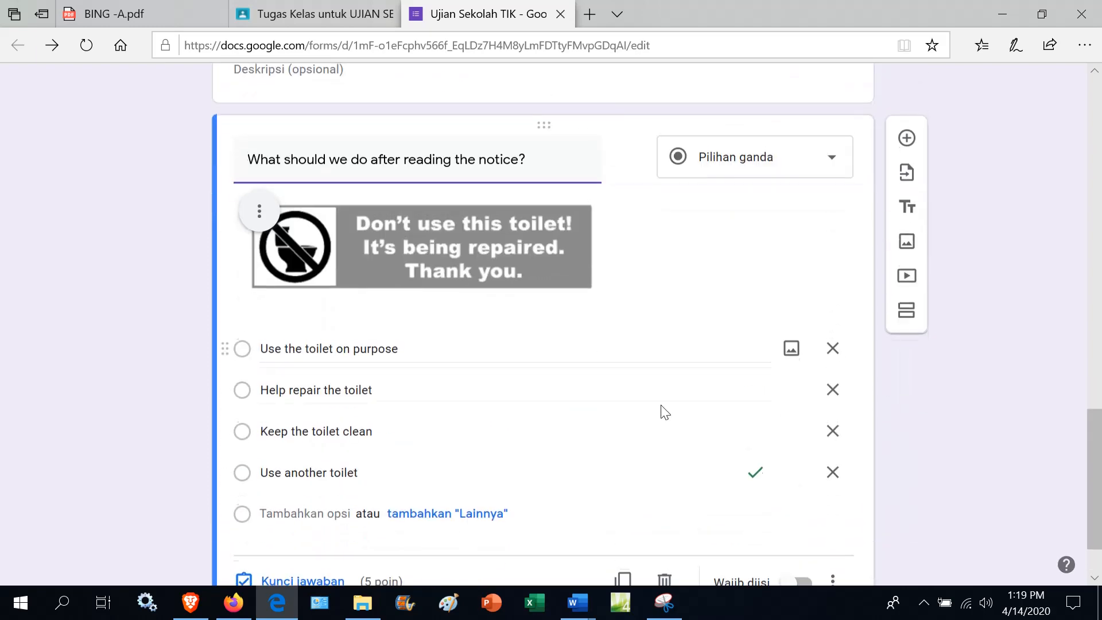
pyautogui.scroll(-2, 664, 412)
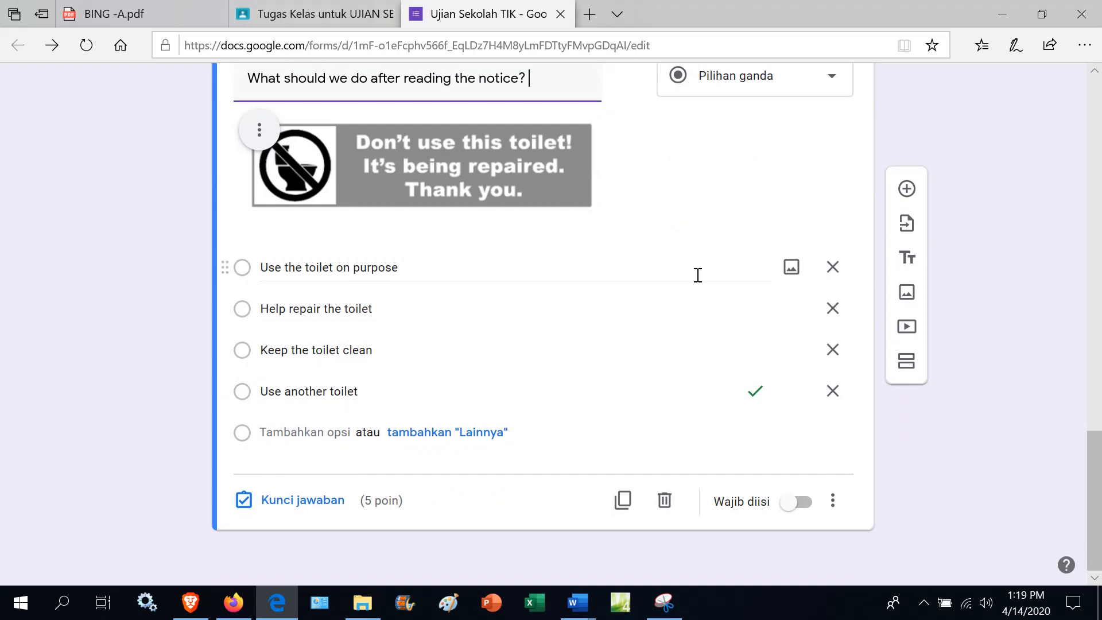
pyautogui.scroll(2, 697, 274)
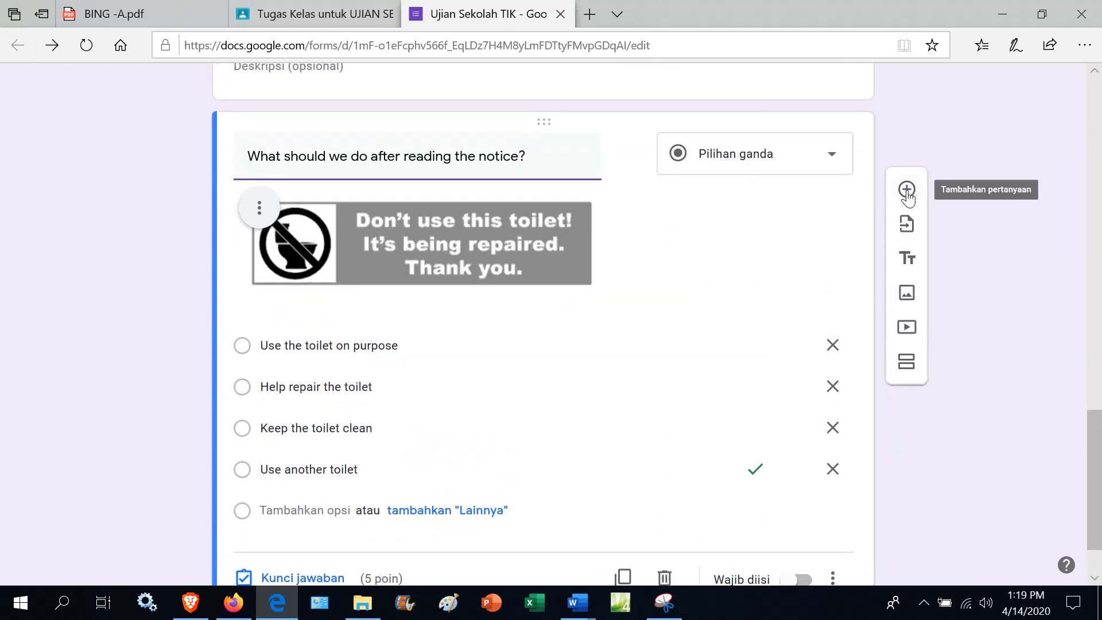
# Step: Add a blank question to the form, then show question 7's Asmaul Husna table in Word
pyautogui.click(906, 190)
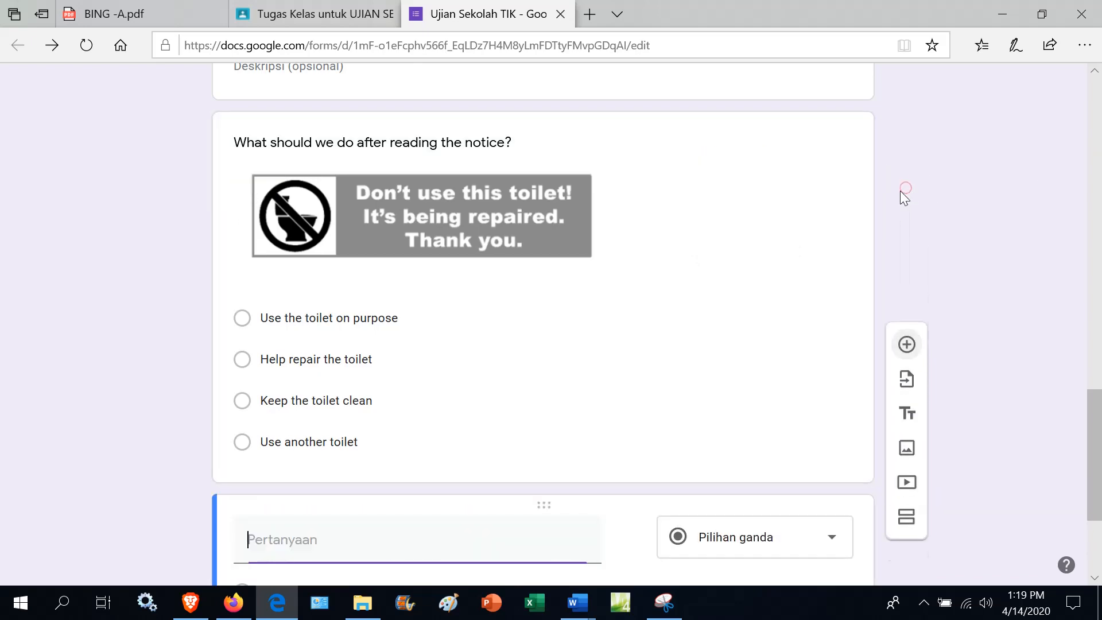
pyautogui.hotkey('alt', 'Tab')
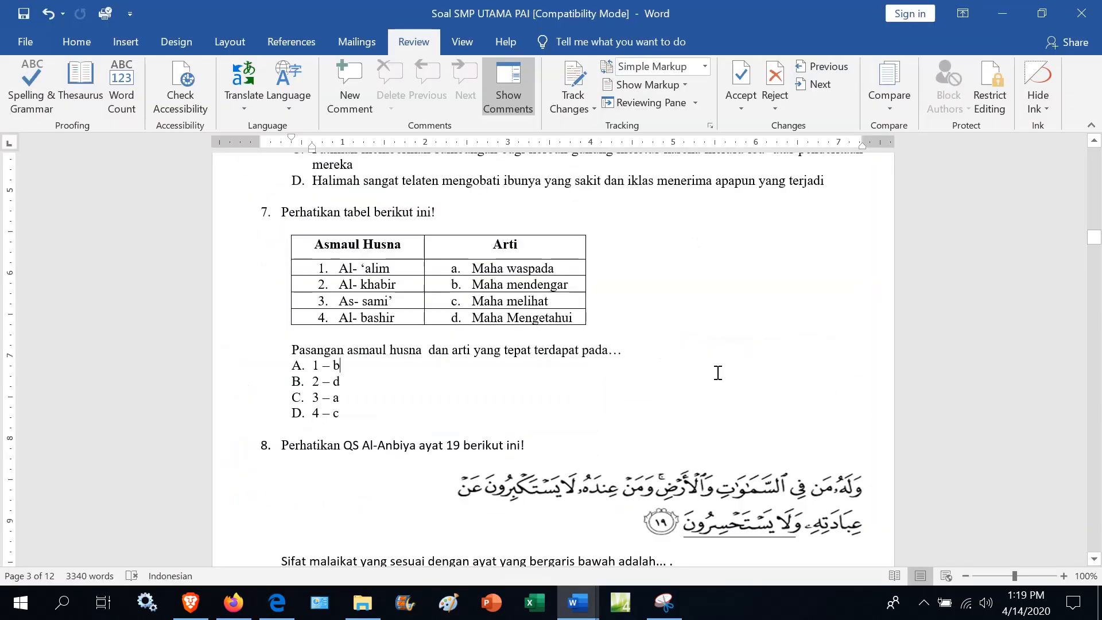
pyautogui.scroll(-1, 716, 371)
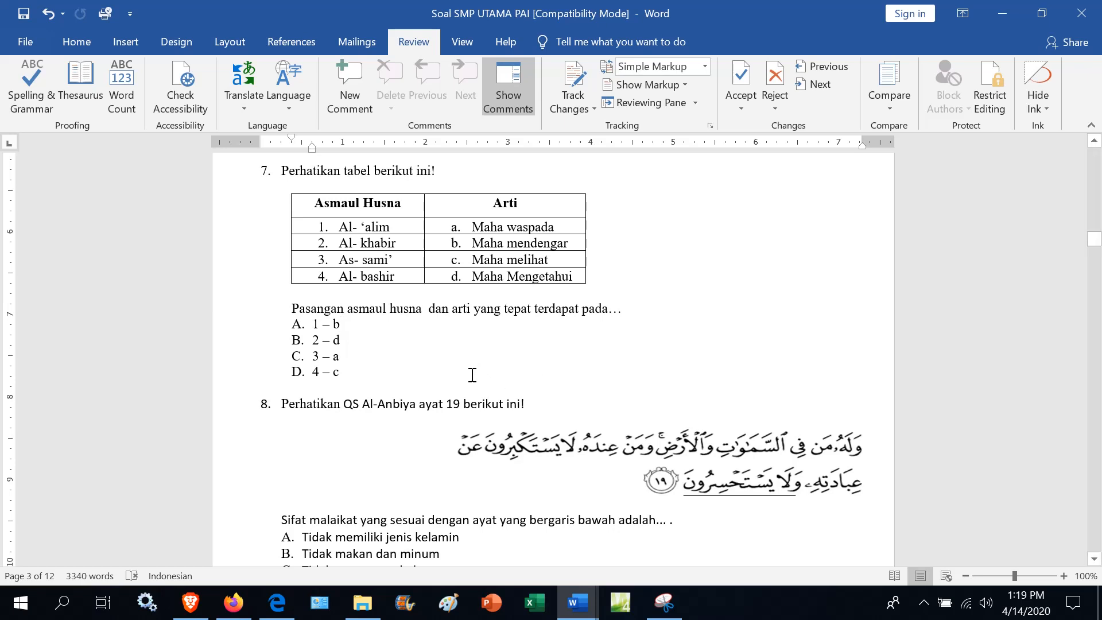
pyautogui.moveTo(666, 607)
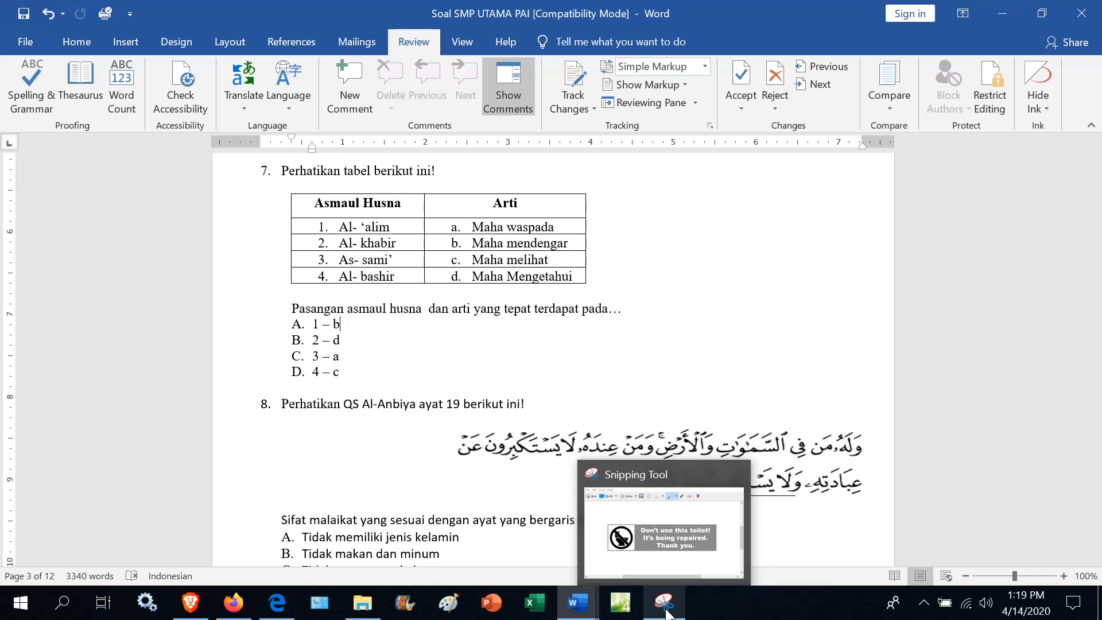
# Step: Take a new screen snip of question 7's Asmaul Husna table
pyautogui.click(666, 604)
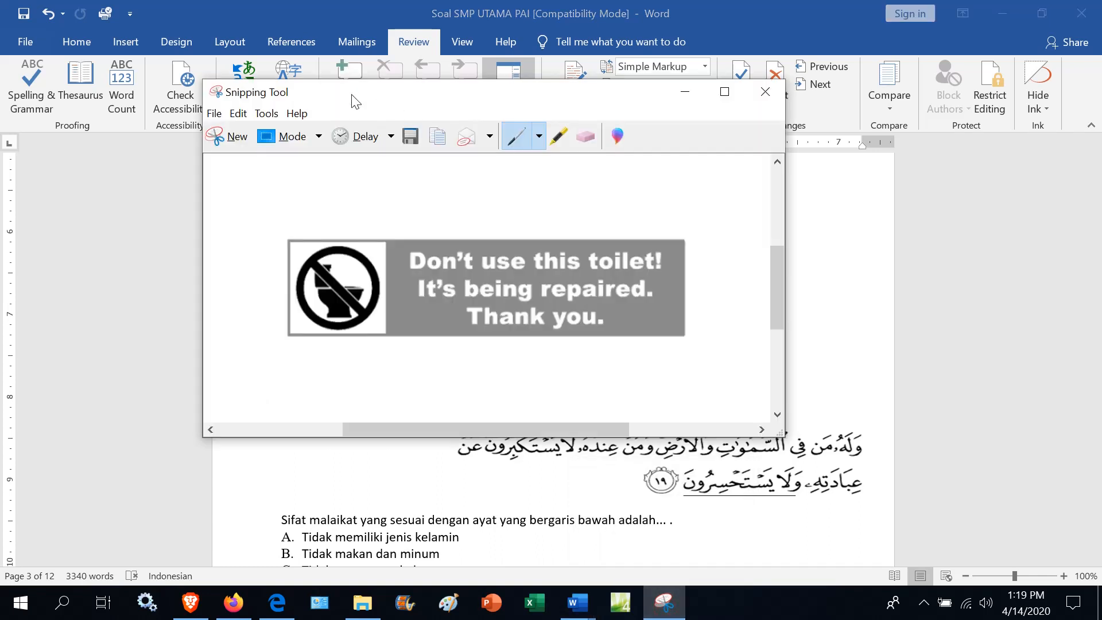
pyautogui.moveTo(355, 101); pyautogui.dragTo(614, 101)
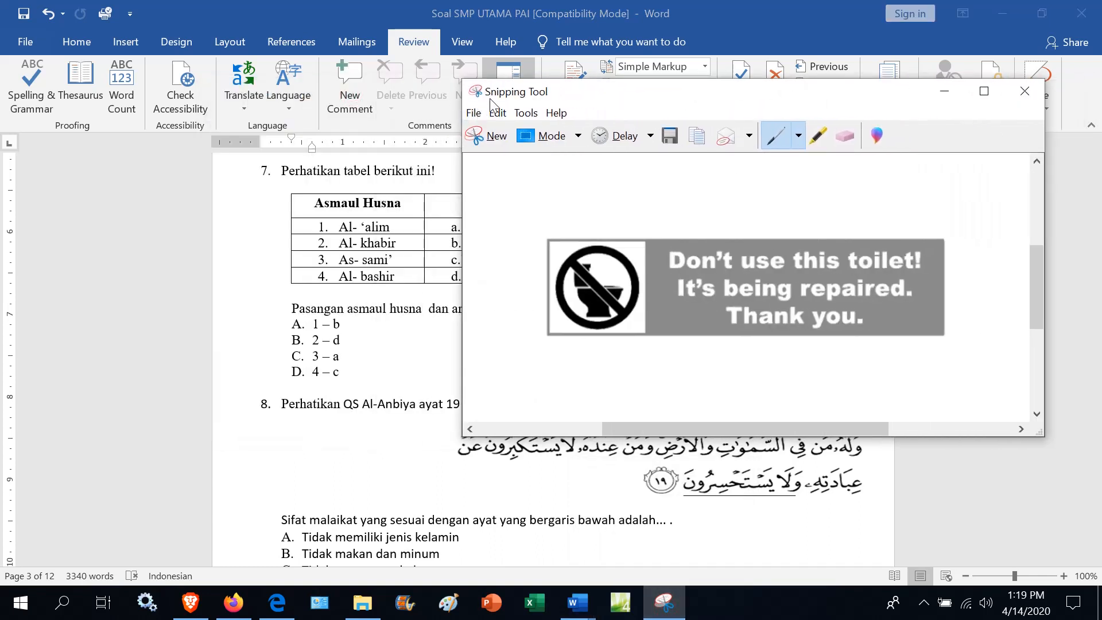
pyautogui.click(483, 136)
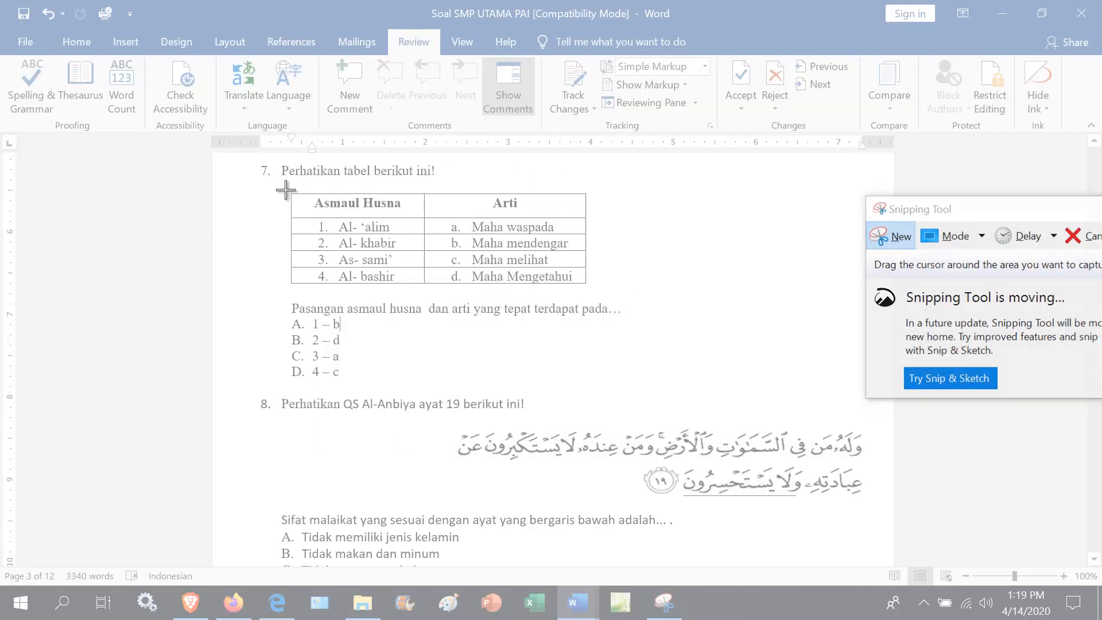
pyautogui.moveTo(287, 189); pyautogui.dragTo(589, 287)
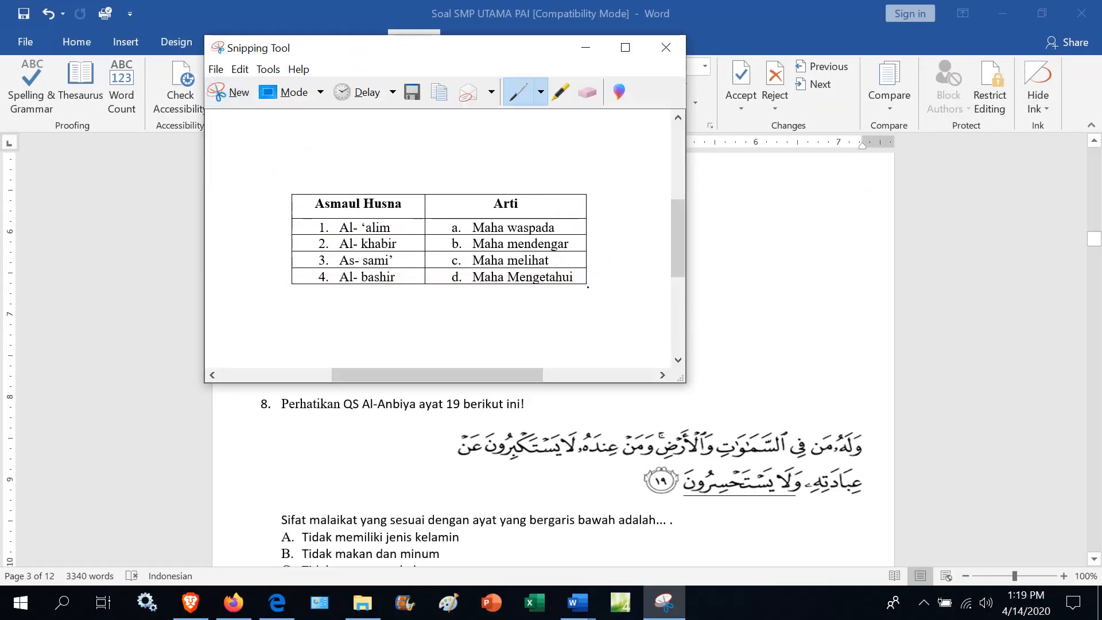
# Step: Save the snip as the PNG image 'soal 2' in Pictures
pyautogui.click(412, 92)
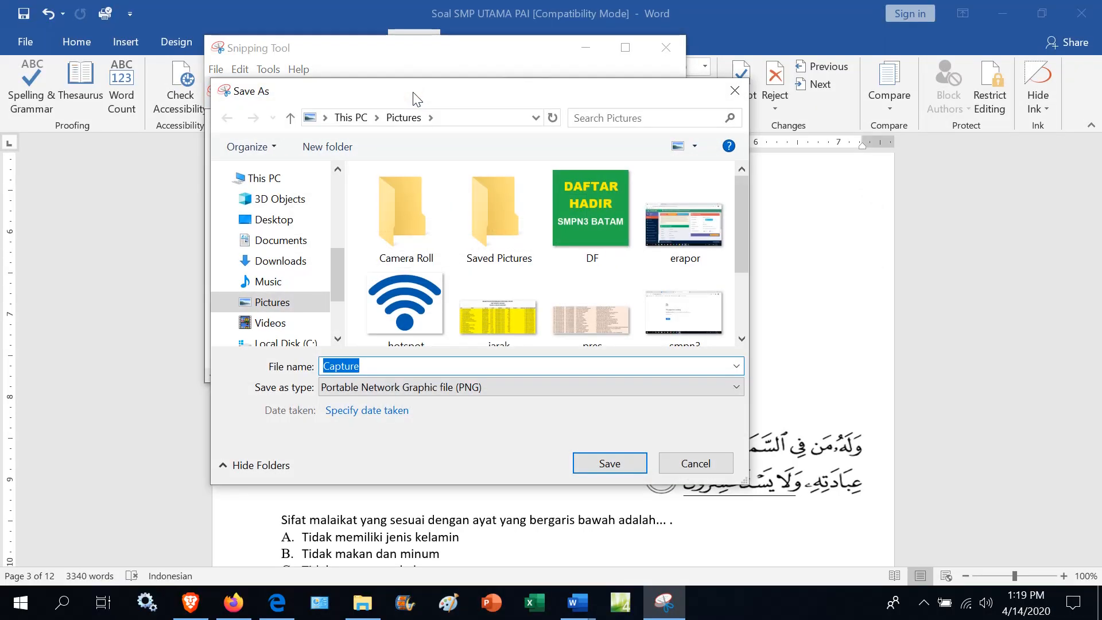
pyautogui.write('soal')
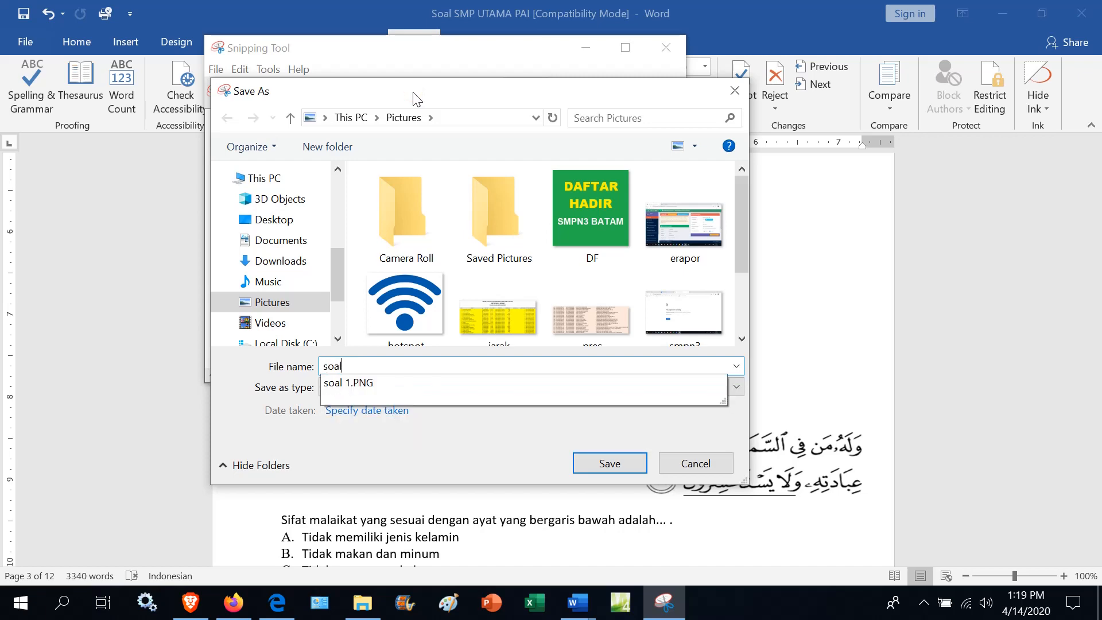
pyautogui.write(' 2')
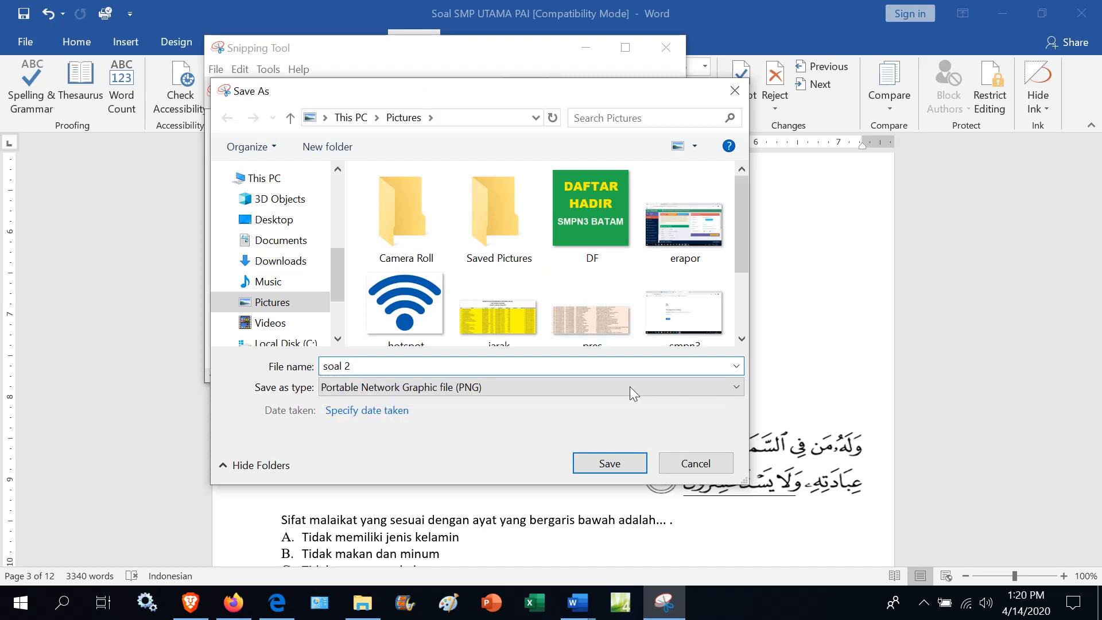
pyautogui.click(609, 463)
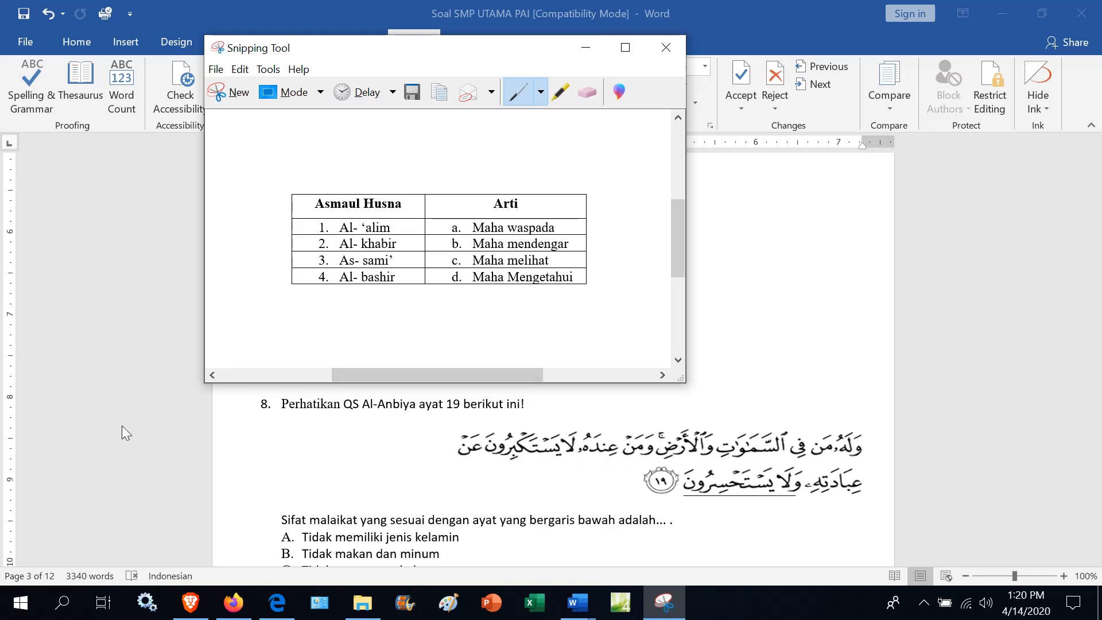
pyautogui.click(277, 606)
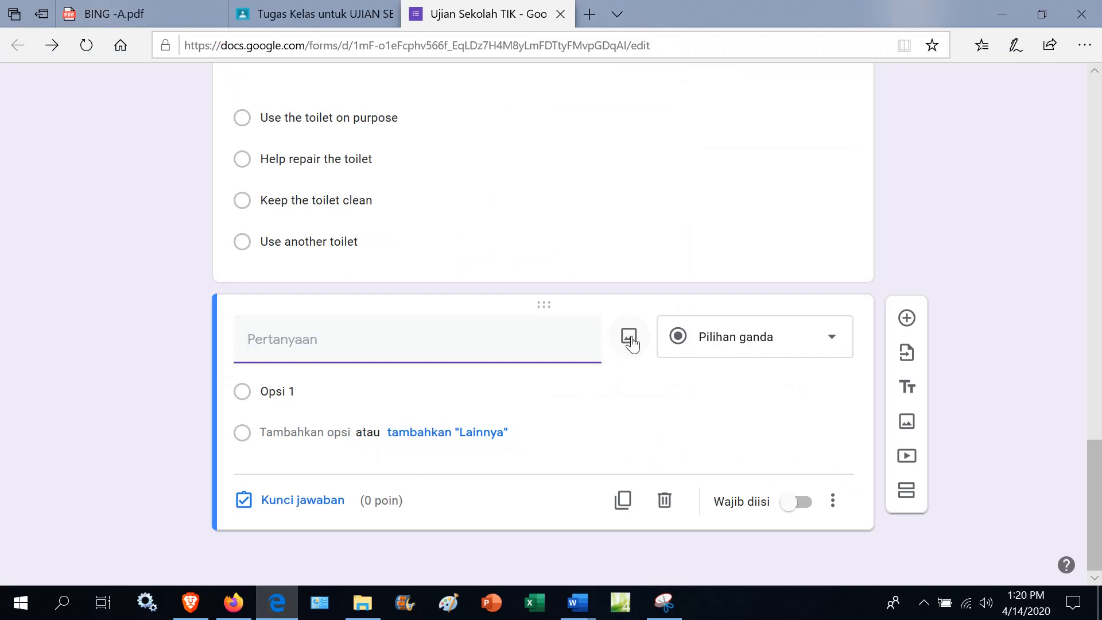
# Step: Upload the 'soal 2' image from Pictures into the new question
pyautogui.click(628, 338)
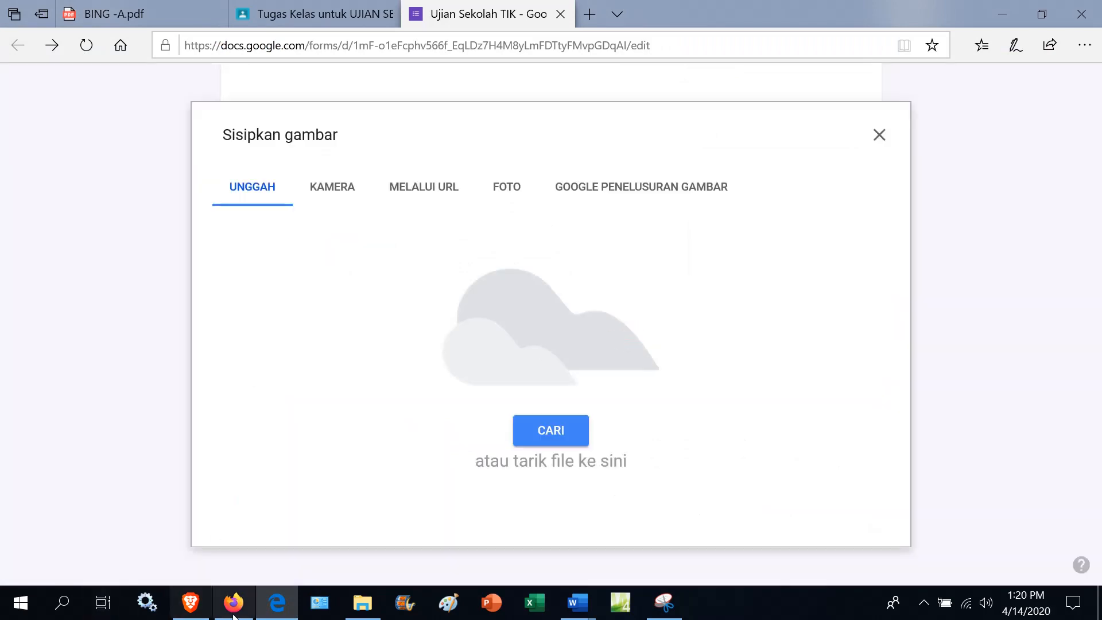
pyautogui.click(369, 611)
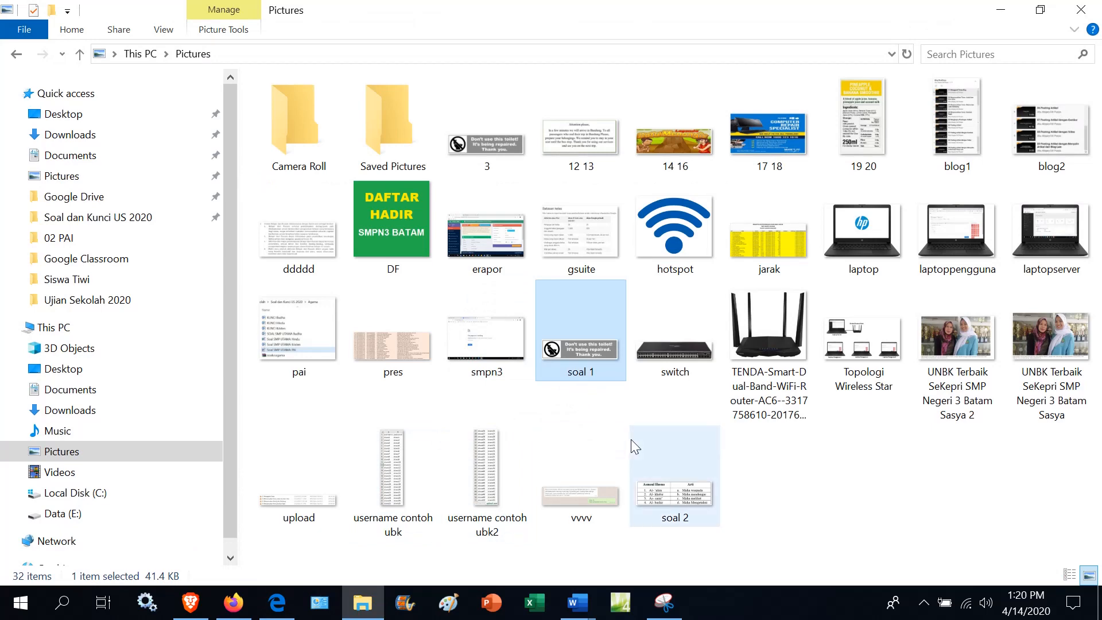
pyautogui.click(683, 496)
pyautogui.moveTo(683, 496); pyautogui.dragTo(466, 461)
pyautogui.moveTo(562, 353); pyautogui.dragTo(515, 349)
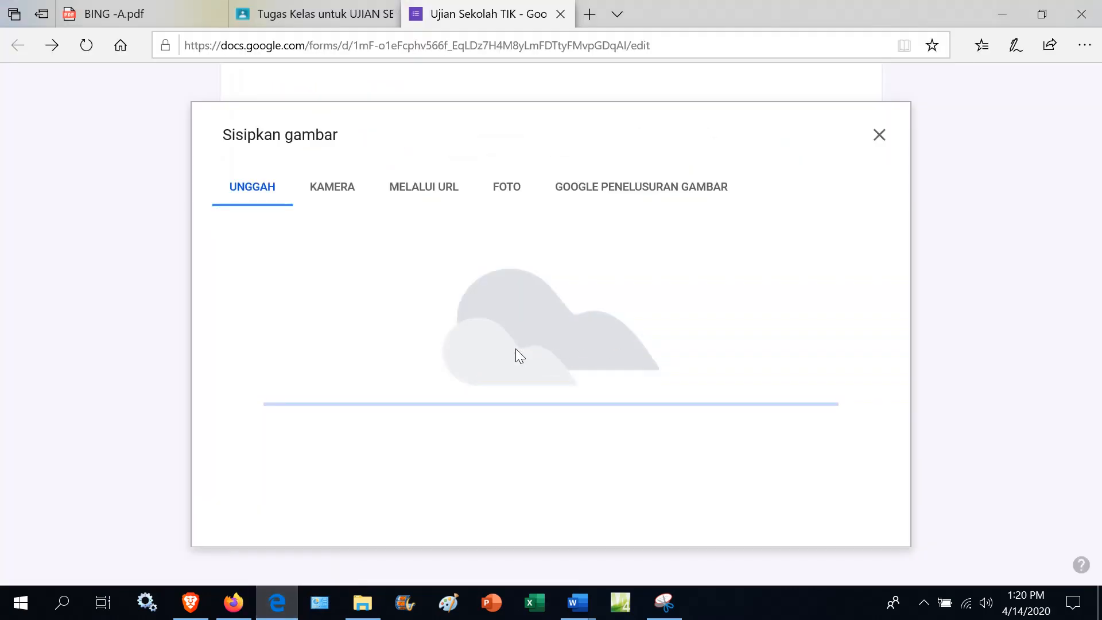
# Step: Shrink the inserted table image to a smaller size by its corner handle
pyautogui.click(657, 352)
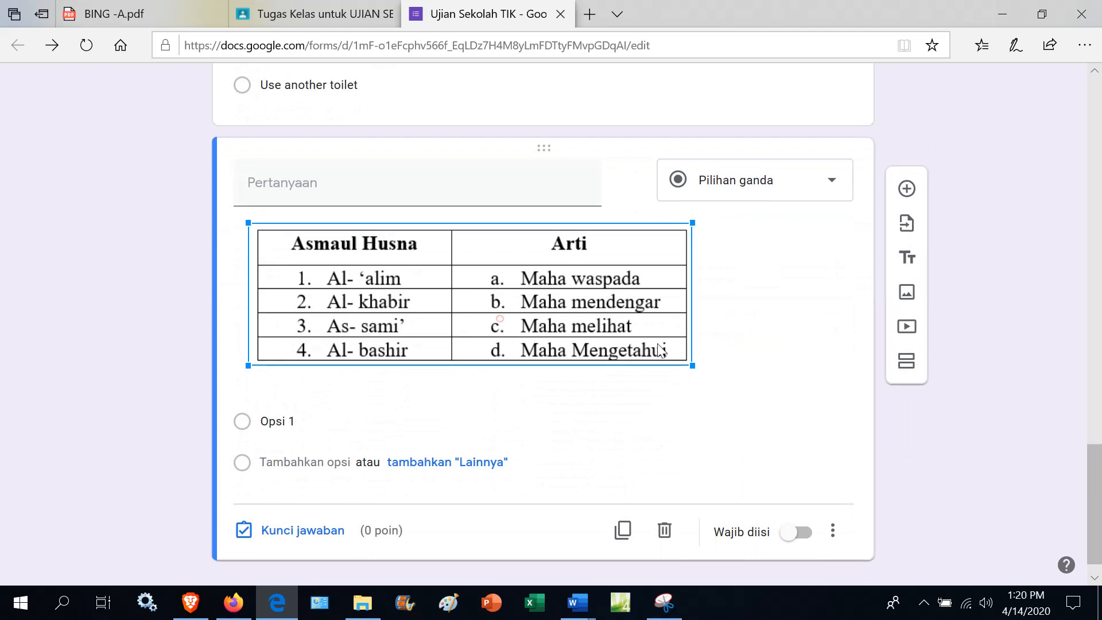
pyautogui.moveTo(641, 358); pyautogui.dragTo(545, 326)
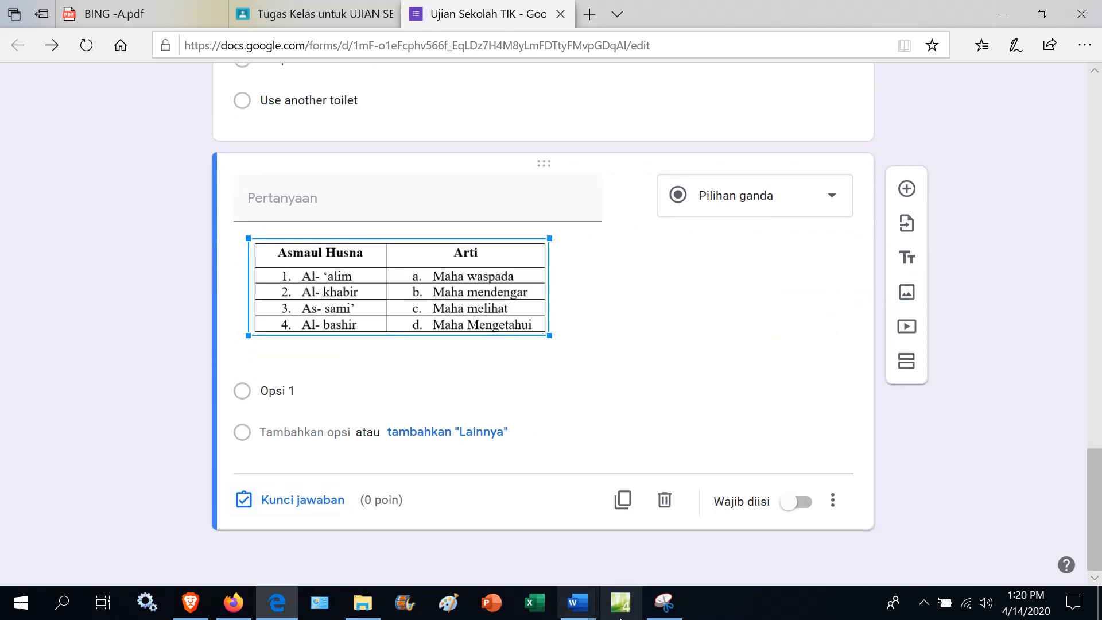
pyautogui.moveTo(588, 615)
pyautogui.click(750, 529)
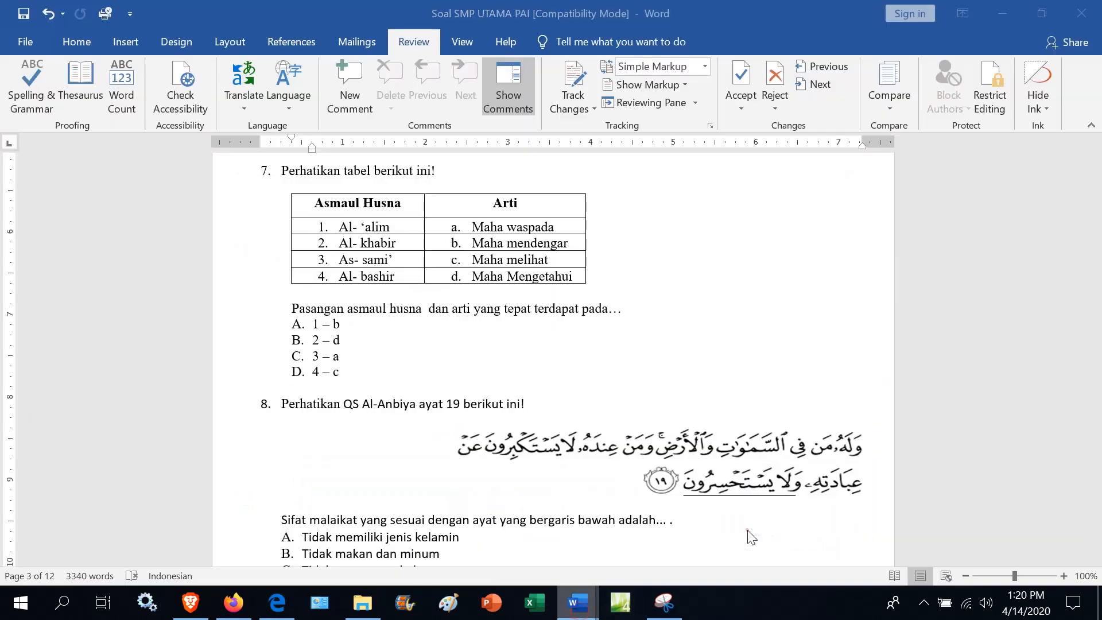
# Step: Paste 'Perhatikan tabel berikut ini!' from Word as the question title, without the leading '7.'
pyautogui.moveTo(284, 170); pyautogui.dragTo(441, 171)
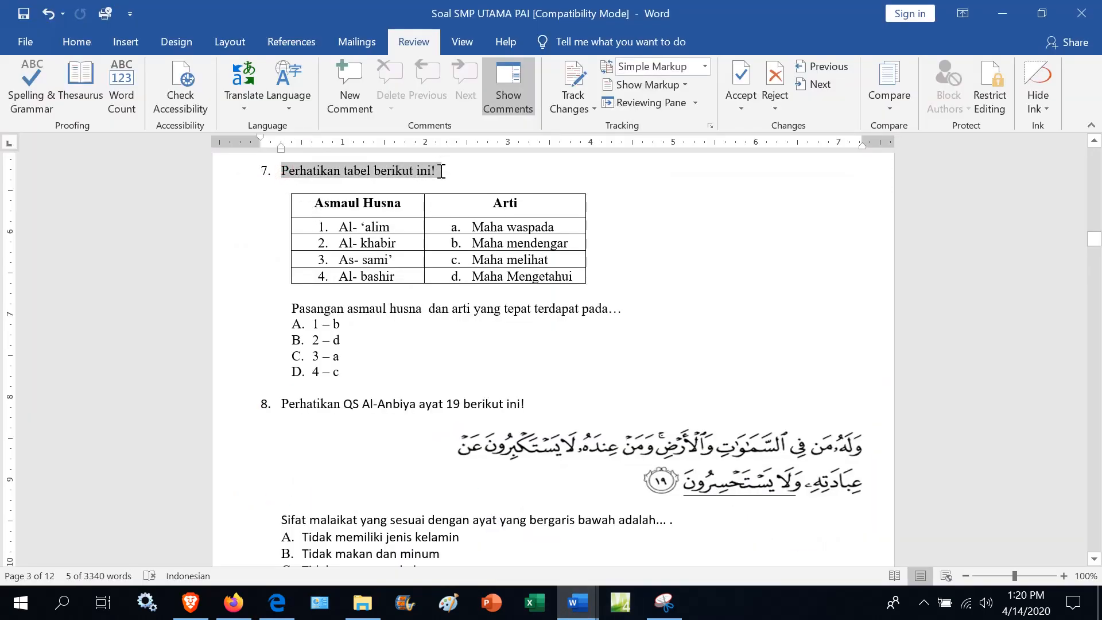
pyautogui.hotkey('ctrl', 'c')
pyautogui.click(277, 602)
pyautogui.click(279, 194)
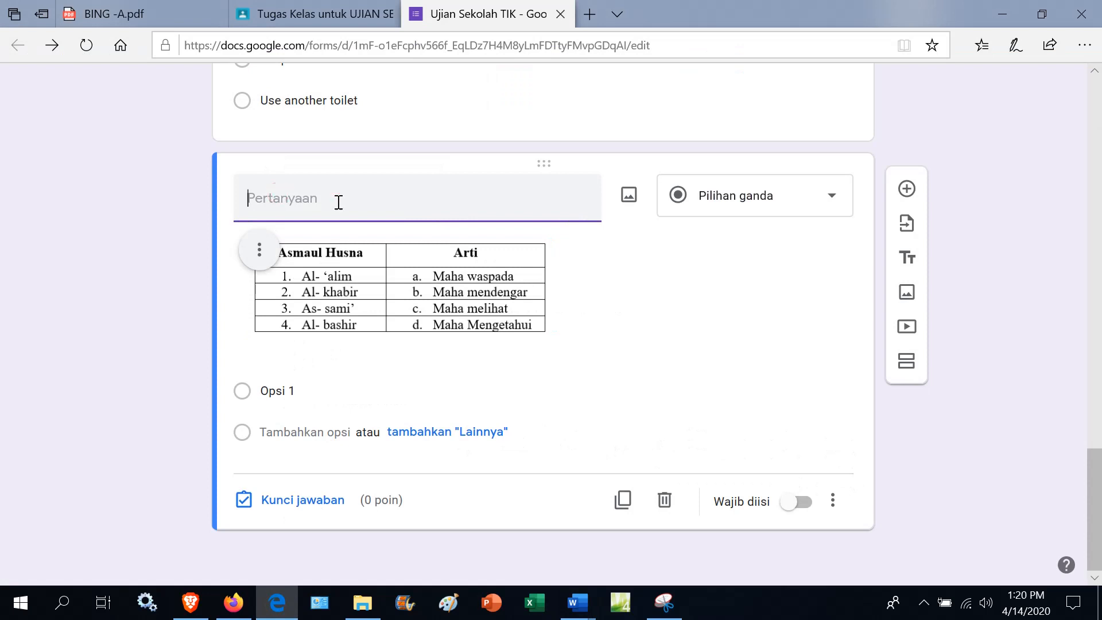
pyautogui.hotkey('ctrl', 'v')
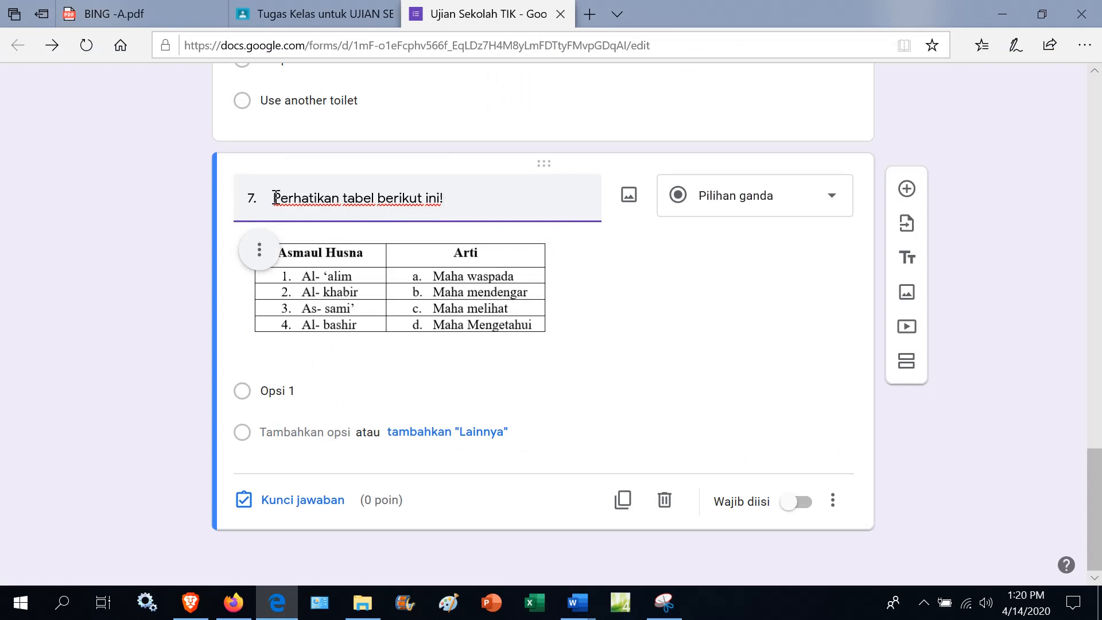
pyautogui.press('BackSpace')
pyautogui.press('BackSpace')
pyautogui.press('BackSpace')
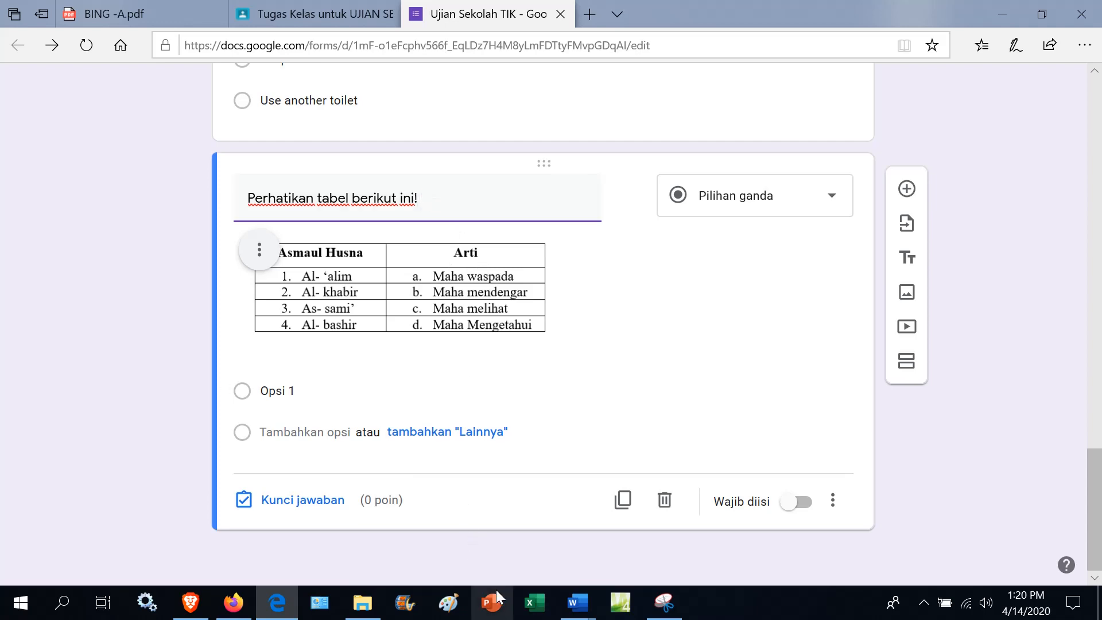
# Step: Append 'Pasangan asmaul husna dan arti yang tepat terdapat pada…' to the question title
pyautogui.click(576, 601)
pyautogui.click(724, 533)
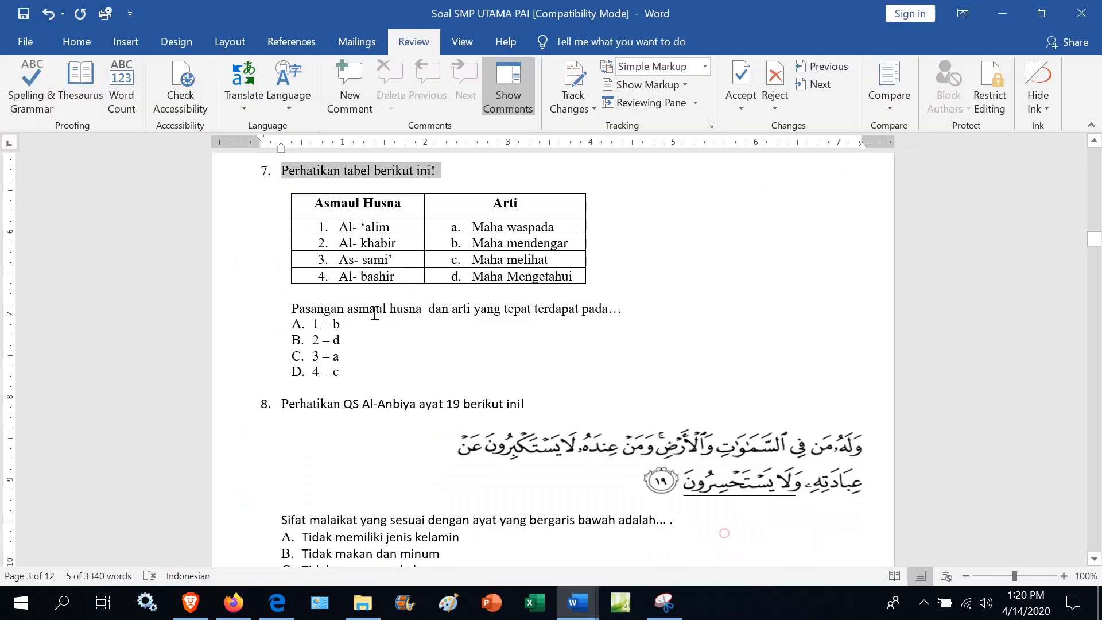
pyautogui.moveTo(292, 310); pyautogui.dragTo(626, 314)
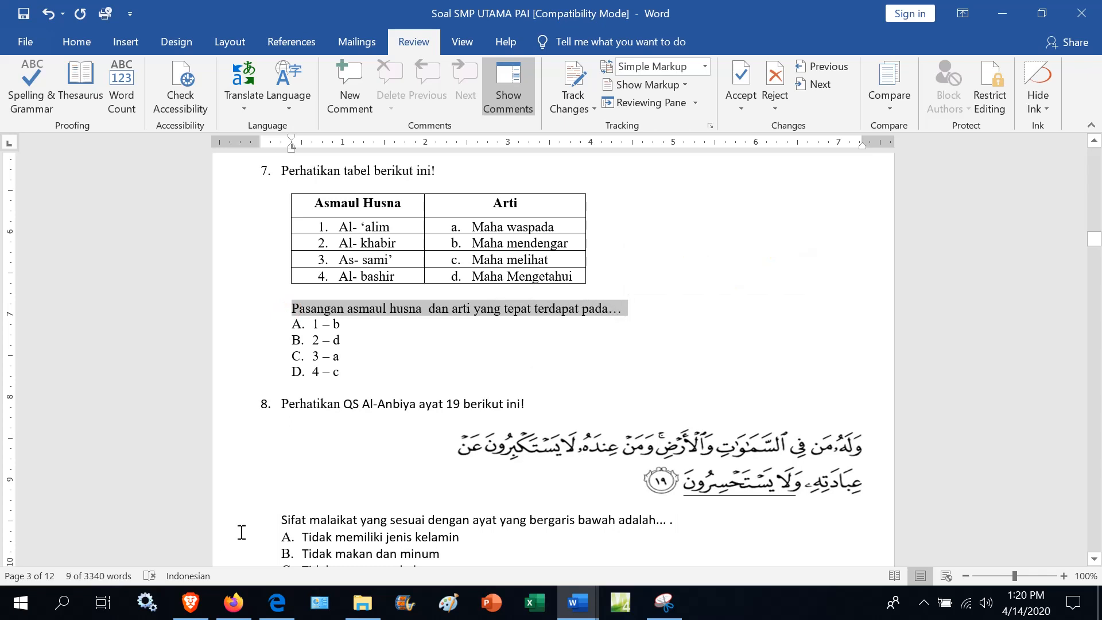
pyautogui.click(276, 602)
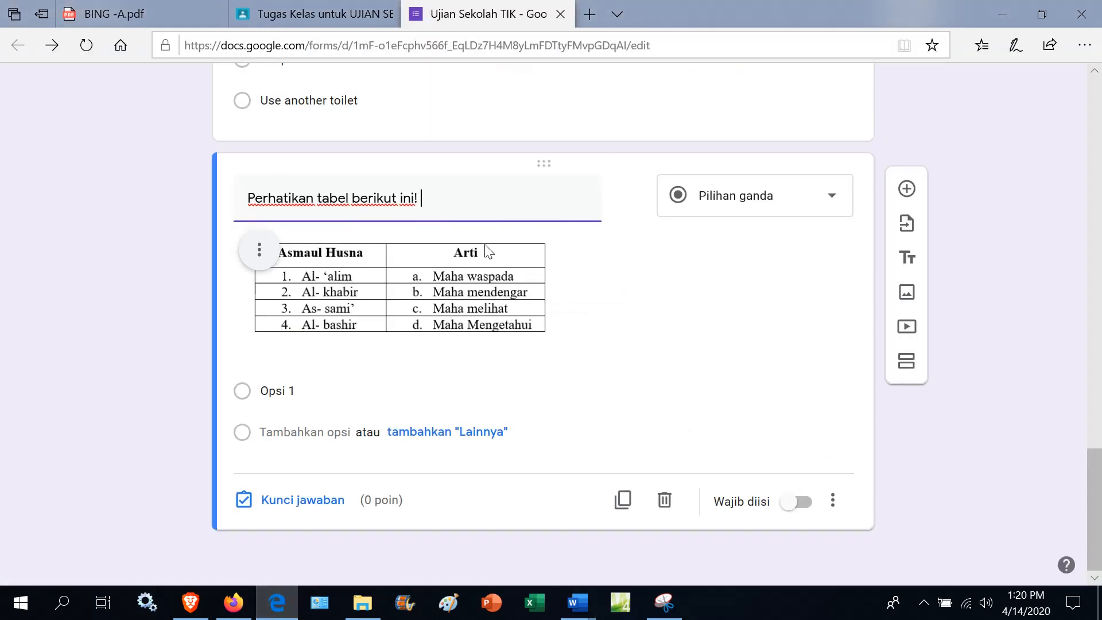
pyautogui.hotkey('ctrl', 'v')
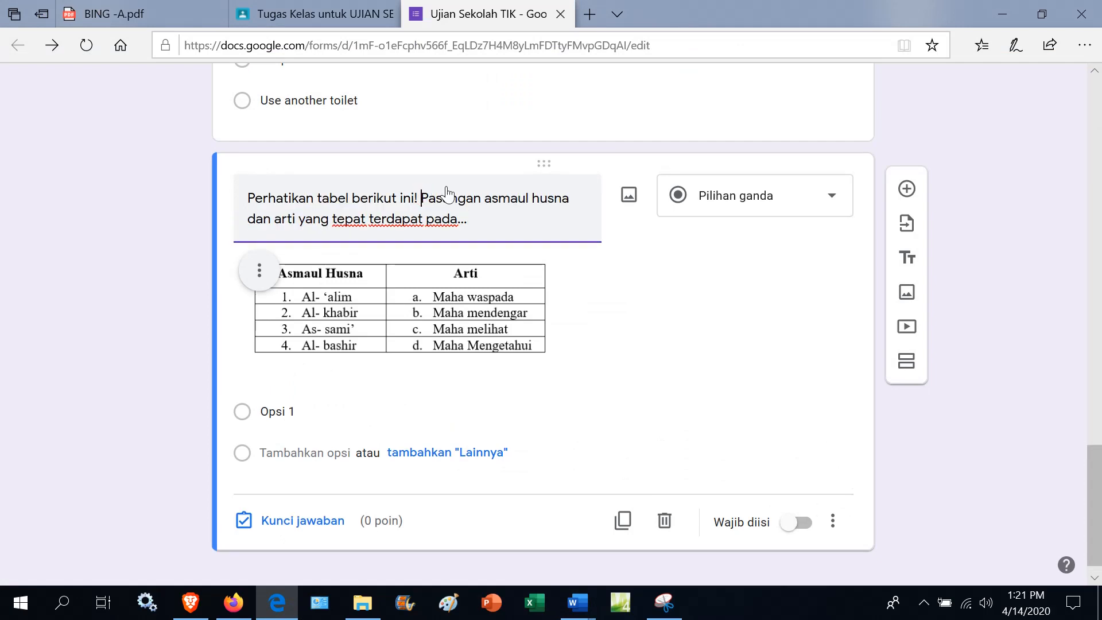
# Step: Add the answer choices 1 – b, 2 - d, 3 - a and 4 - c copied from Word
pyautogui.hotkey('ctrl', 'Return')
pyautogui.click(774, 126)
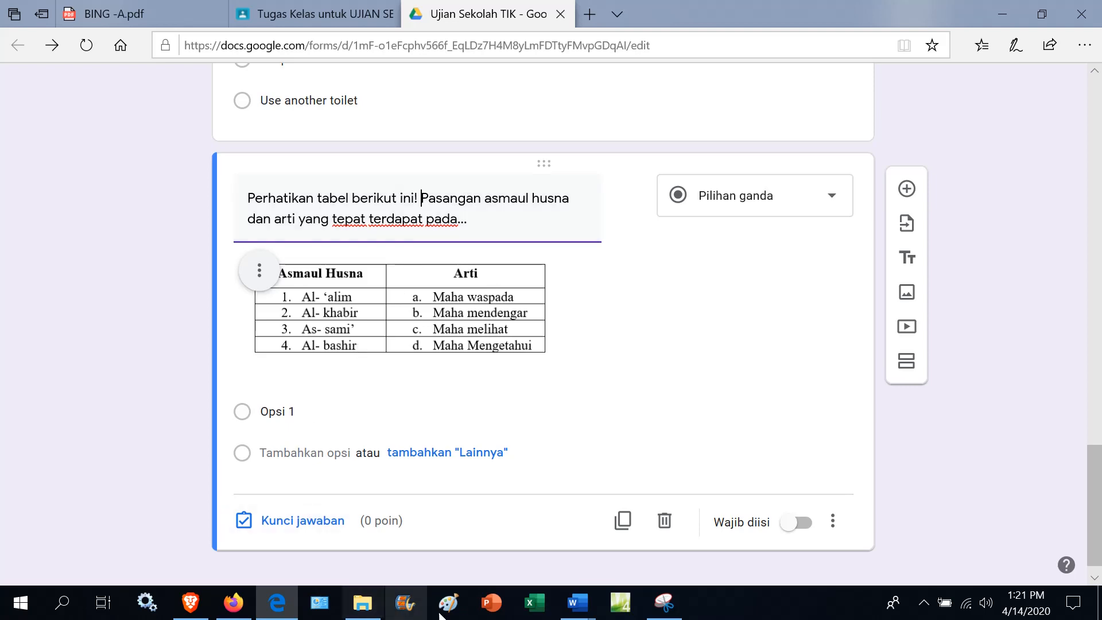
pyautogui.moveTo(577, 602)
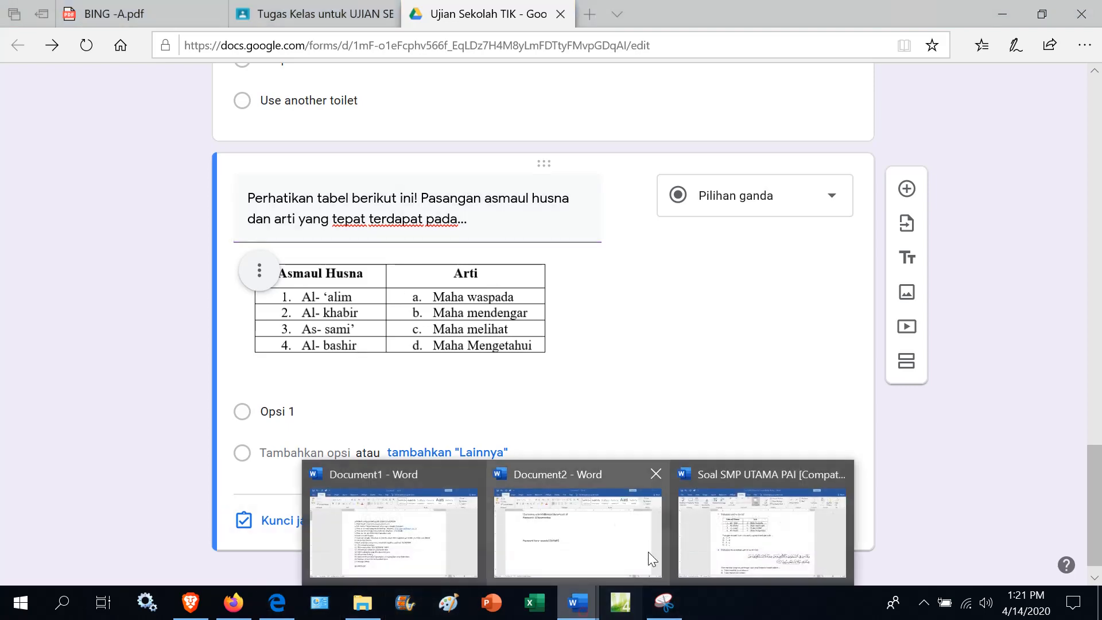
pyautogui.click(701, 534)
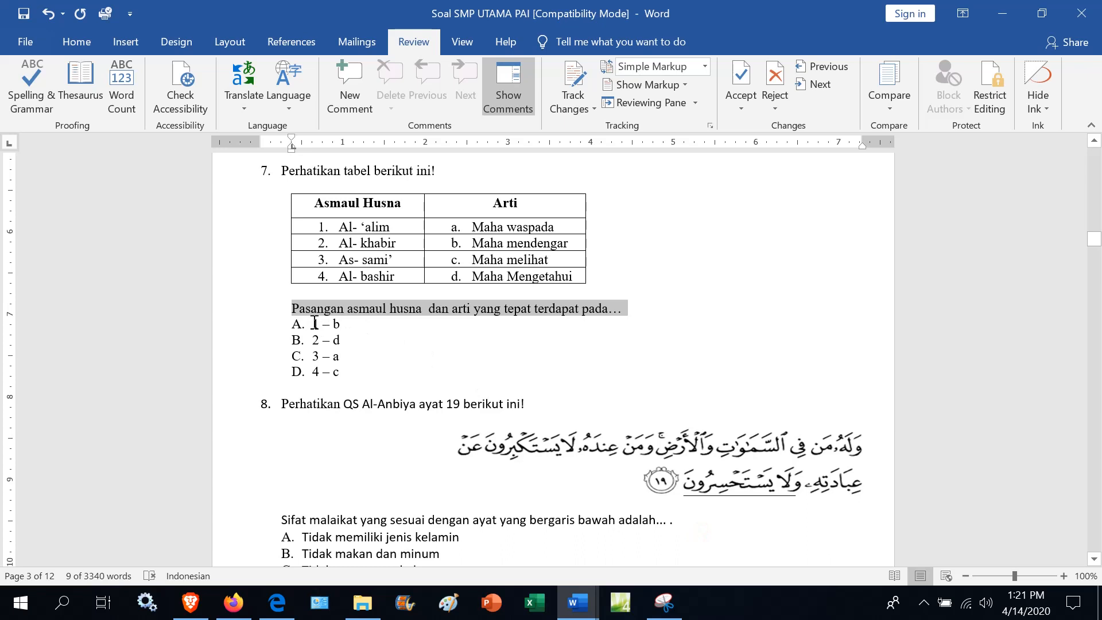
pyautogui.moveTo(315, 323); pyautogui.dragTo(346, 325)
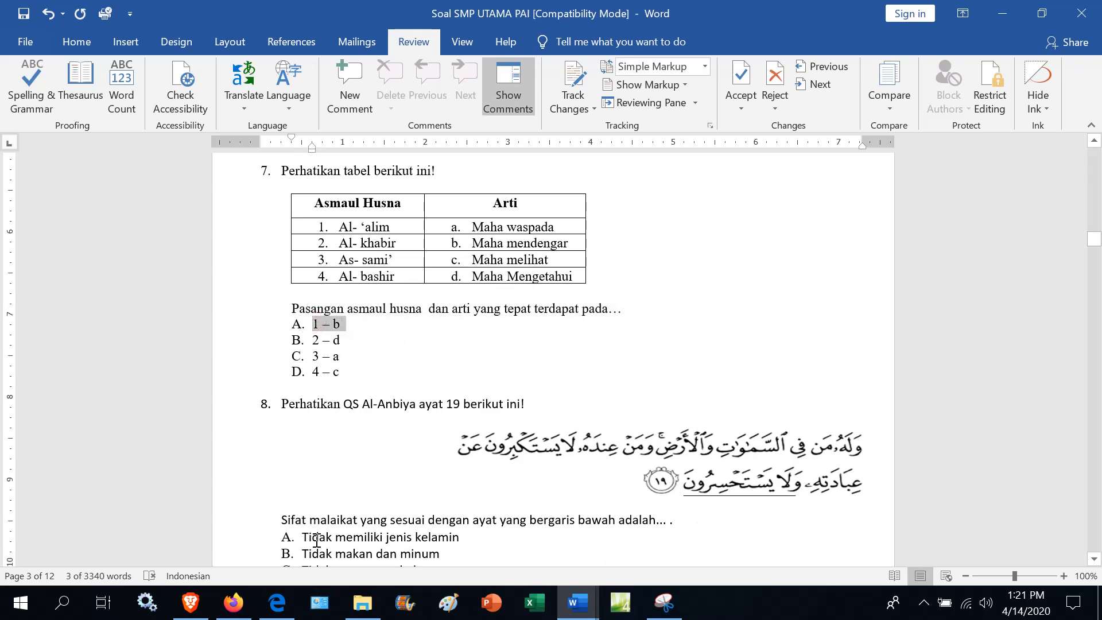
pyautogui.click(277, 602)
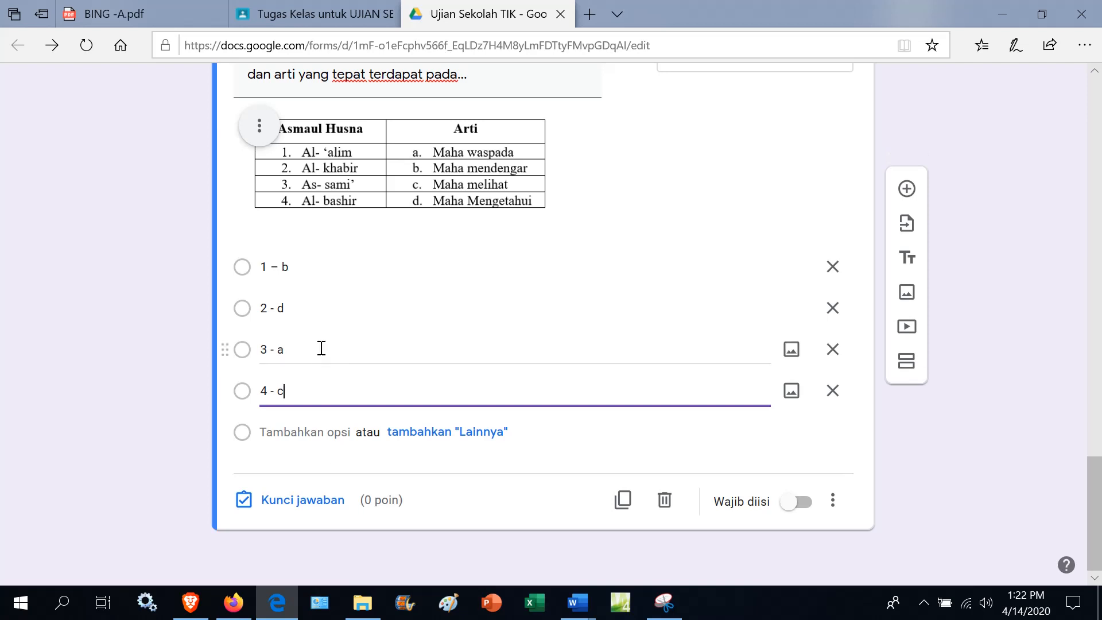
pyautogui.click(303, 500)
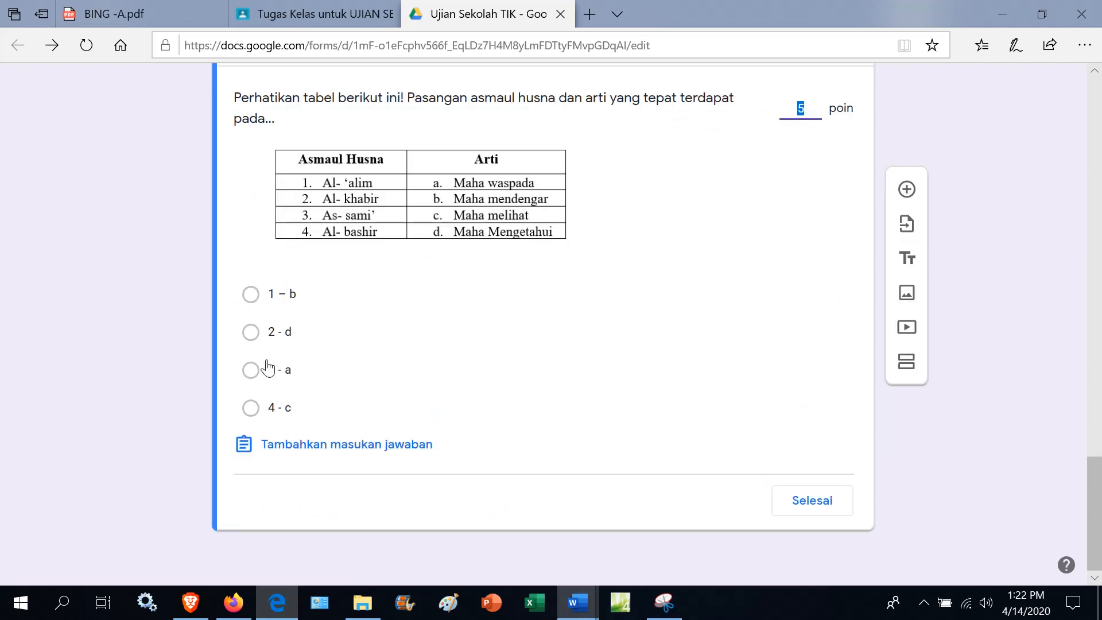
# Step: Mark 2 - d as the correct answer, worth 5 points, and finish the answer key
pyautogui.click(251, 333)
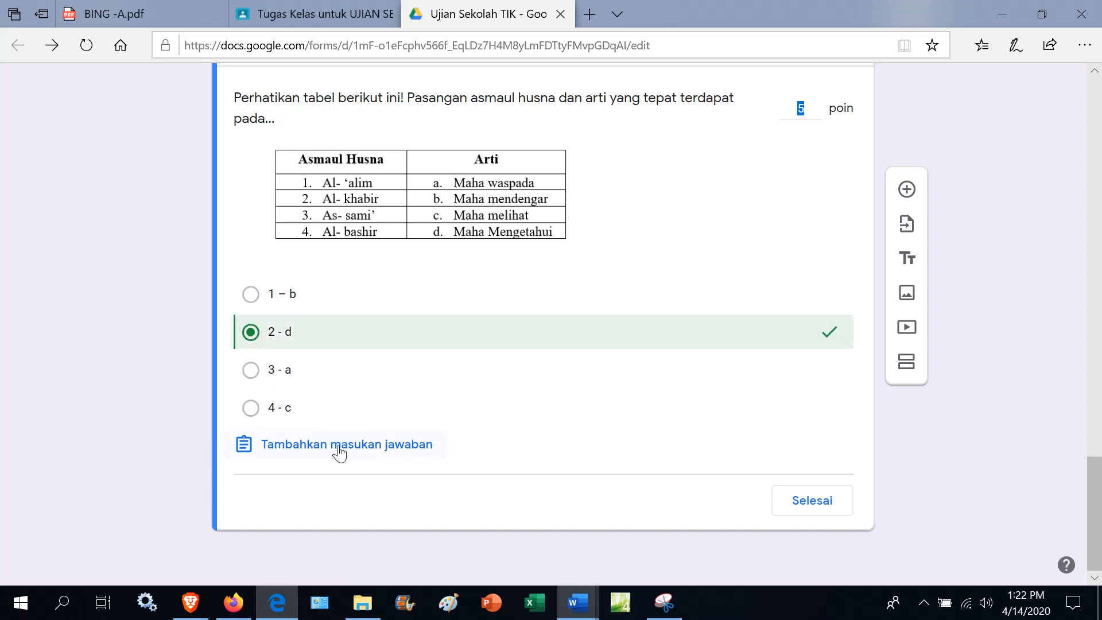
pyautogui.click(808, 505)
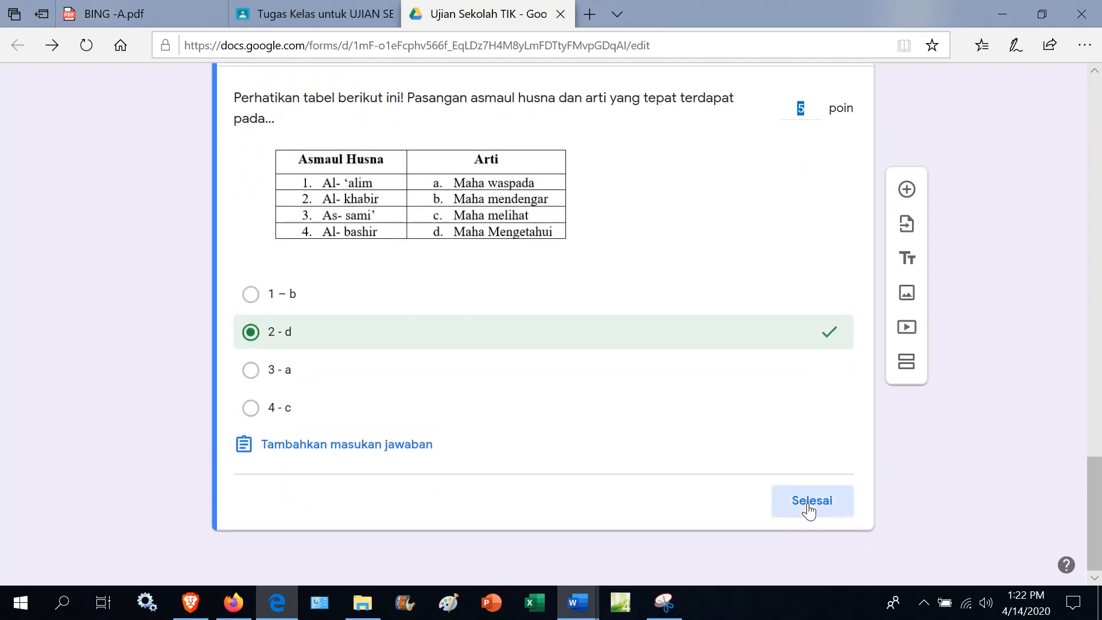
pyautogui.scroll(-3, 631, 454)
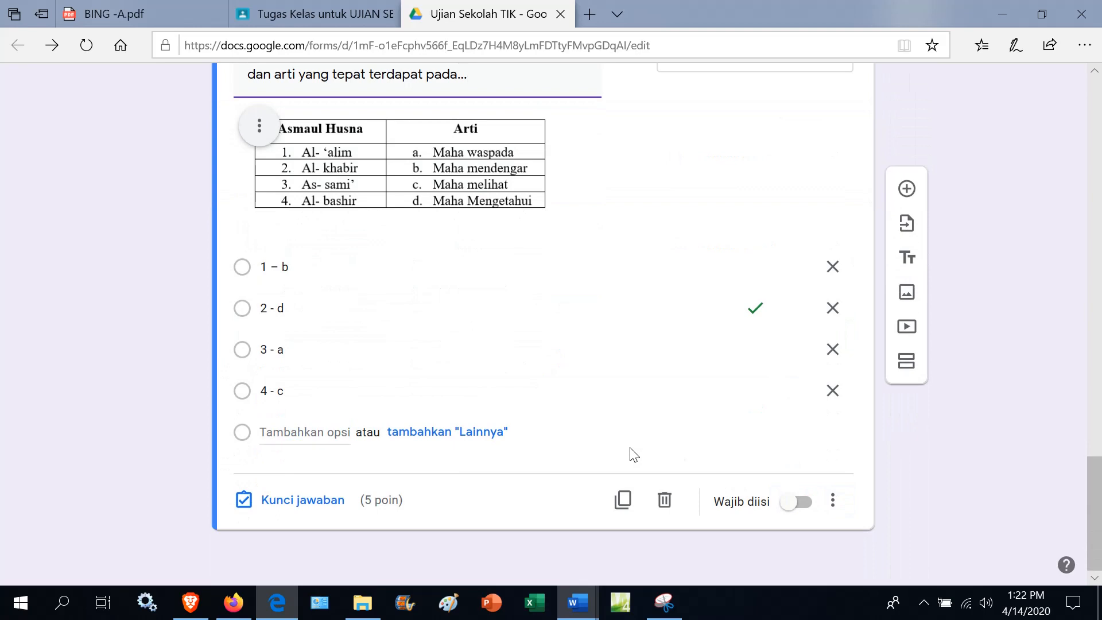
pyautogui.scroll(5, 628, 450)
pyautogui.scroll(-5, 627, 449)
pyautogui.scroll(6, 627, 449)
pyautogui.scroll(15, 622, 441)
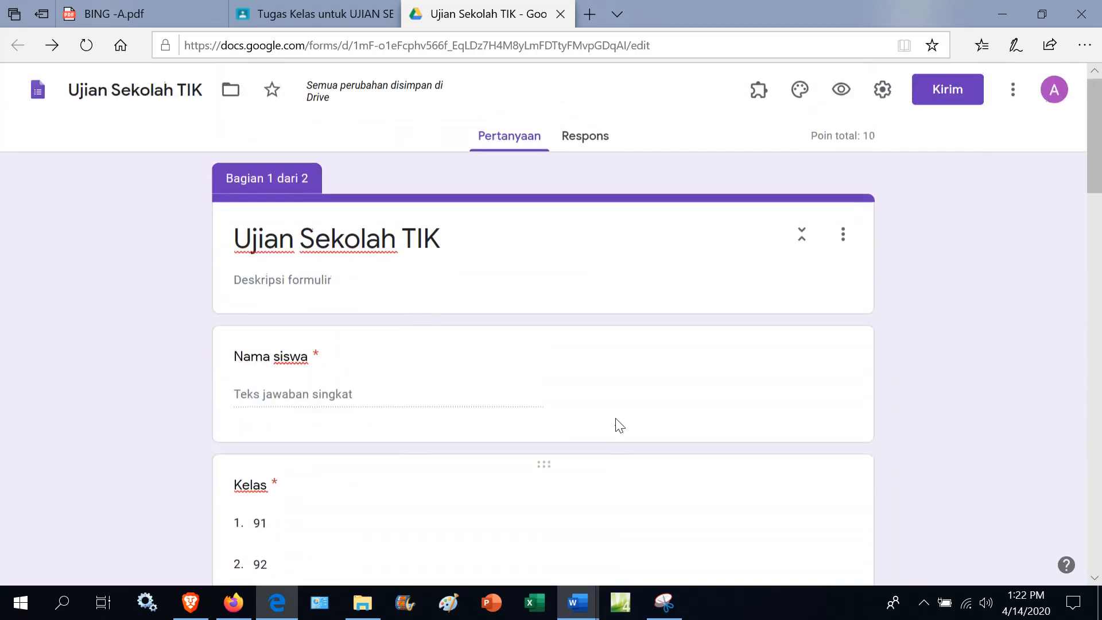
pyautogui.scroll(-15, 618, 425)
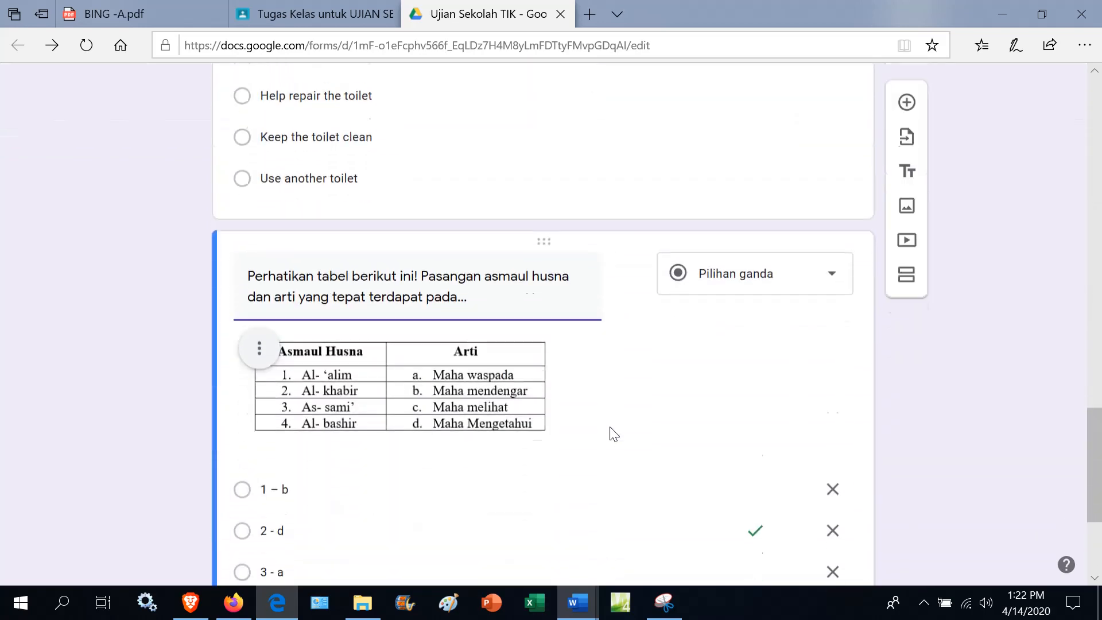
pyautogui.scroll(15, 611, 436)
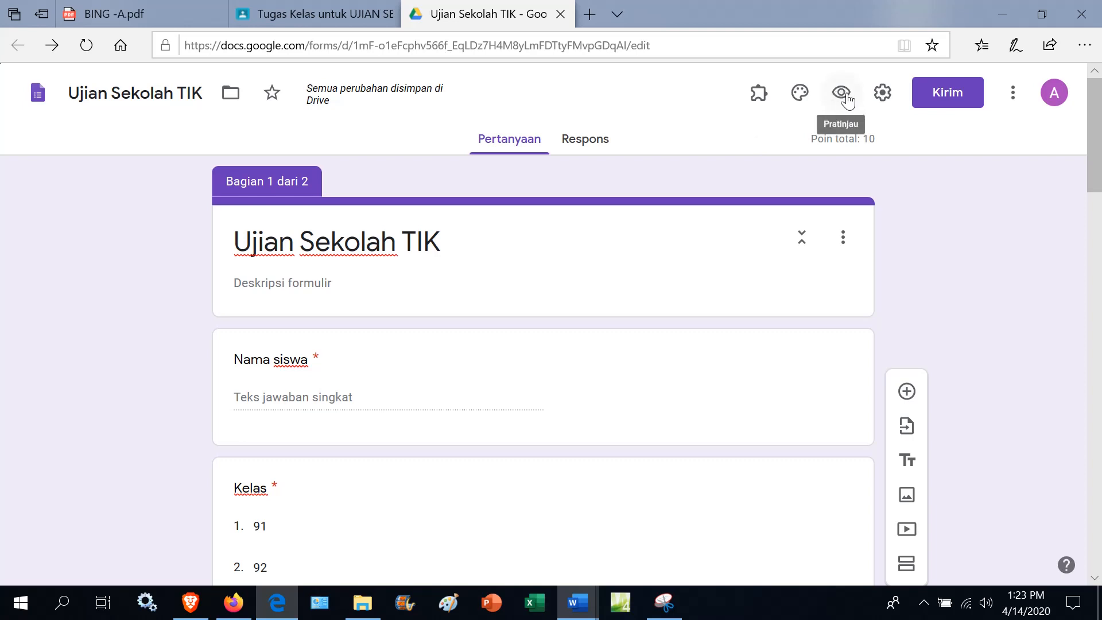
# Step: Preview the form and look over its Nama siswa, Kelas and Token soal fields
pyautogui.click(846, 99)
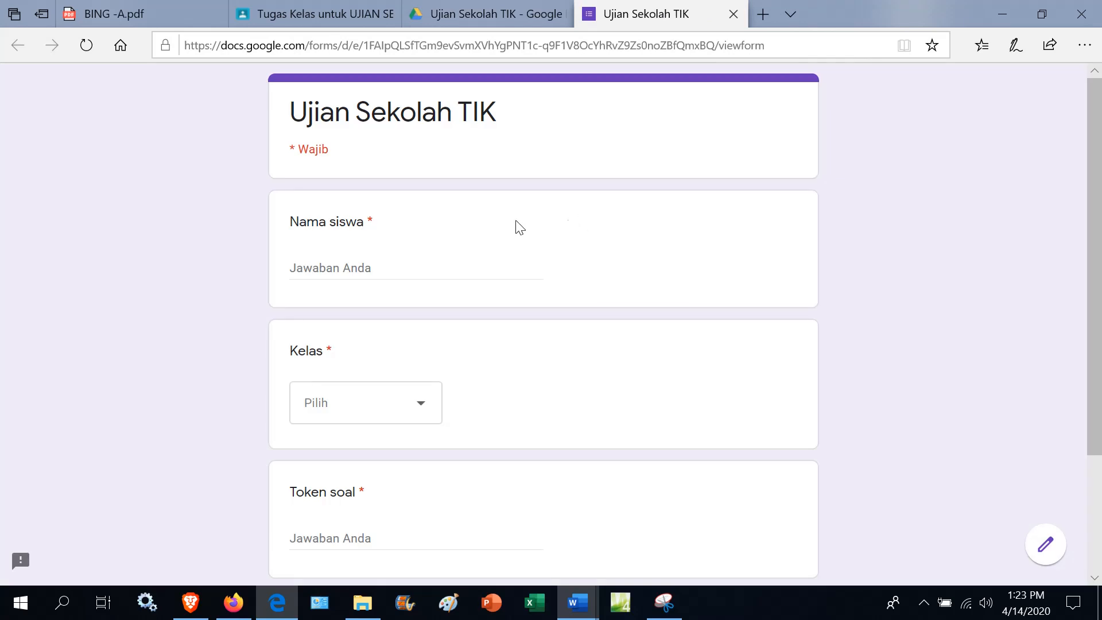
pyautogui.click(356, 277)
pyautogui.scroll(-3, 357, 274)
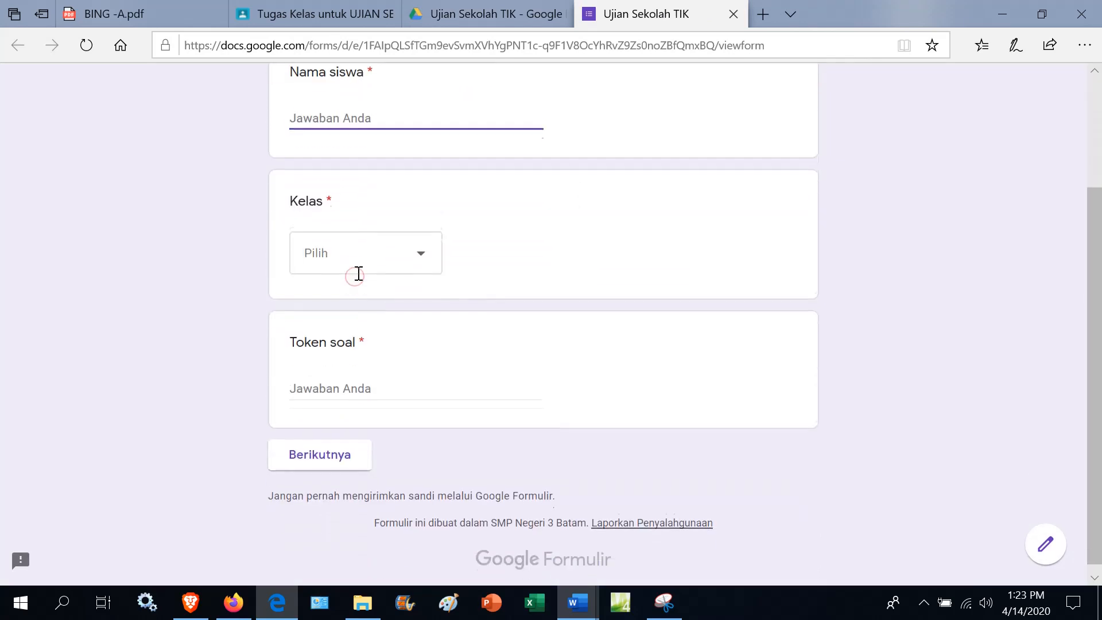
pyautogui.click(395, 260)
pyautogui.click(257, 255)
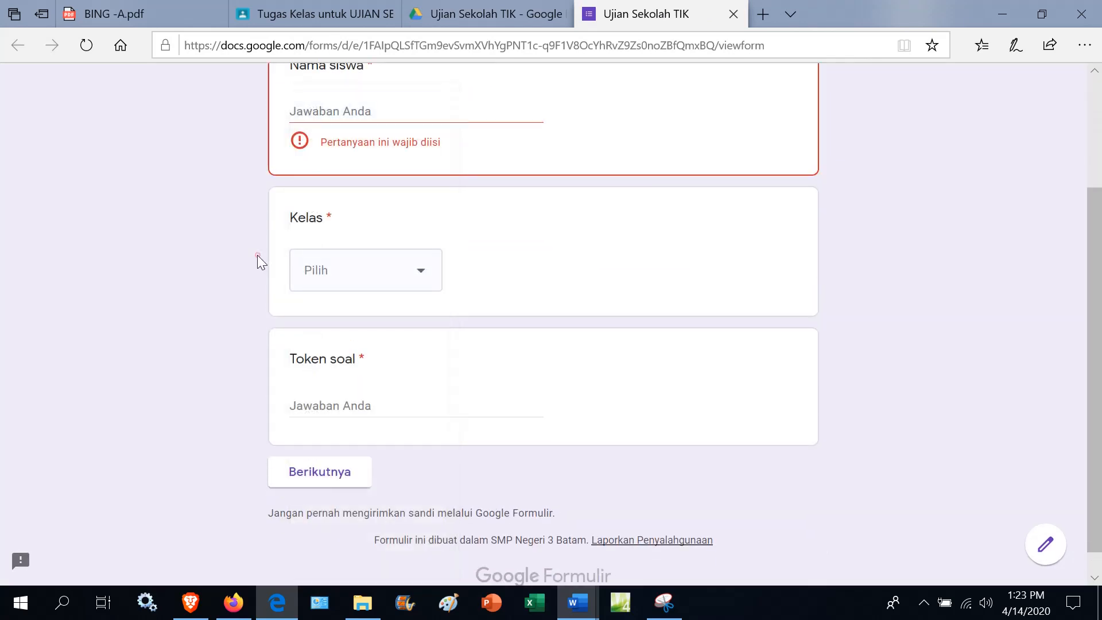
pyautogui.click(344, 410)
pyautogui.scroll(-1, 344, 411)
pyautogui.scroll(3, 344, 403)
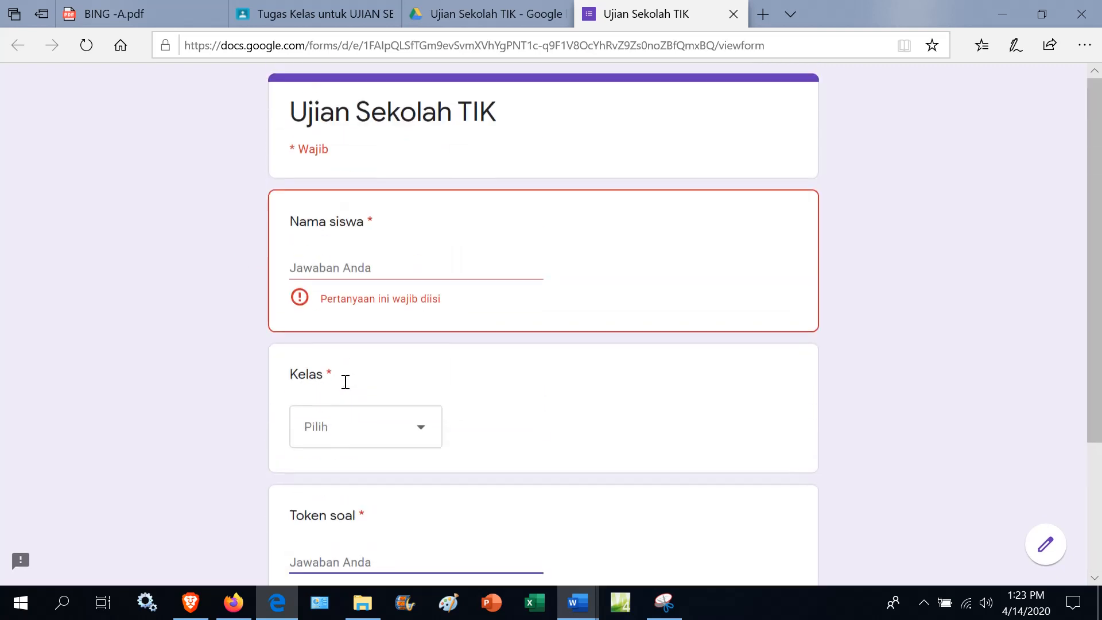
# Step: Enter a student name, choose class 91, enter the question token, and continue
pyautogui.click(321, 263)
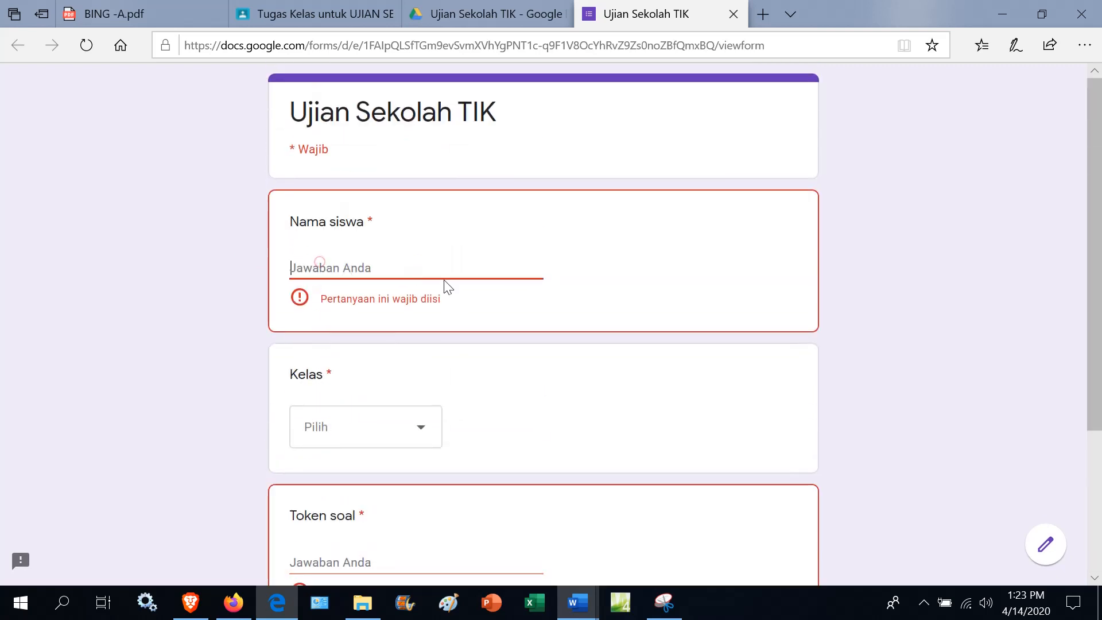
pyautogui.write('edi')
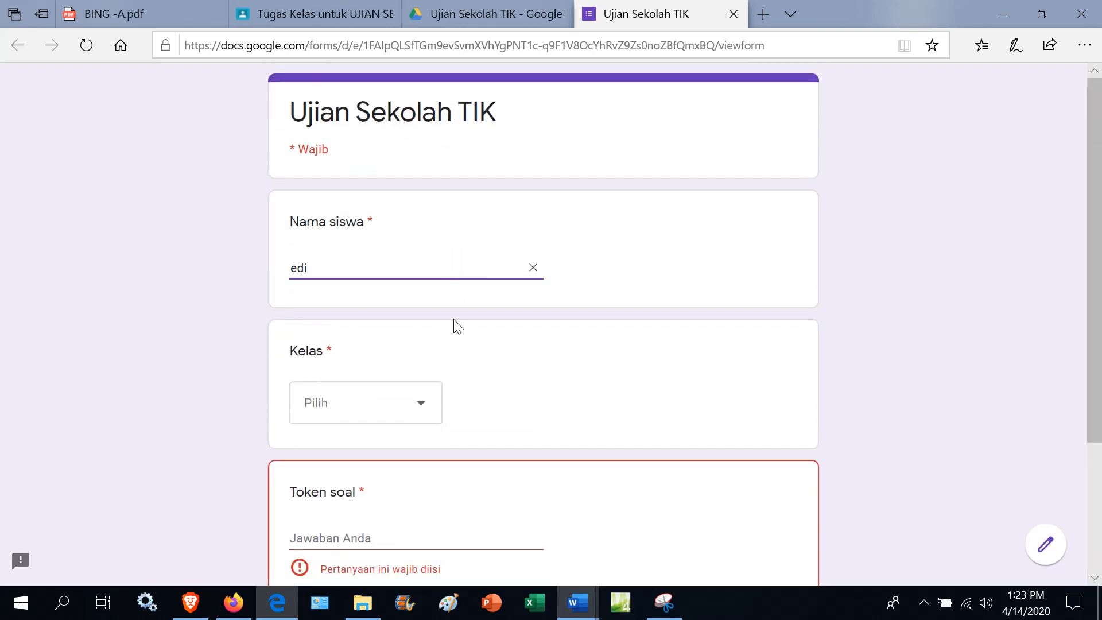
pyautogui.click(388, 409)
pyautogui.click(338, 173)
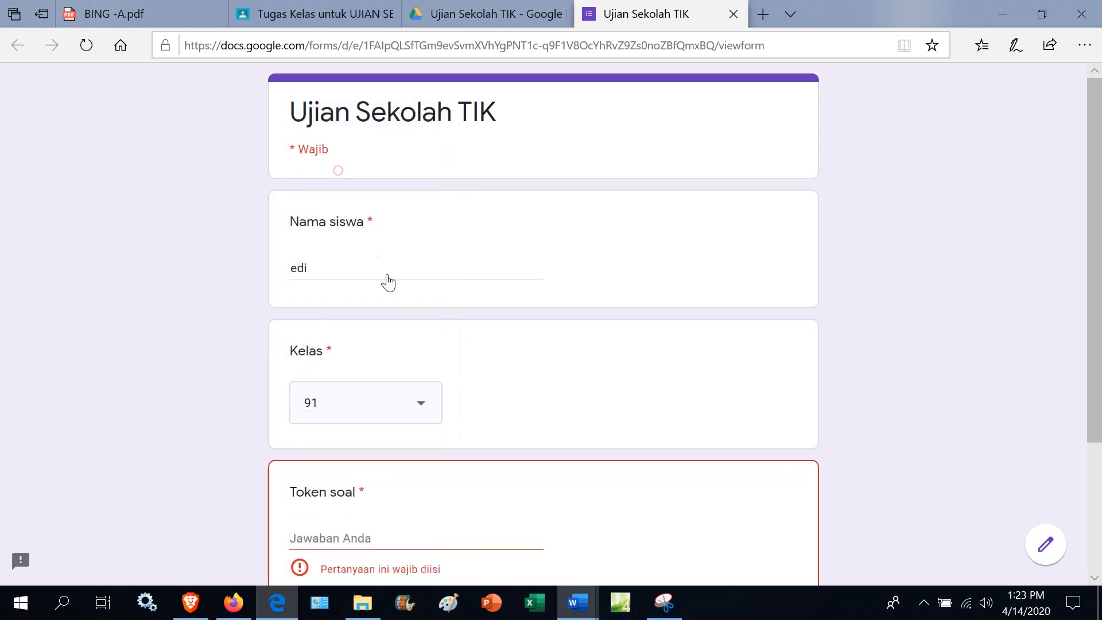
pyautogui.scroll(-3, 395, 289)
pyautogui.click(363, 354)
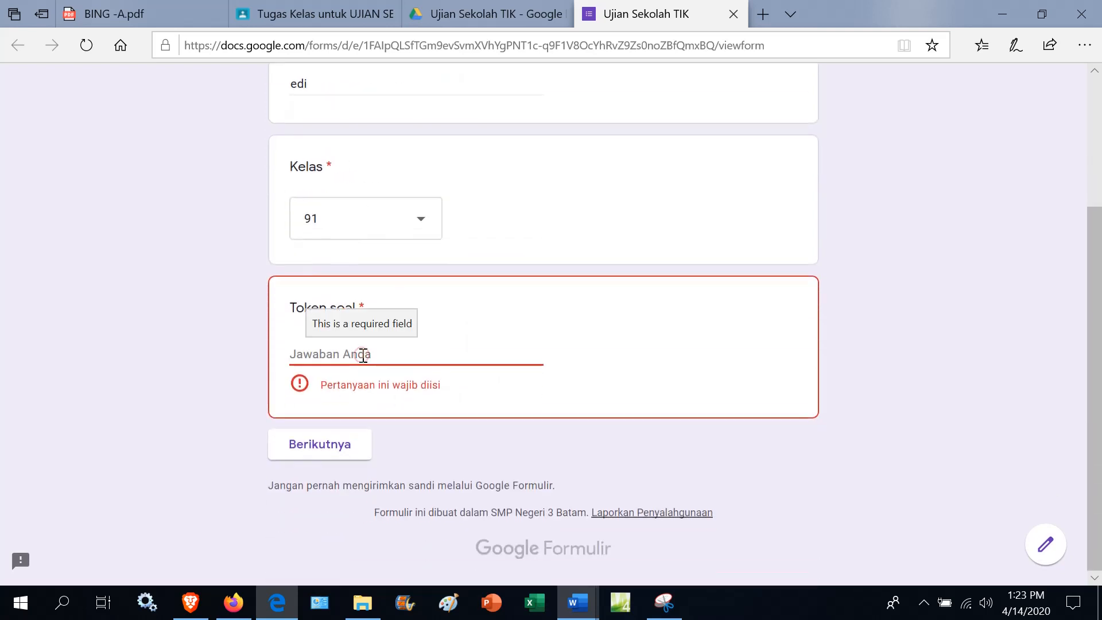
pyautogui.write('123abc')
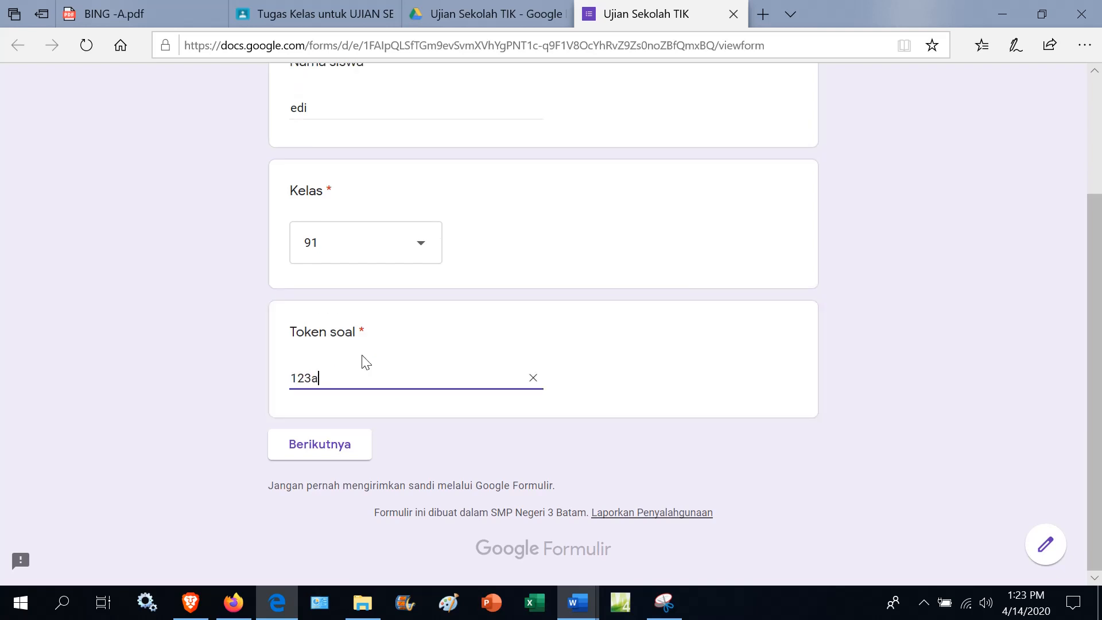
pyautogui.click(356, 442)
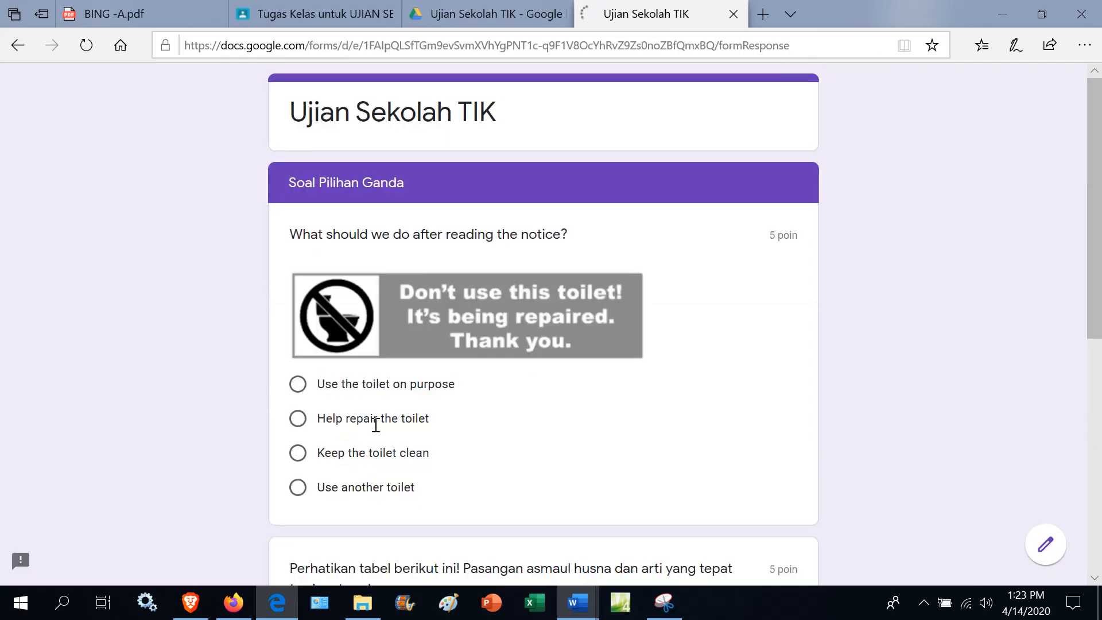
# Step: Answer the multiple-choice questions, choosing 'Help repair the toilet', and submit the response
pyautogui.scroll(-6, 432, 367)
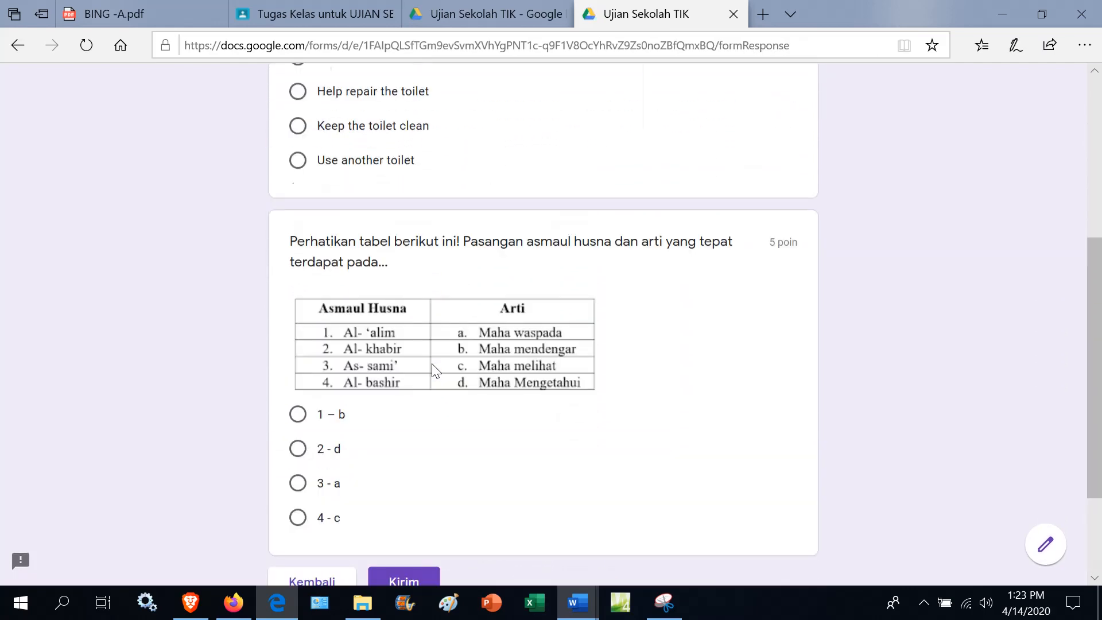
pyautogui.scroll(3, 432, 364)
pyautogui.click(297, 267)
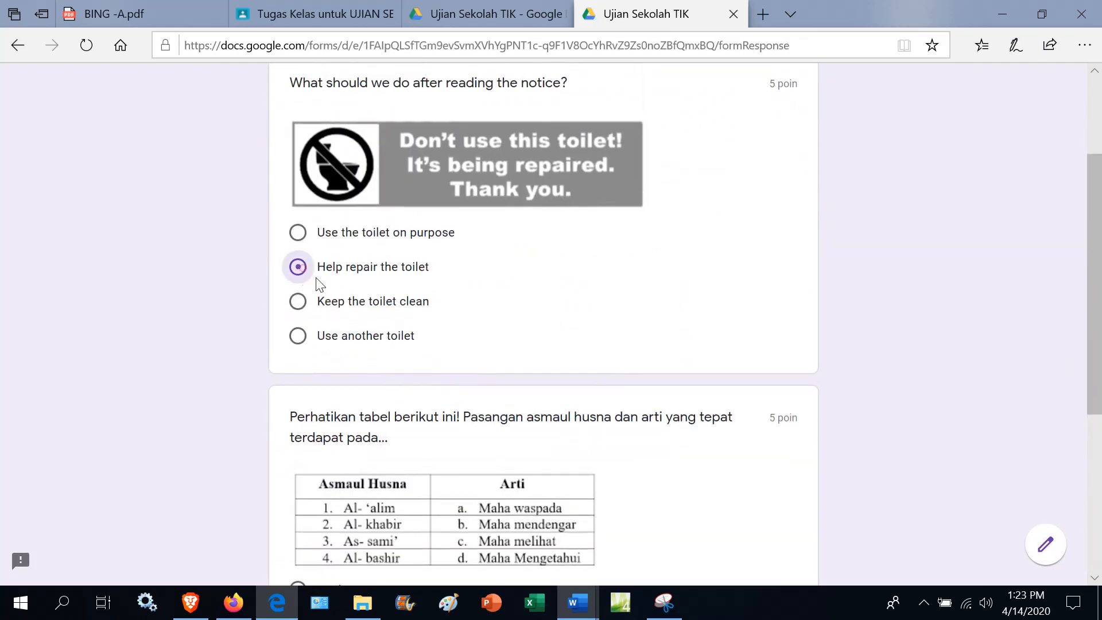
pyautogui.scroll(-5, 315, 333)
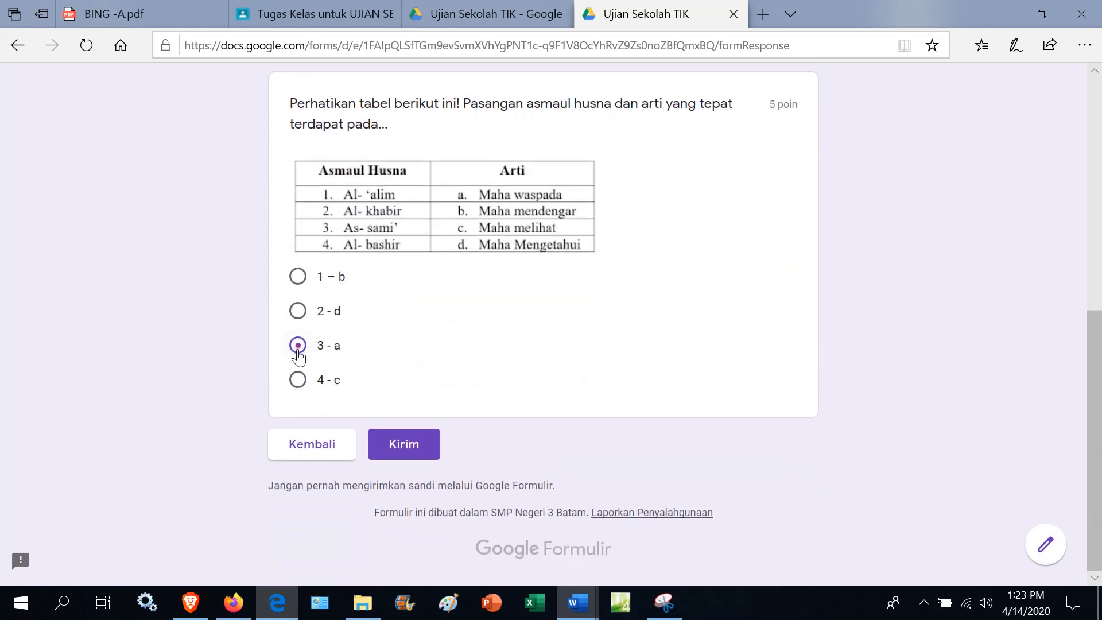
pyautogui.click(413, 450)
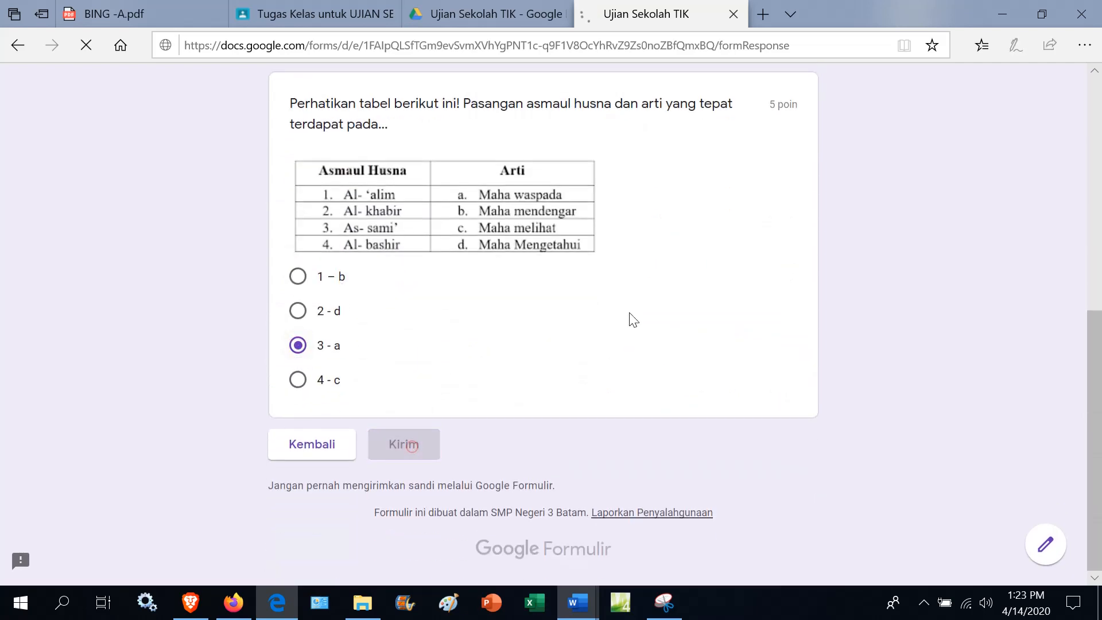
# Step: View the submitted response's score of 0/10
pyautogui.click(373, 218)
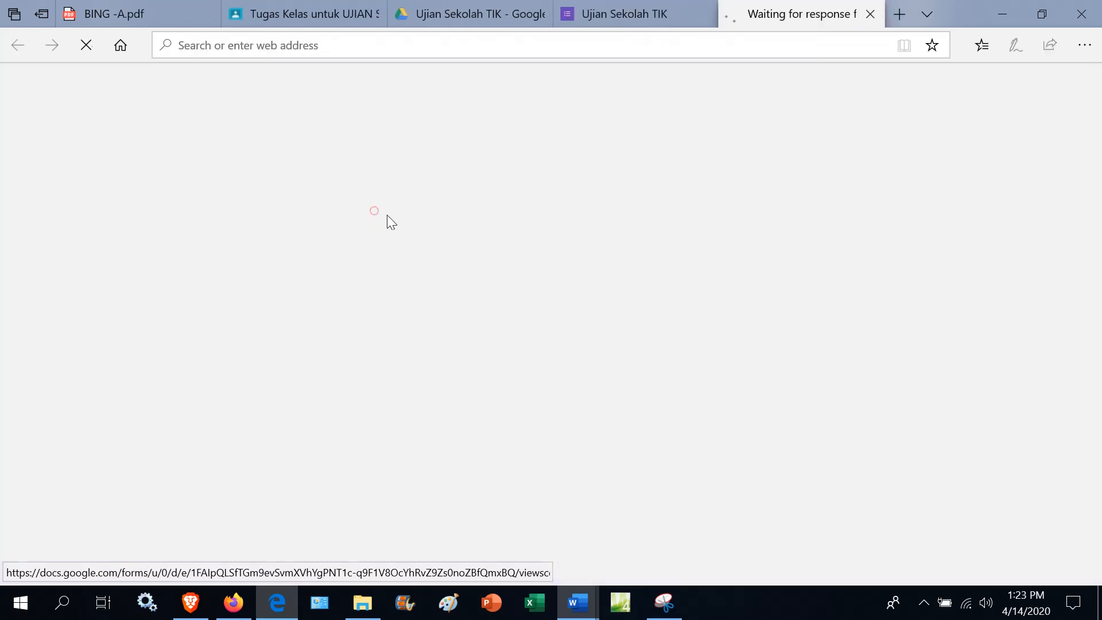
pyautogui.scroll(-1, 537, 239)
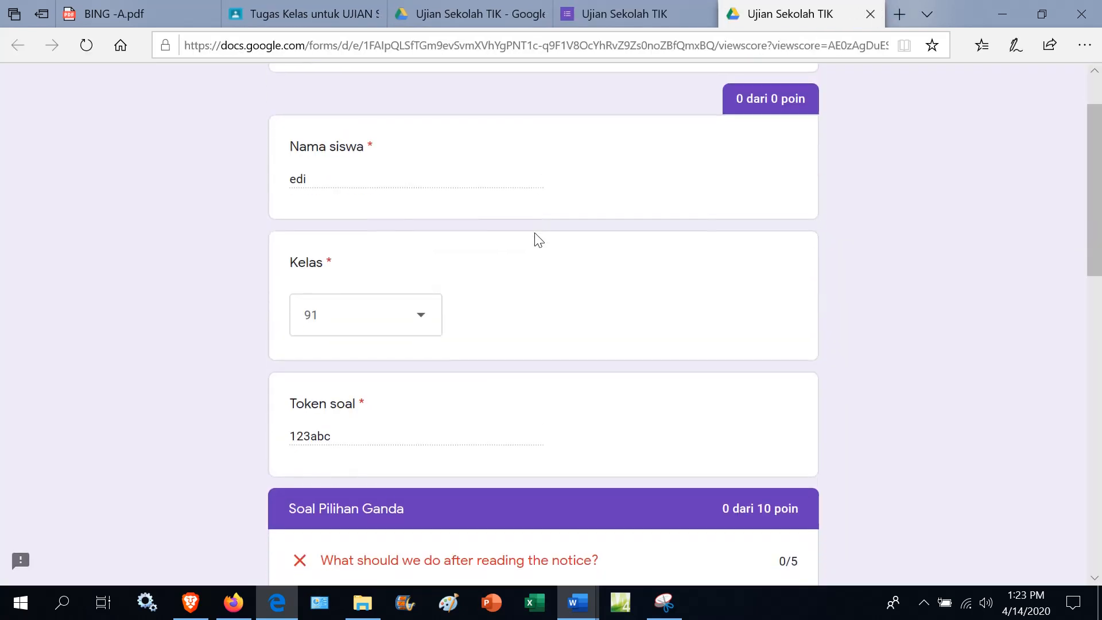
pyautogui.scroll(1, 537, 239)
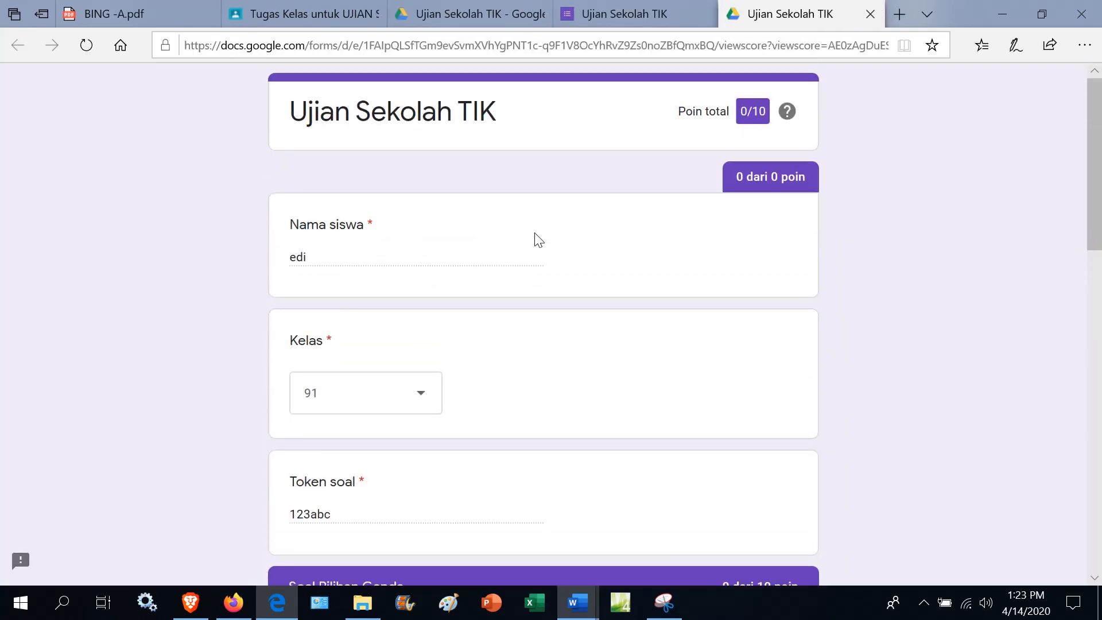
pyautogui.scroll(-4, 537, 240)
pyautogui.scroll(-9, 531, 233)
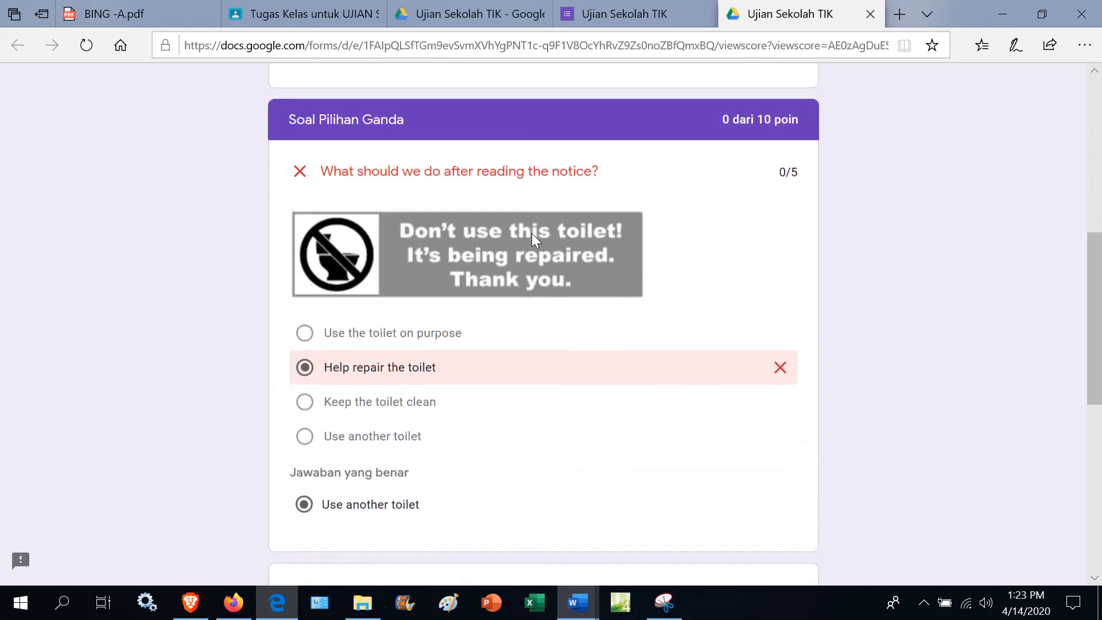
pyautogui.scroll(7, 531, 233)
pyautogui.scroll(6, 529, 211)
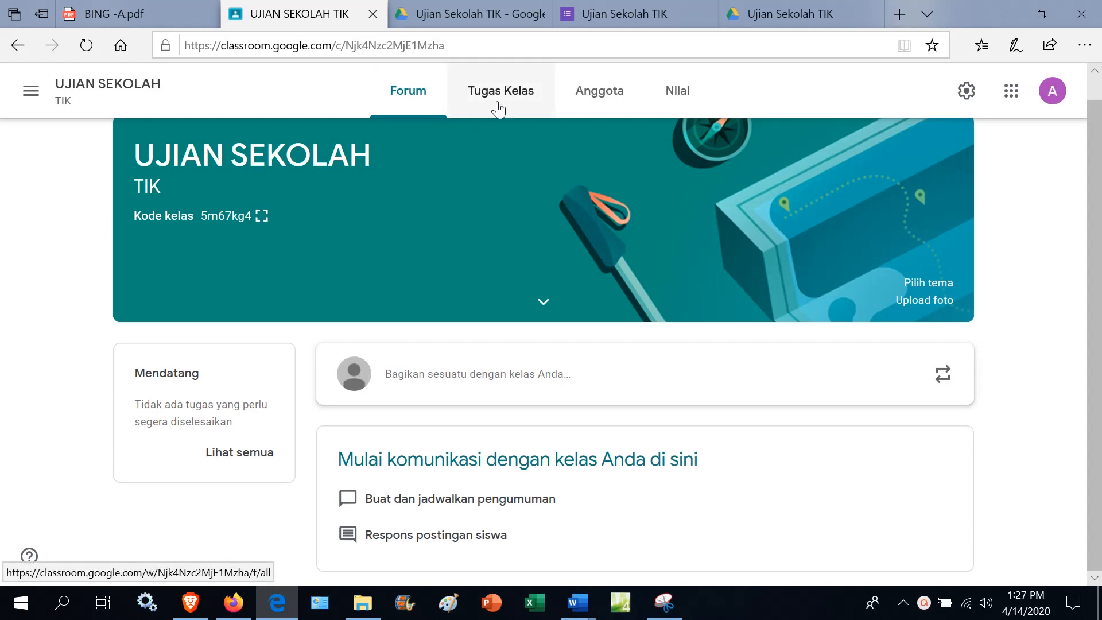
# Step: Open the draft Ujian Sekolah TIK assignment for editing from the classwork page
pyautogui.click(516, 105)
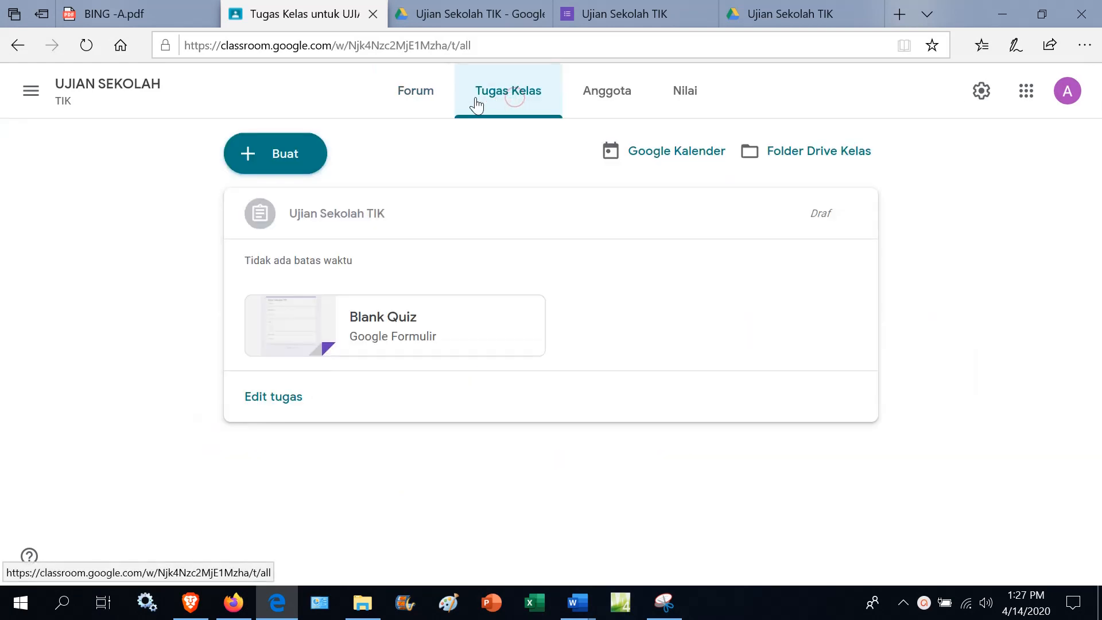
pyautogui.click(422, 98)
pyautogui.click(487, 102)
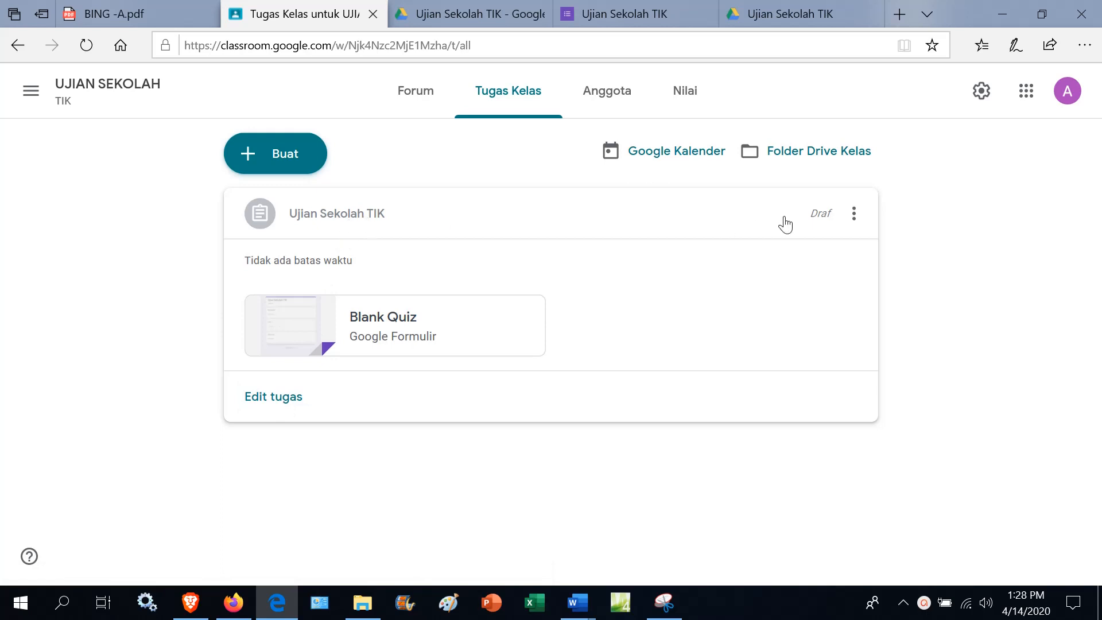
pyautogui.click(855, 216)
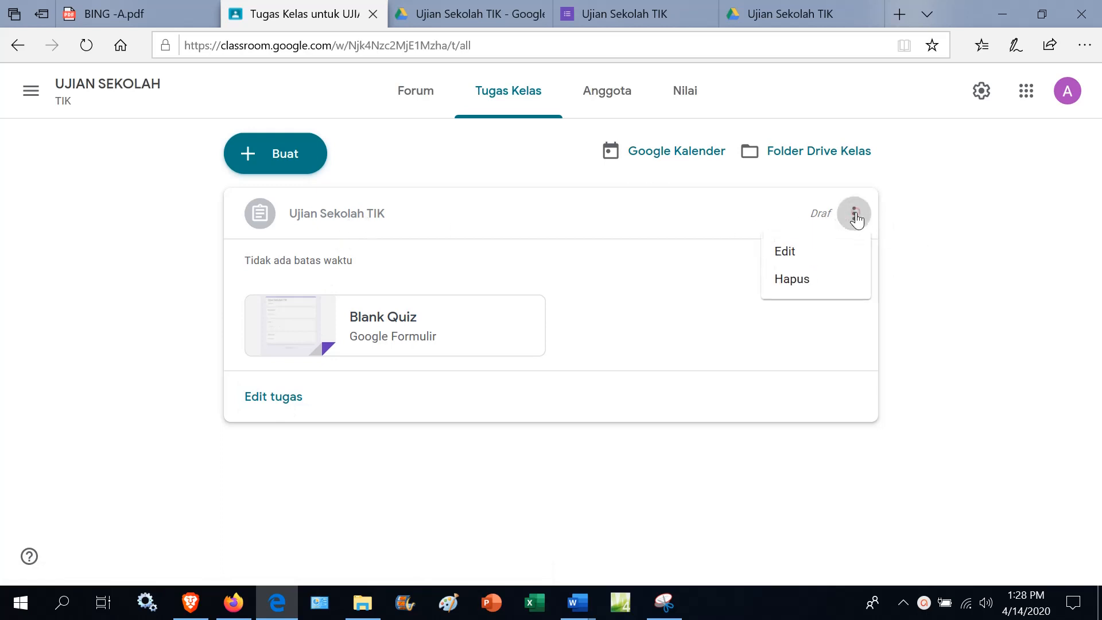
pyautogui.click(784, 249)
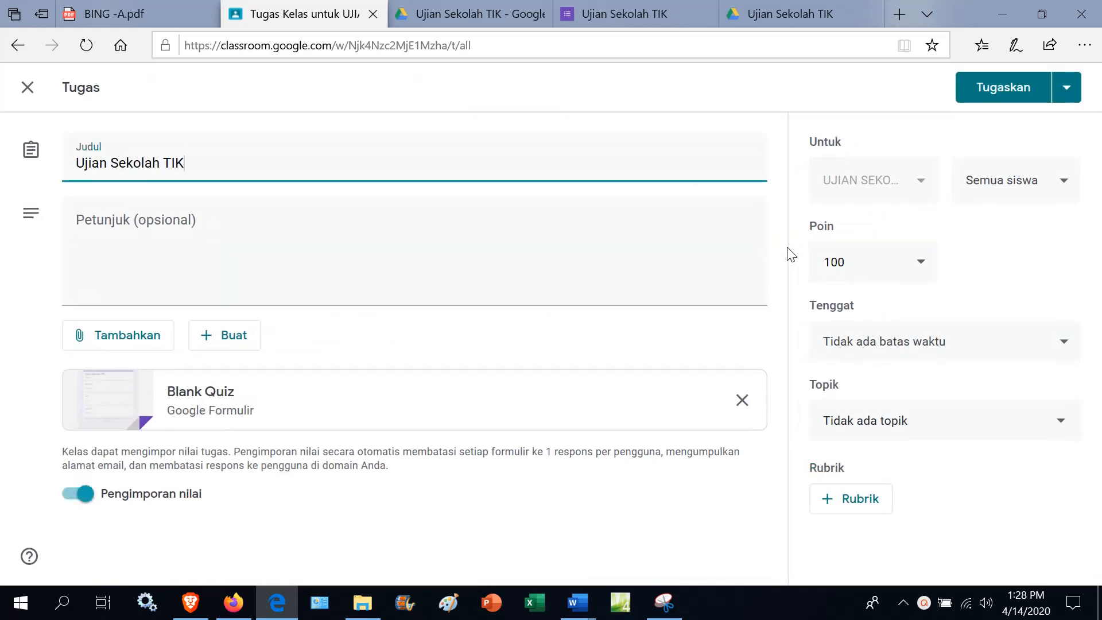
# Step: Assign the quiz to all students and dismiss the topics tip
pyautogui.click(1010, 101)
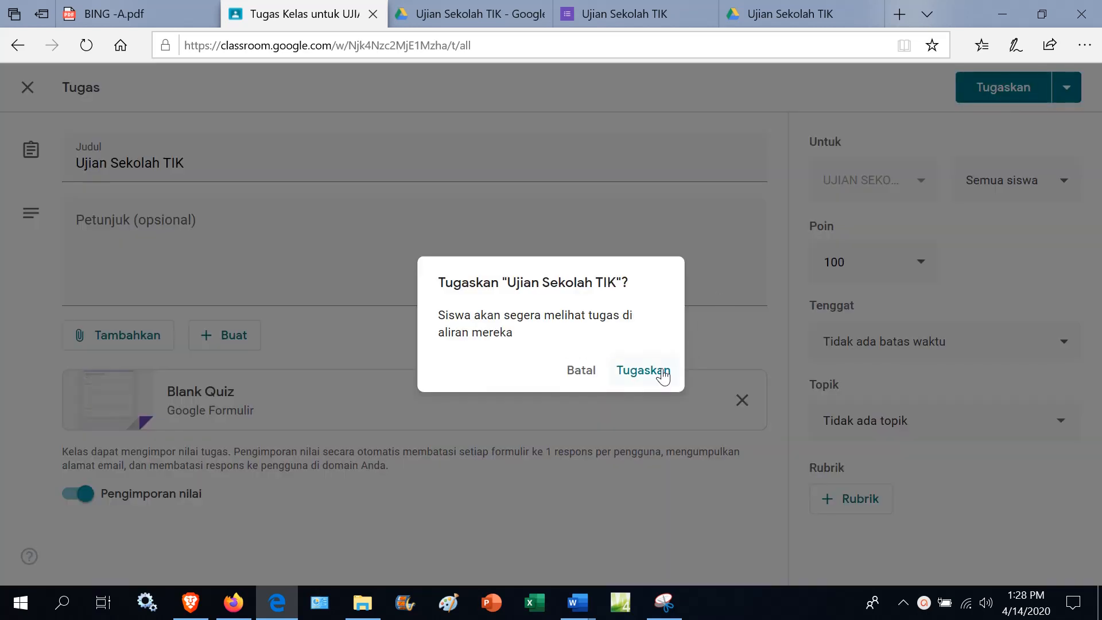
pyautogui.click(643, 370)
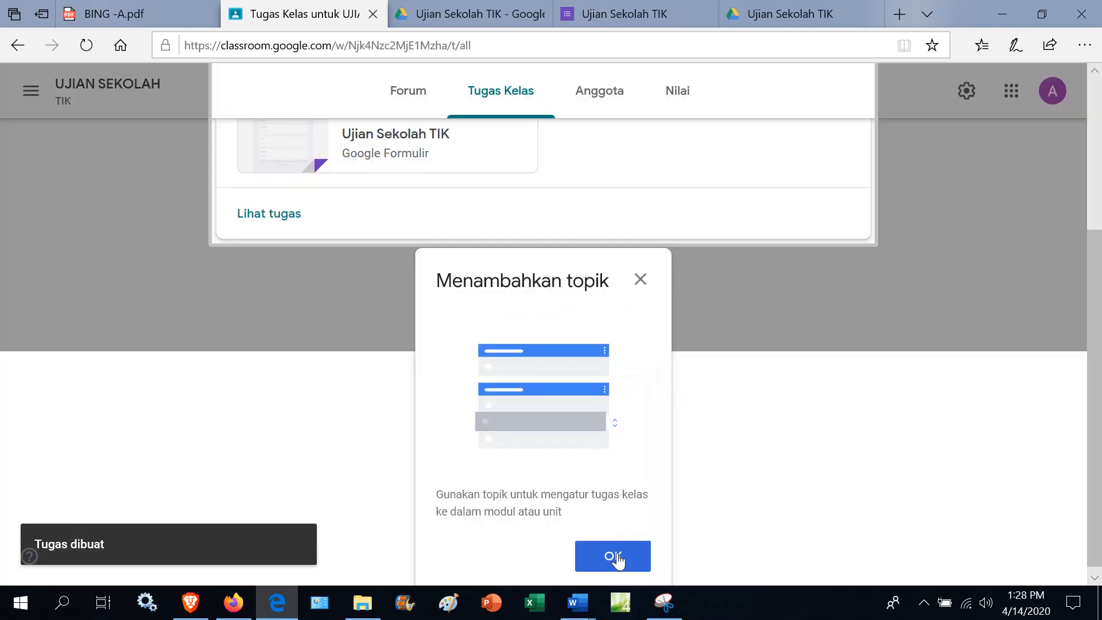
pyautogui.click(614, 555)
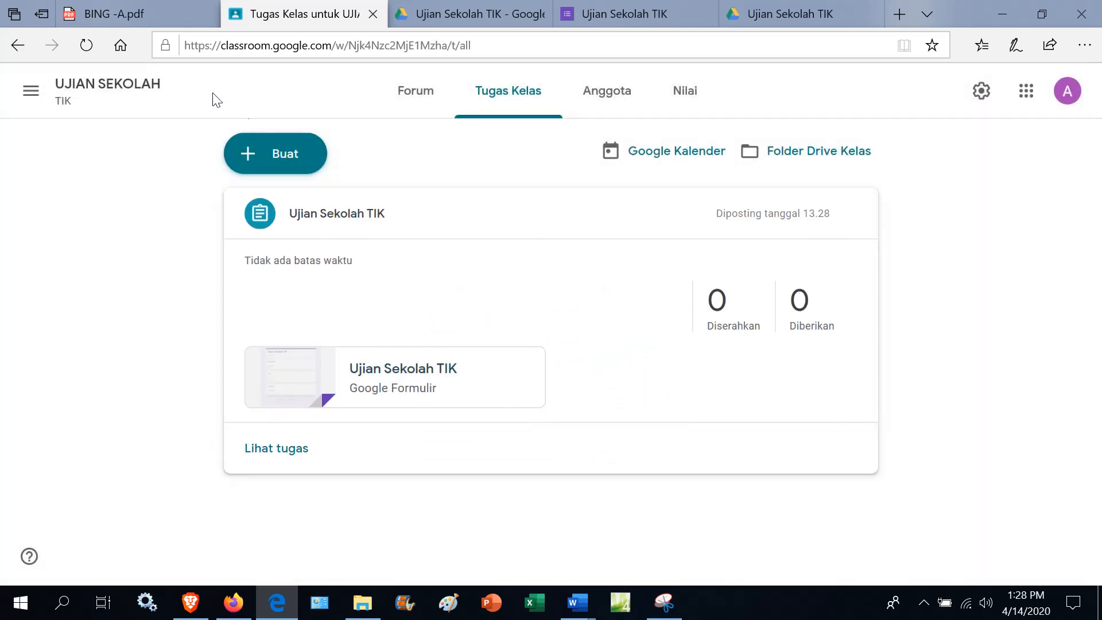
# Step: Check the assignment's student submissions page, then return to the class stream
pyautogui.click(427, 92)
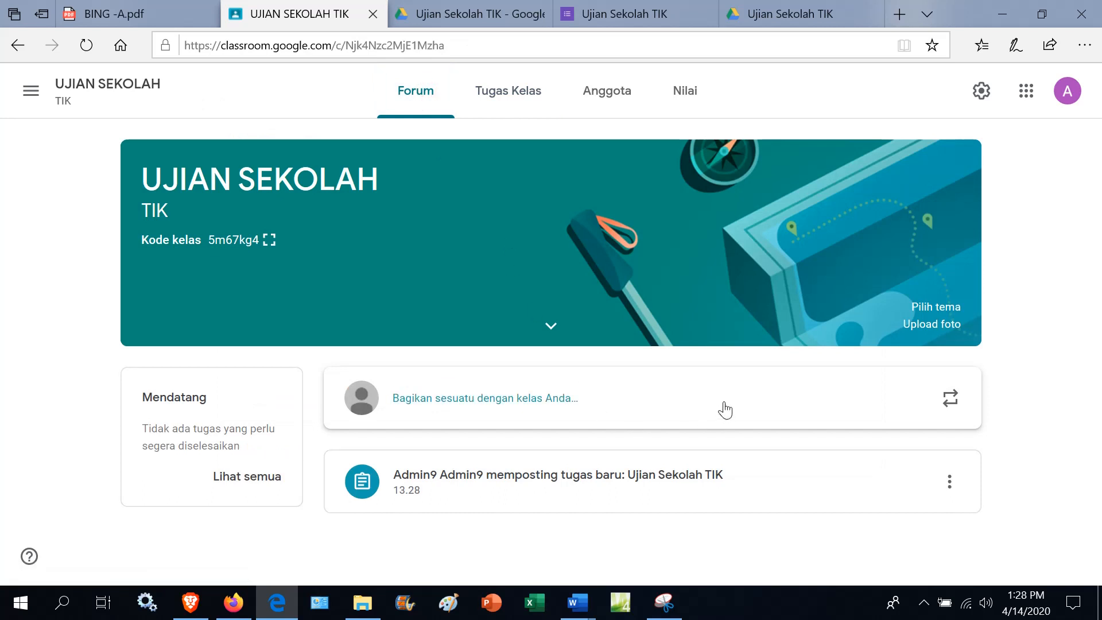
pyautogui.click(697, 484)
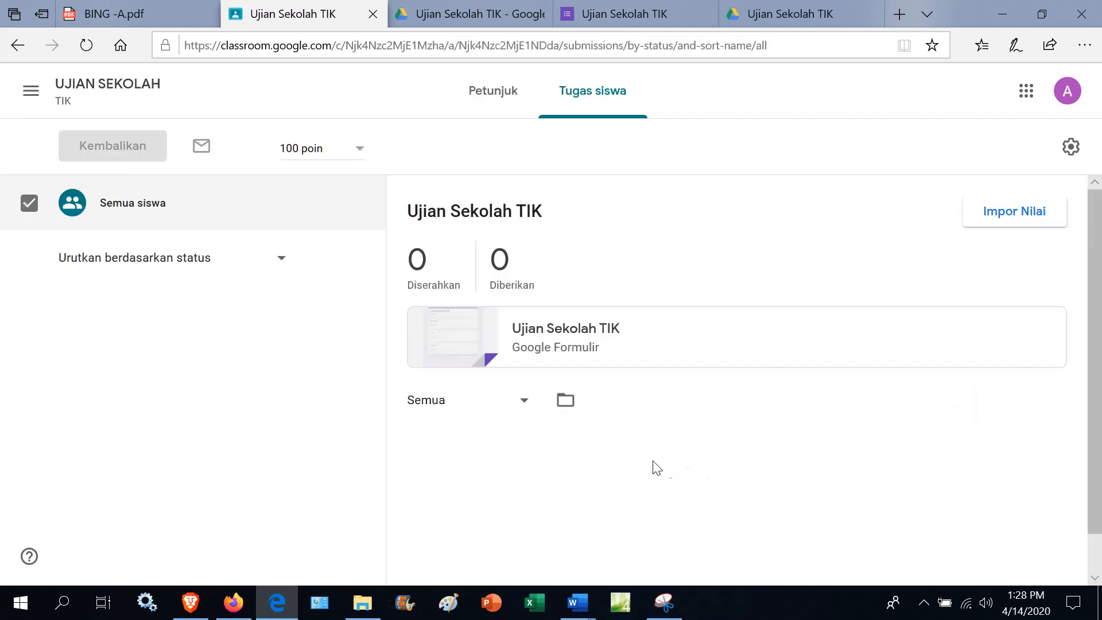
pyautogui.click(17, 45)
pyautogui.click(488, 99)
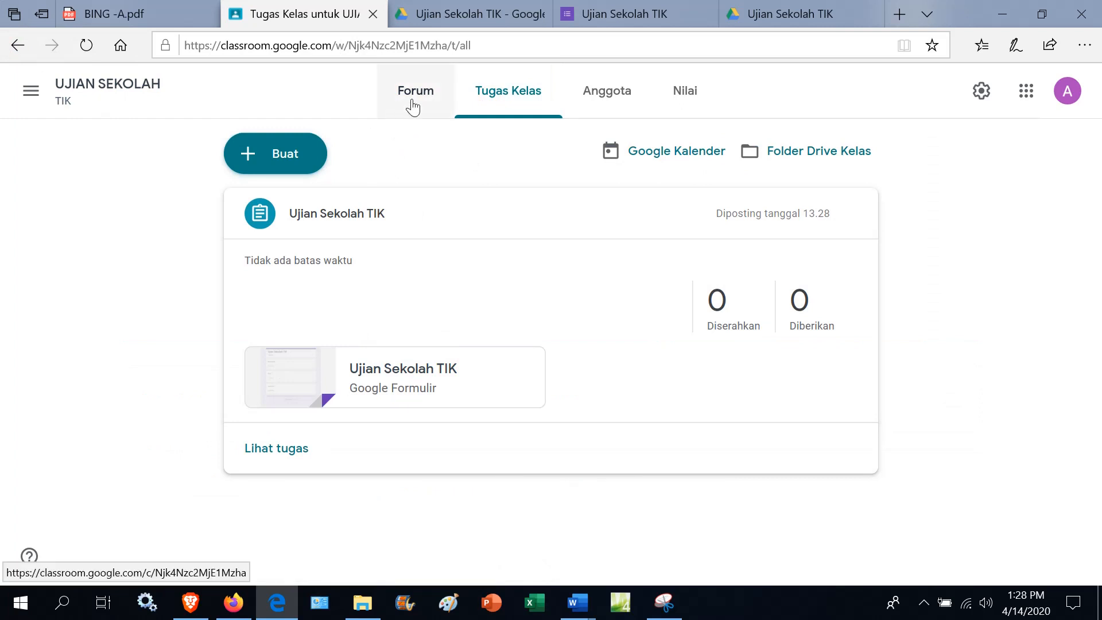
pyautogui.click(443, 105)
pyautogui.click(504, 103)
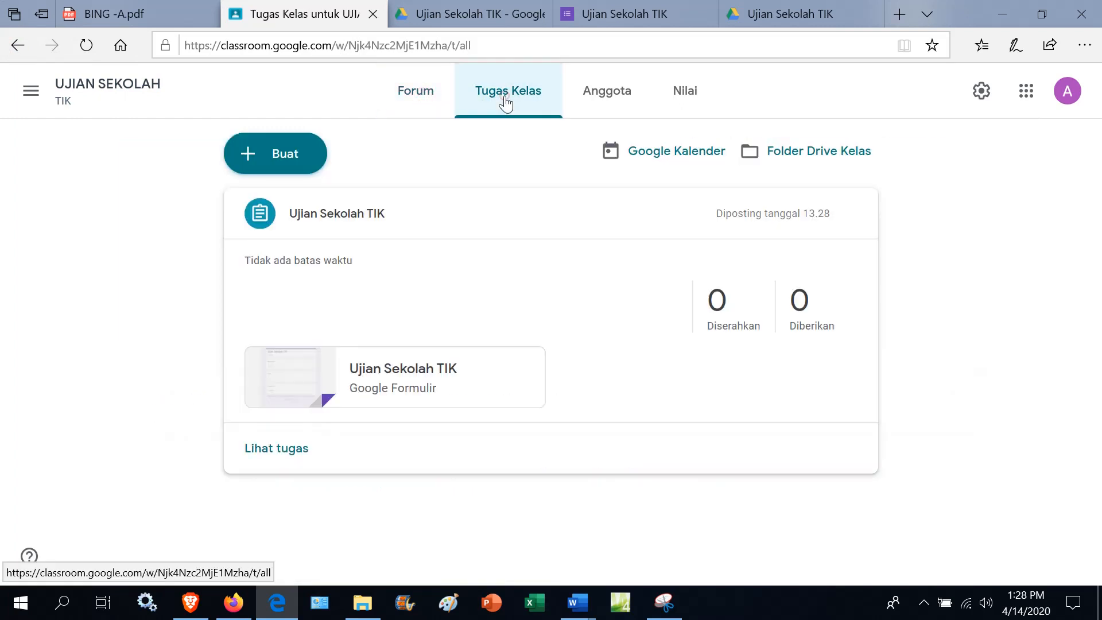
pyautogui.click(97, 96)
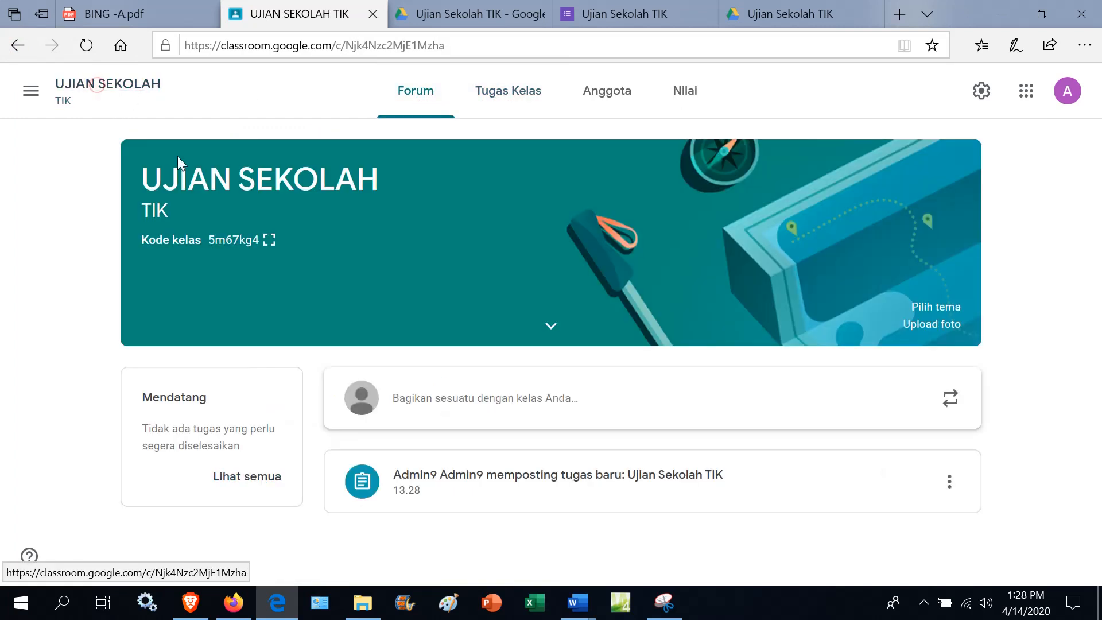
# Step: Display the class join code enlarged over the Forum stream
pyautogui.click(267, 242)
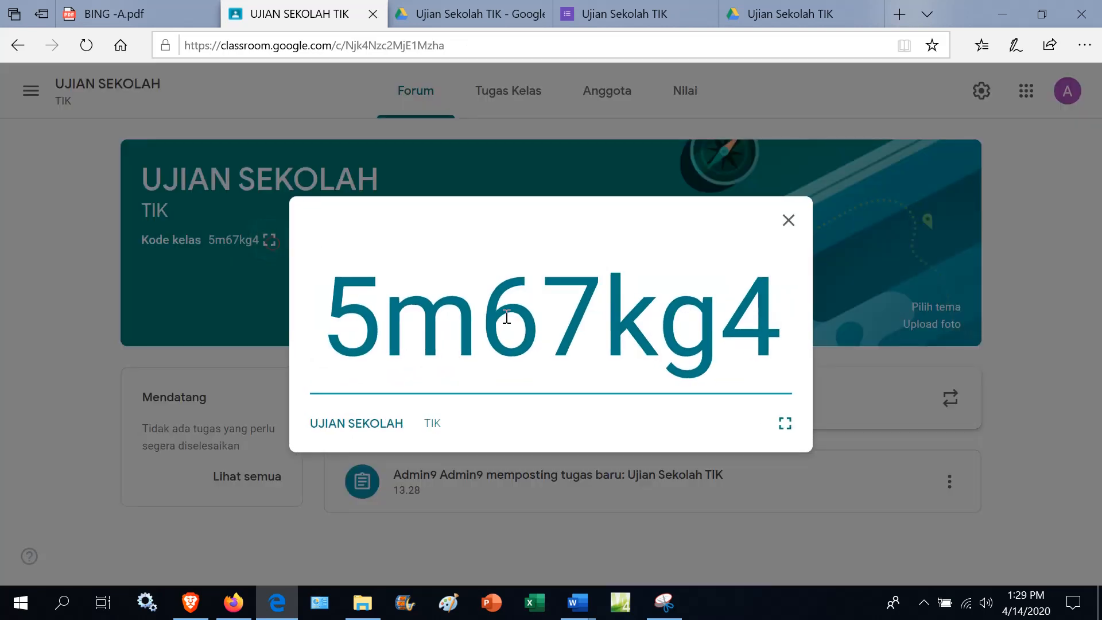
pyautogui.click(787, 224)
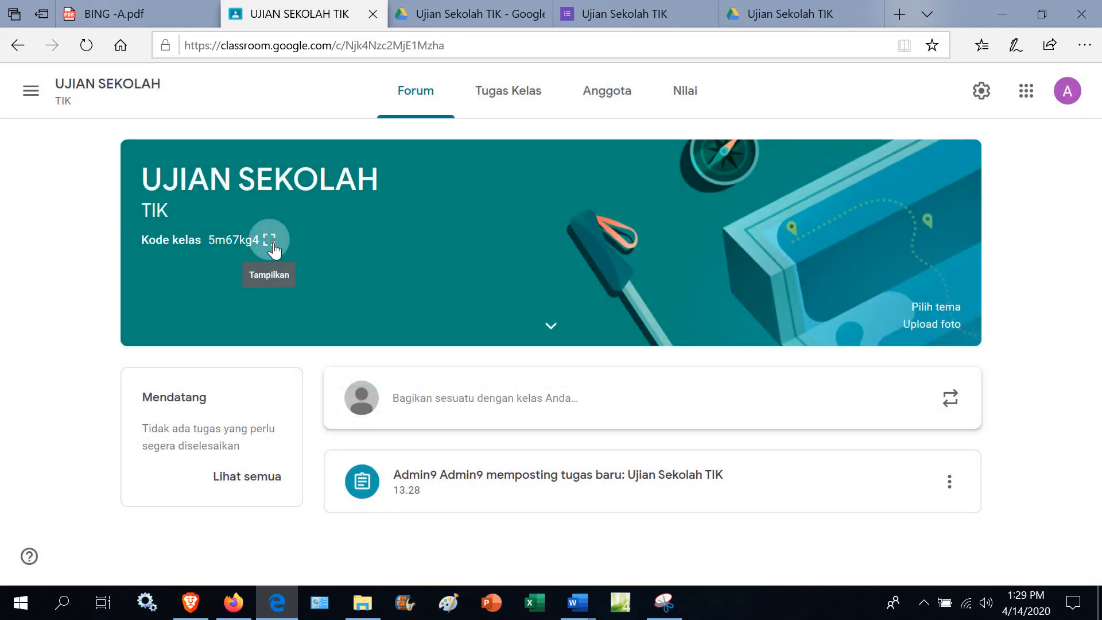
pyautogui.click(270, 241)
pyautogui.click(789, 220)
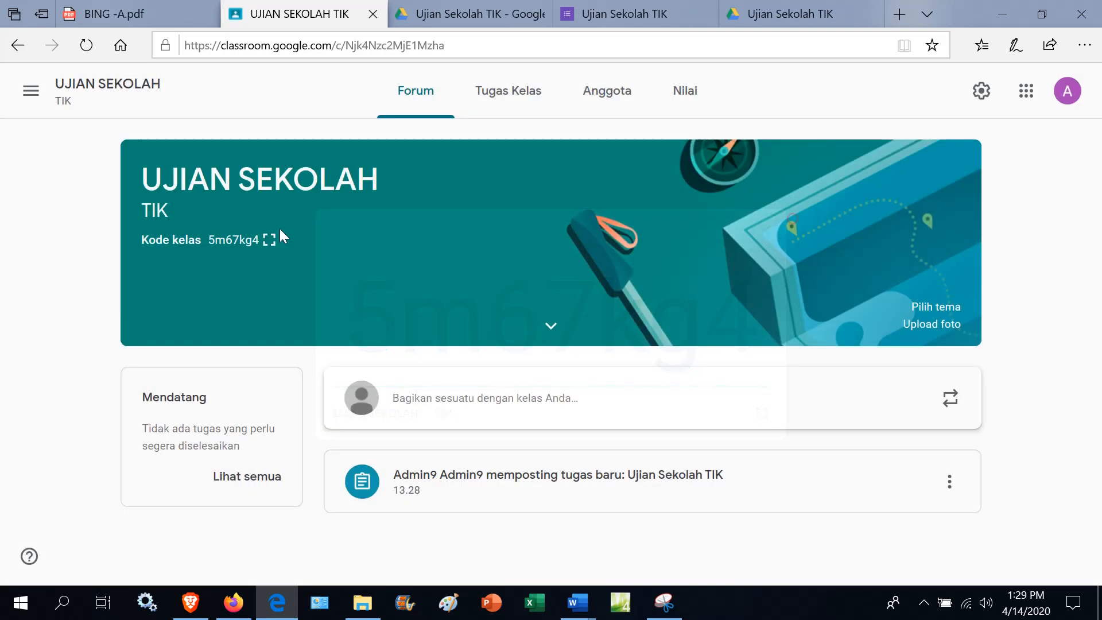
pyautogui.click(269, 241)
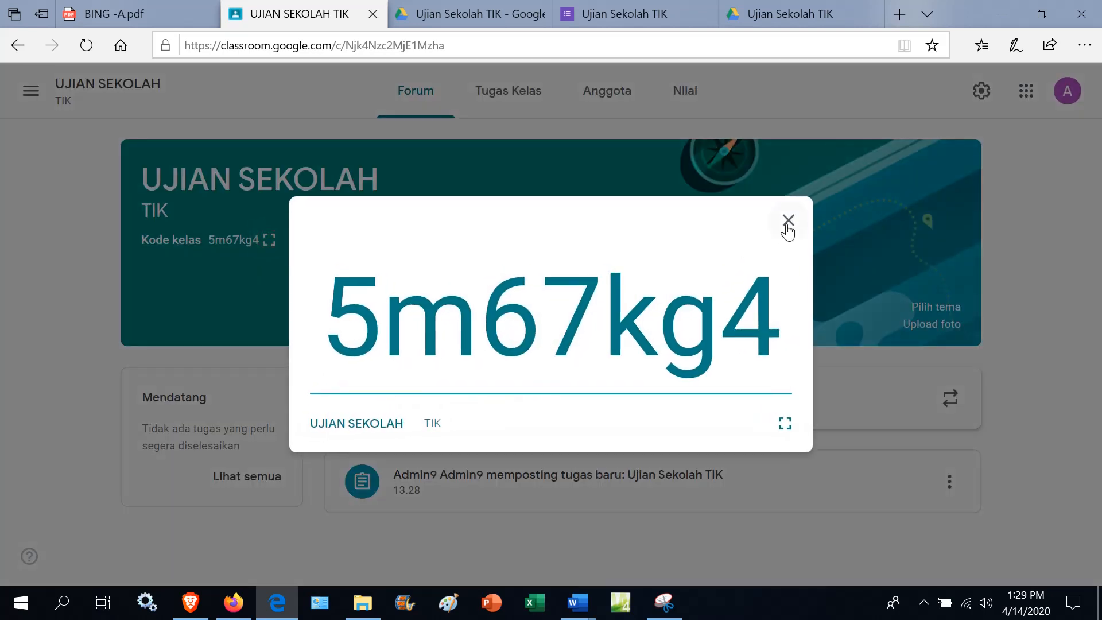